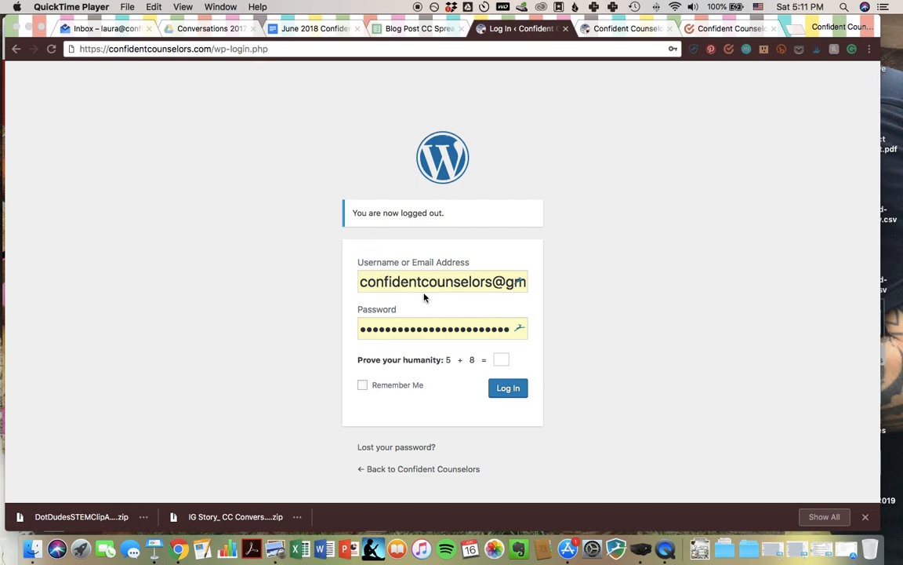
- Answer the humanity check with 13 and log in to the site's admin using the prefilled credentials
click(500, 360)
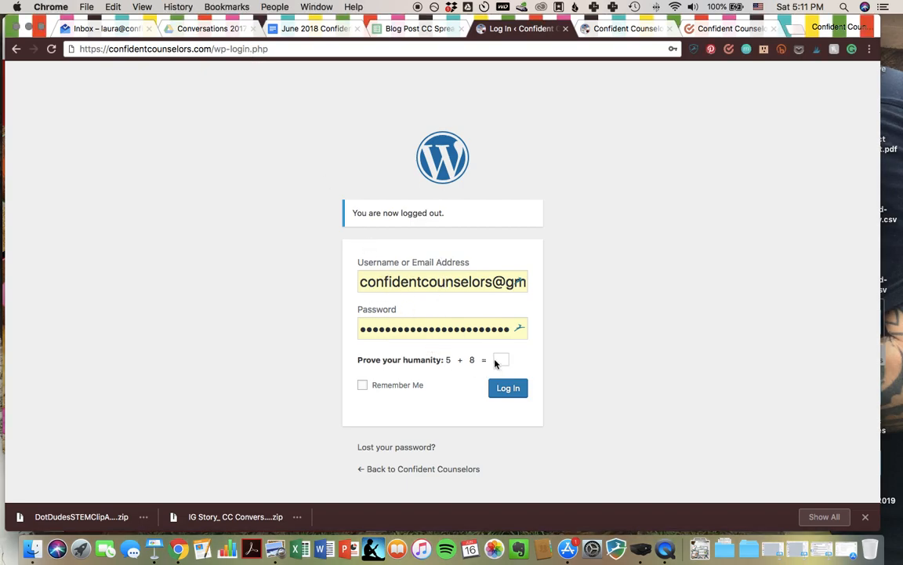
text(13)
click(506, 391)
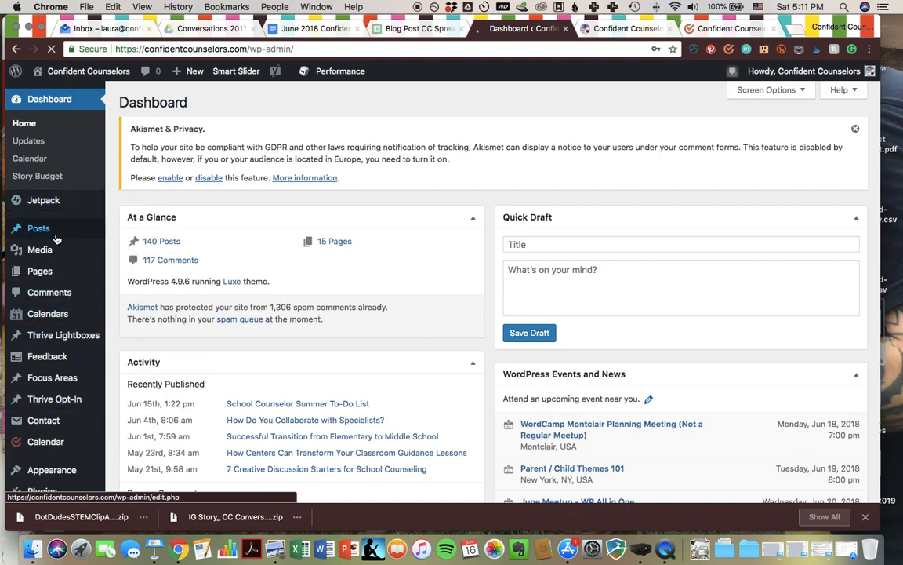
- Open the post "Tips for Presenting Guidance Lesson Data to Staff" for editing from the list of all posts
mouse_move(33, 229)
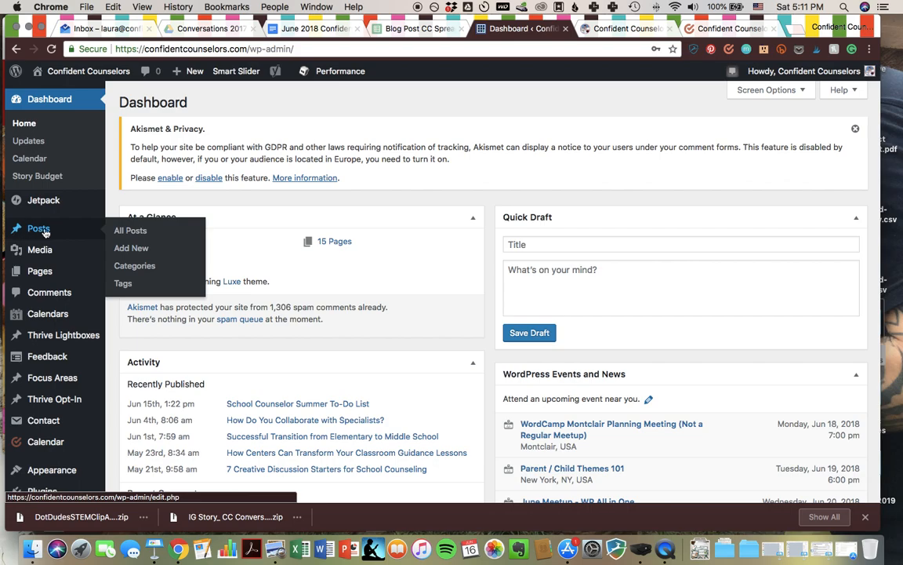
click(39, 229)
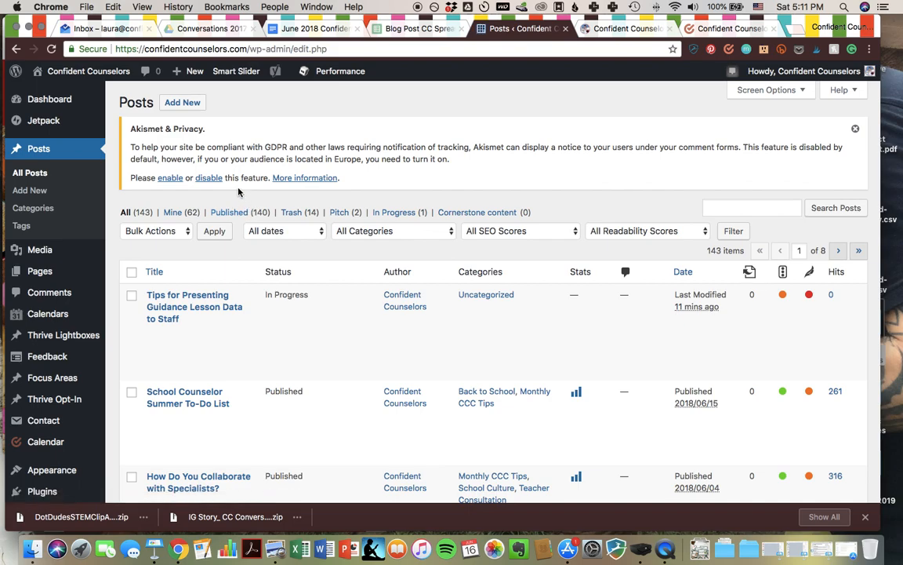
scroll(239, 192, down, 3)
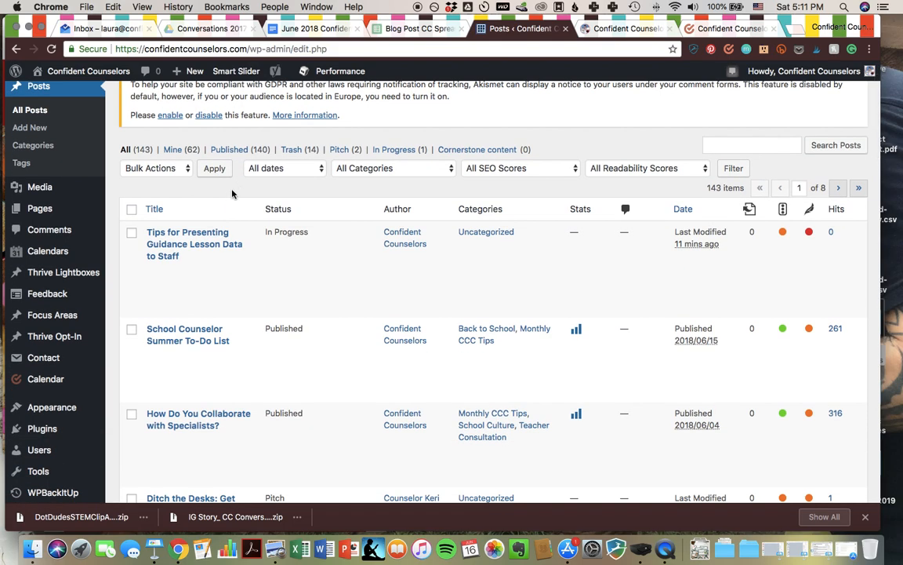
mouse_move(177, 234)
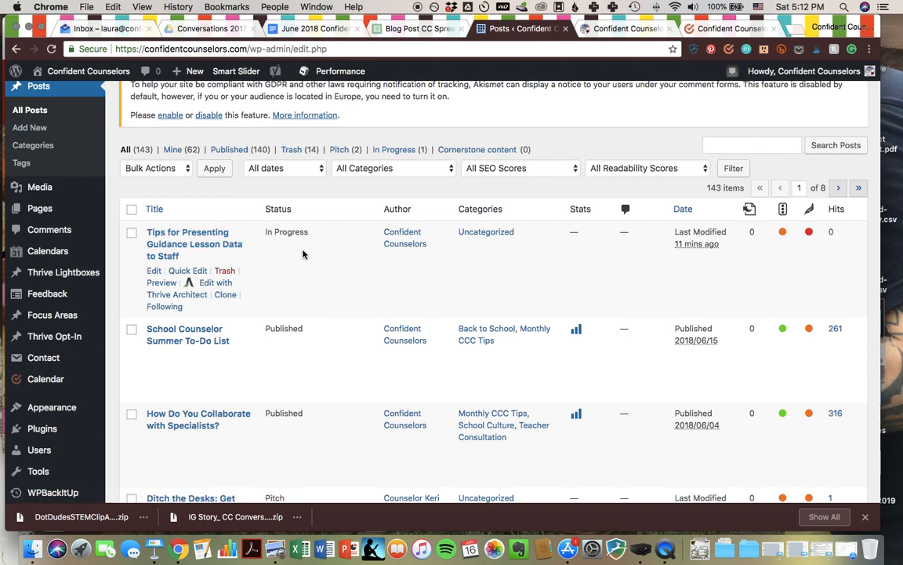
click(181, 235)
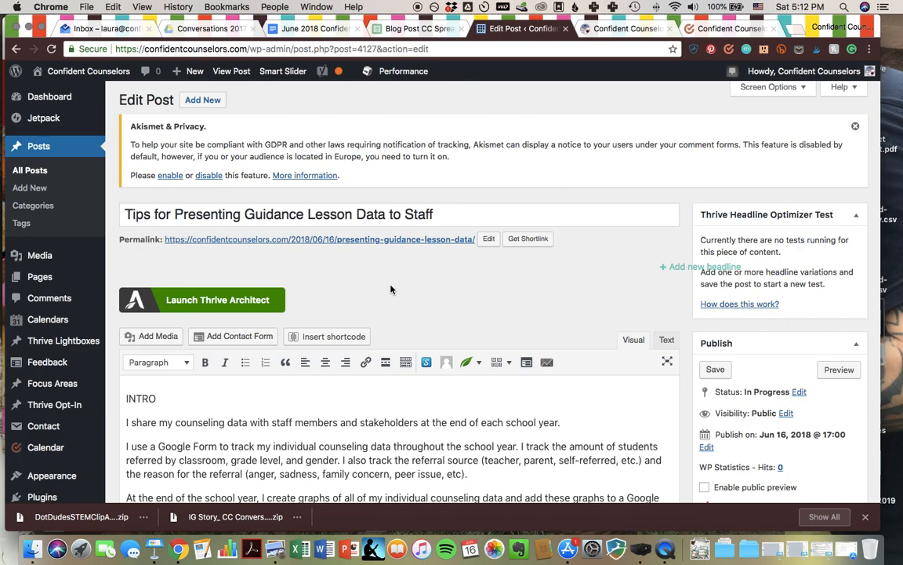
- Examine the draft post and the tasks in its Good Writer Checkify list
scroll(391, 289, down, 3)
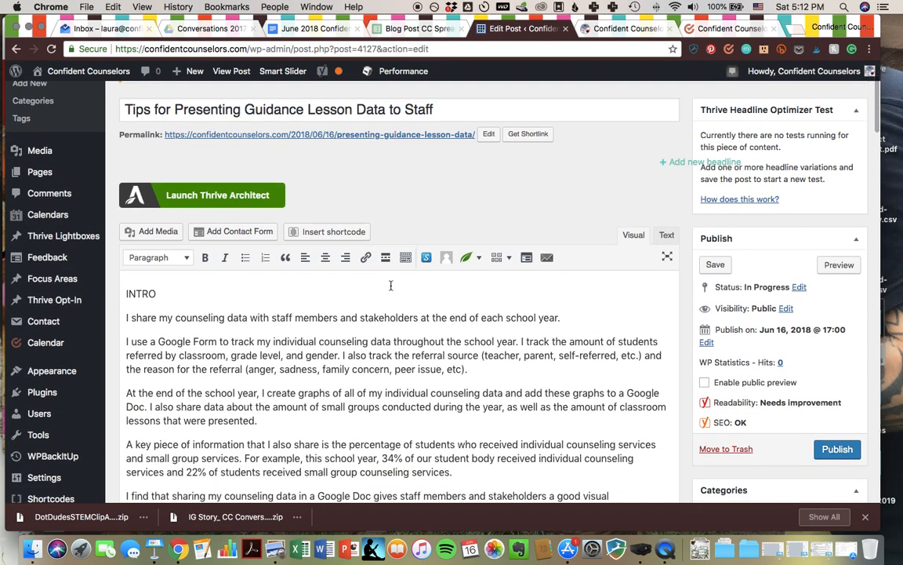
scroll(391, 286, down, 20)
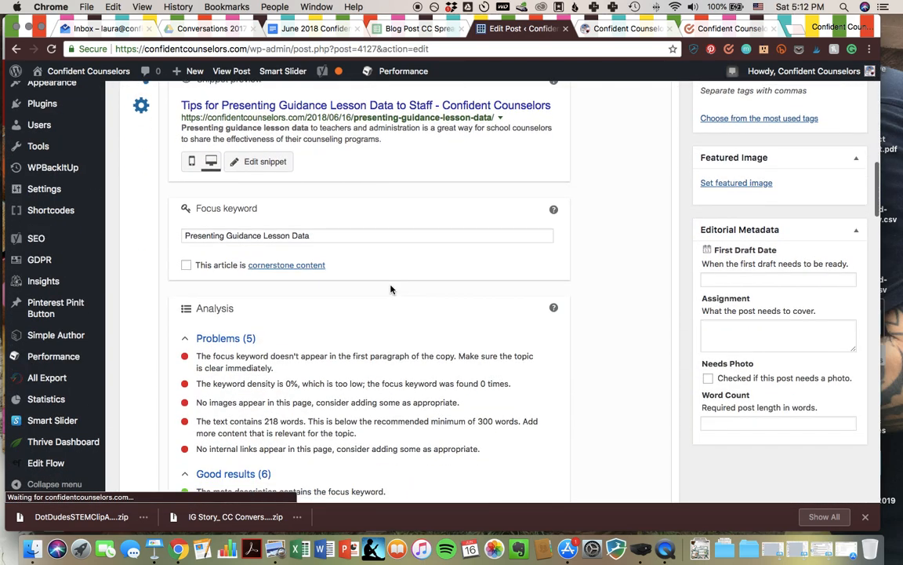
scroll(390, 289, down, 10)
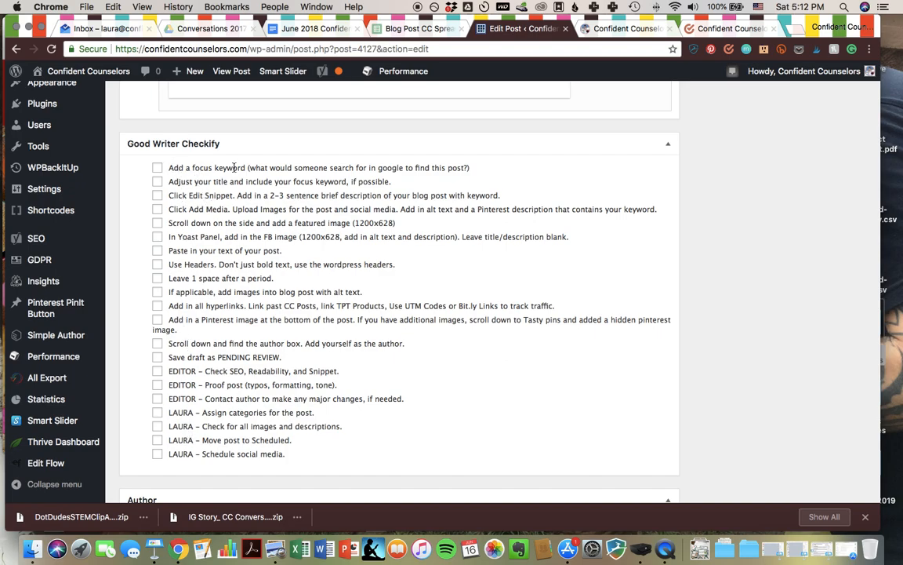
scroll(216, 167, down, 2)
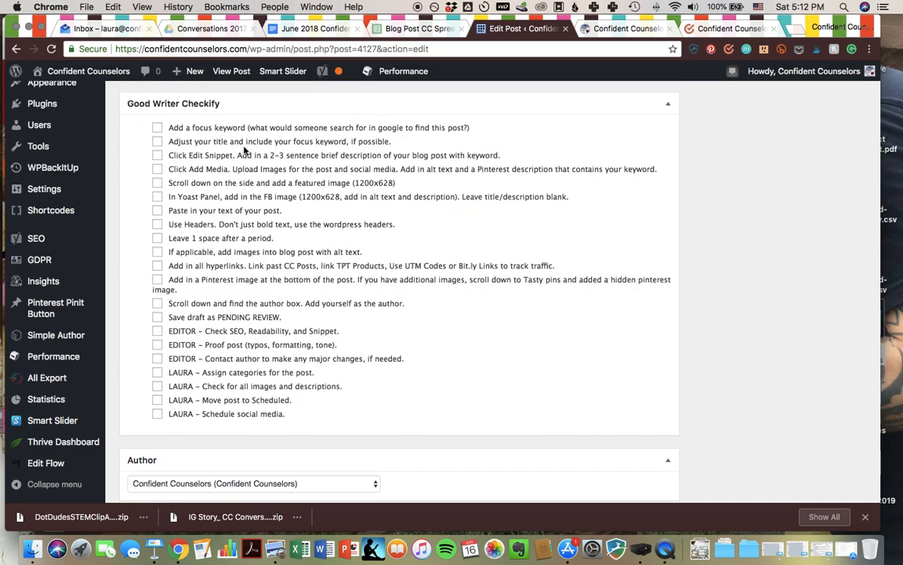
scroll(285, 173, up, 15)
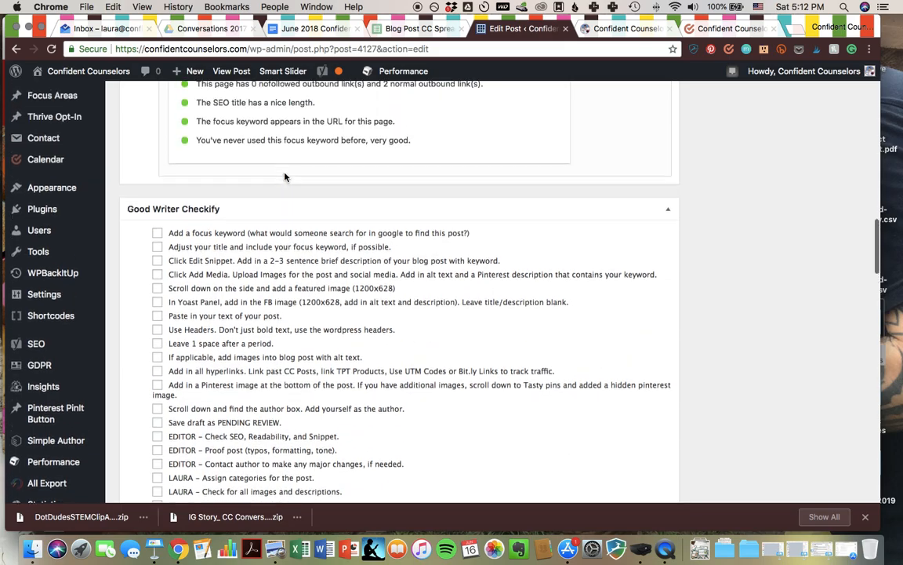
scroll(285, 176, up, 10)
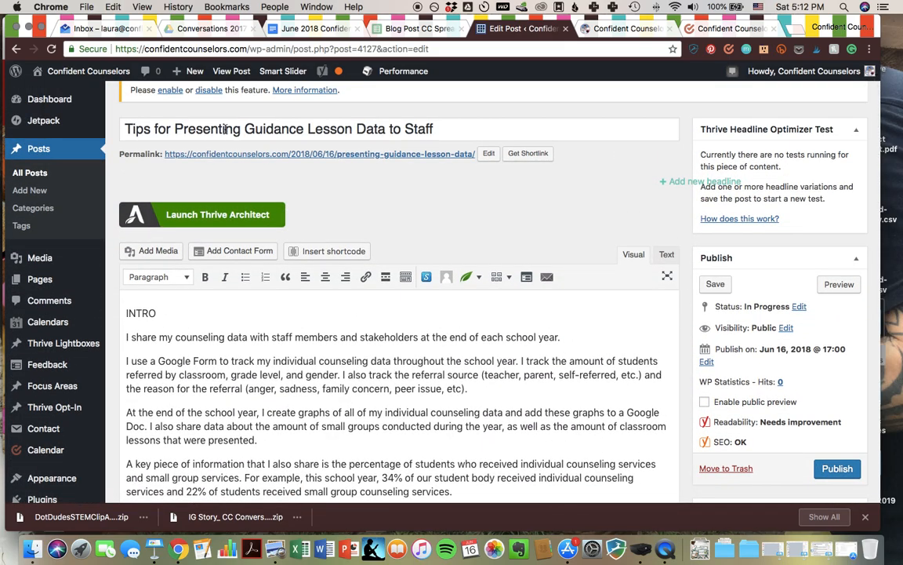
- Review the focus keyword "Presenting Guidance Lesson Data" and mark the "Add a focus keyword" task as done in the Good Writer Checkify list
scroll(341, 268, down, 8)
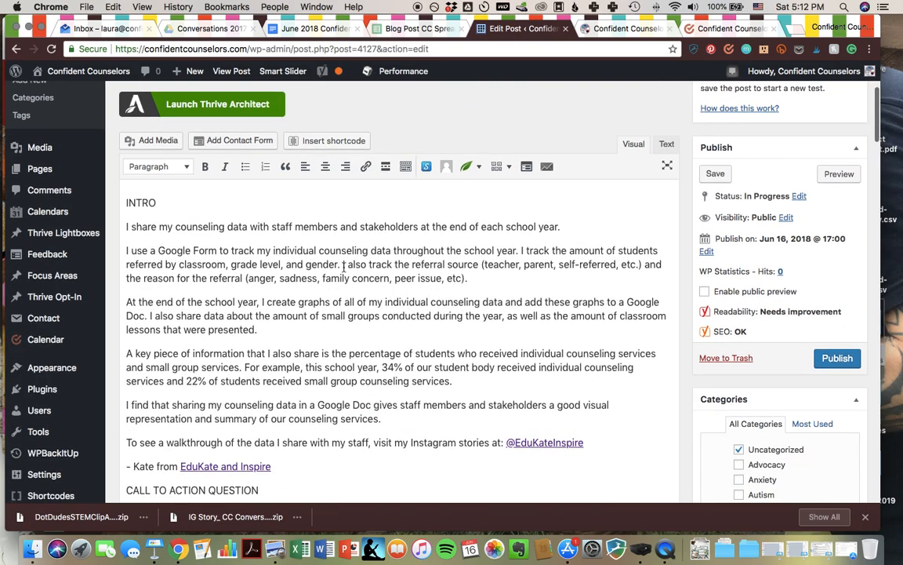
scroll(342, 268, down, 5)
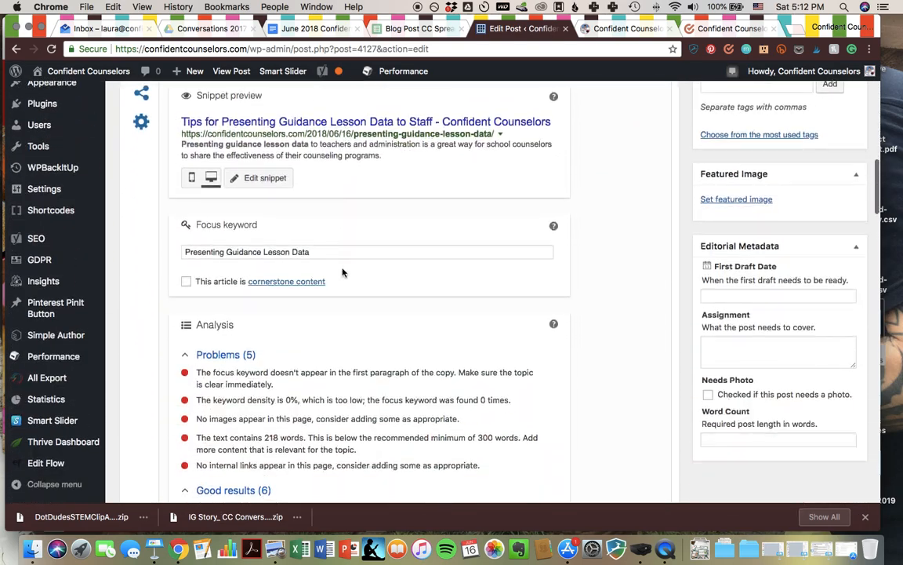
scroll(342, 272, down, 1)
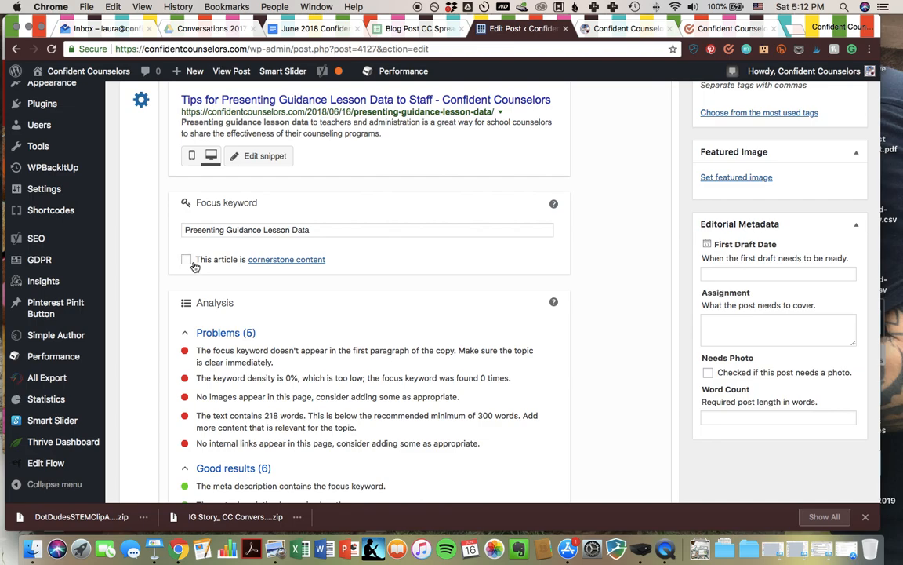
click(184, 229)
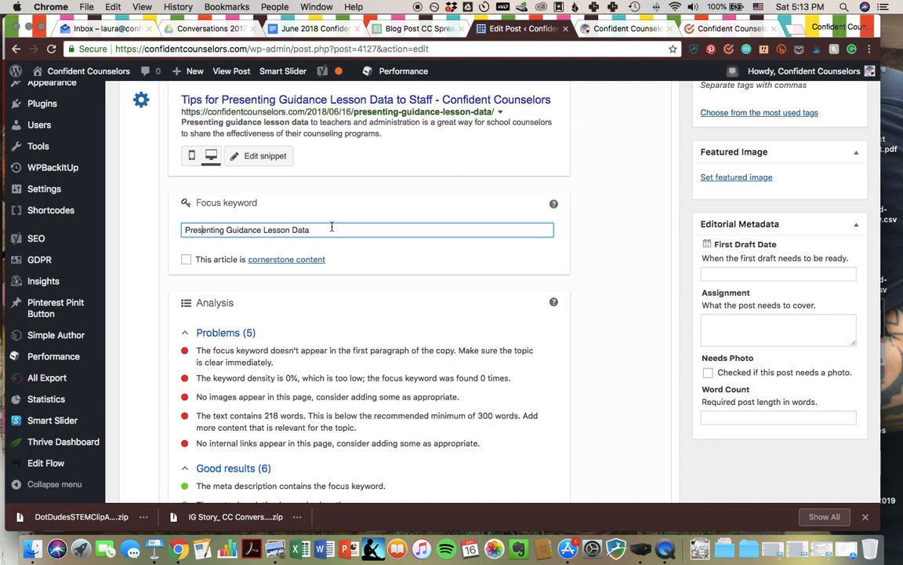
scroll(332, 227, down, 1)
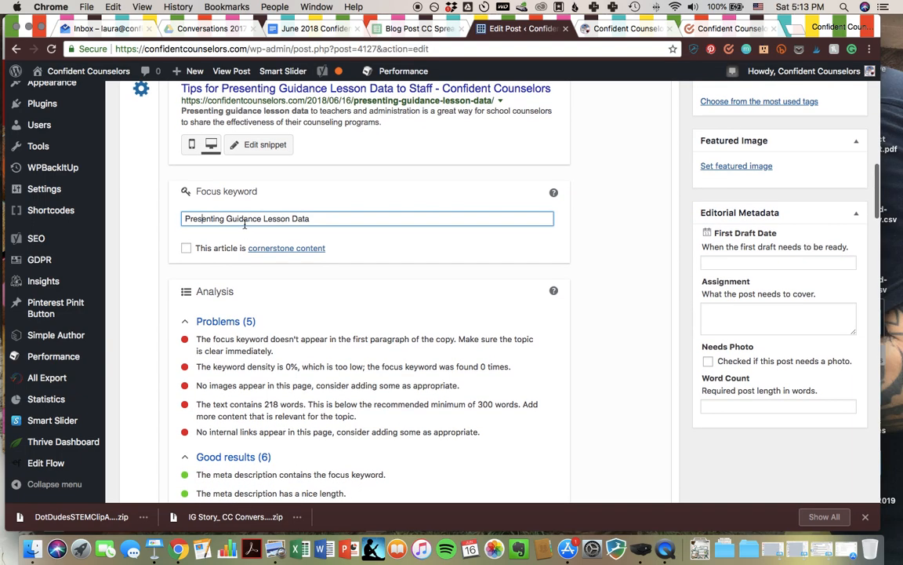
scroll(246, 225, down, 1)
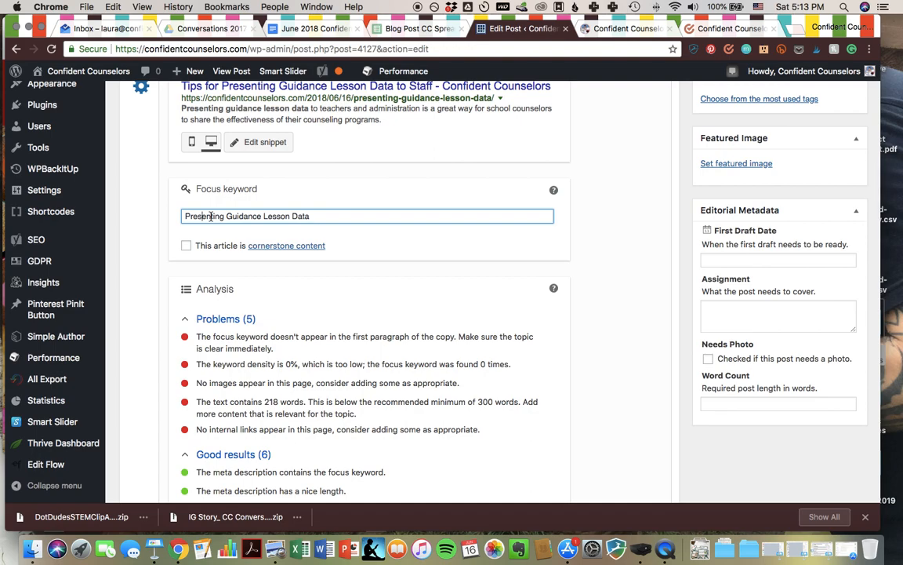
scroll(212, 216, up, 1)
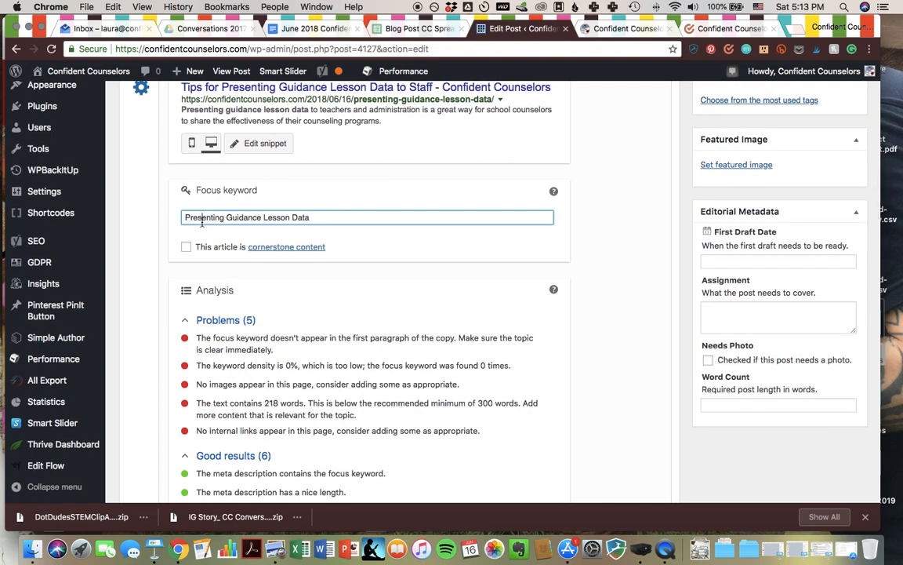
scroll(206, 226, down, 10)
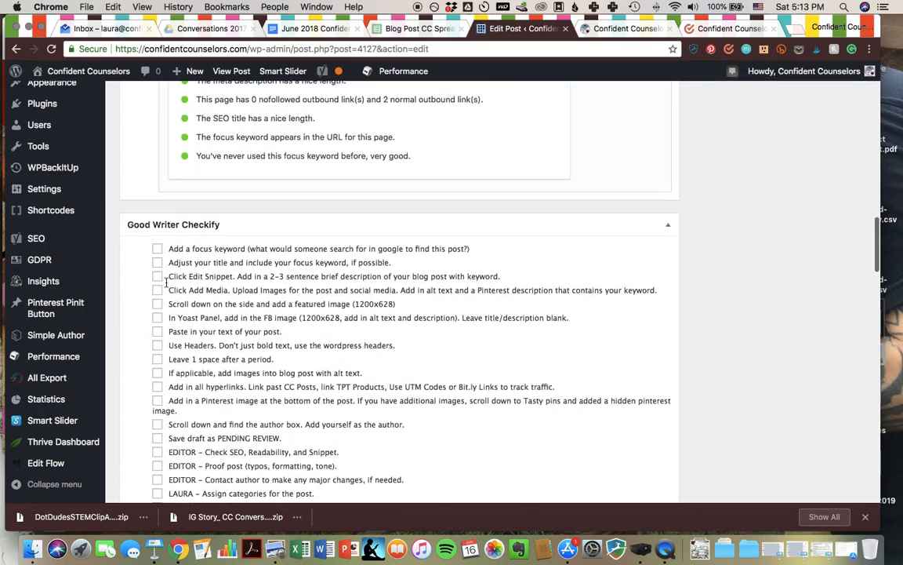
click(157, 249)
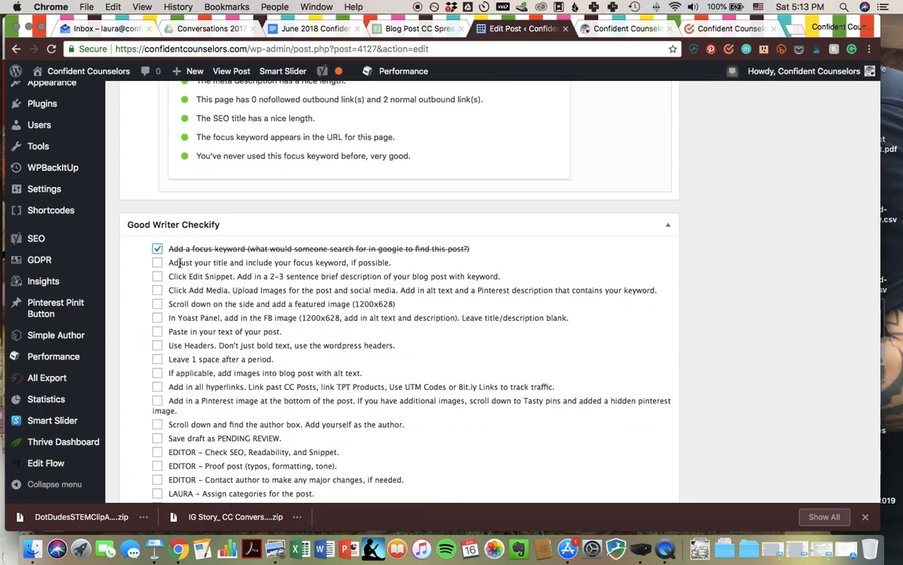
- Check the post title for the focus keyword and mark the "Adjust your title" checklist task as done
scroll(329, 272, up, 20)
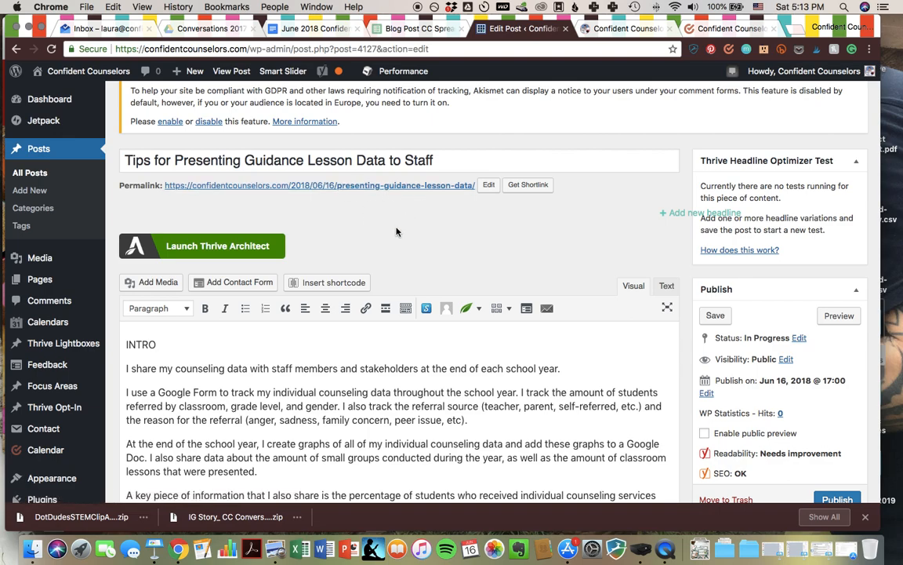
scroll(396, 232, down, 2)
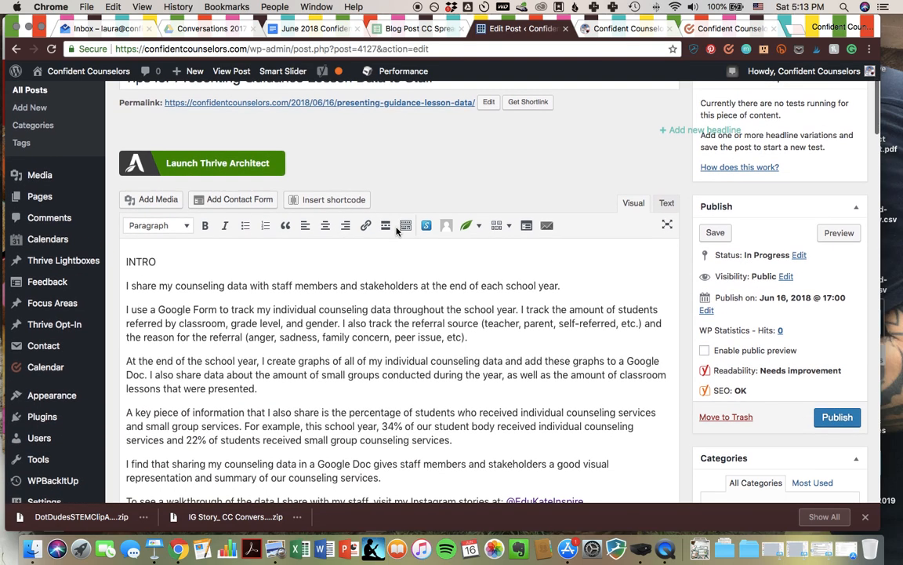
scroll(398, 230, down, 20)
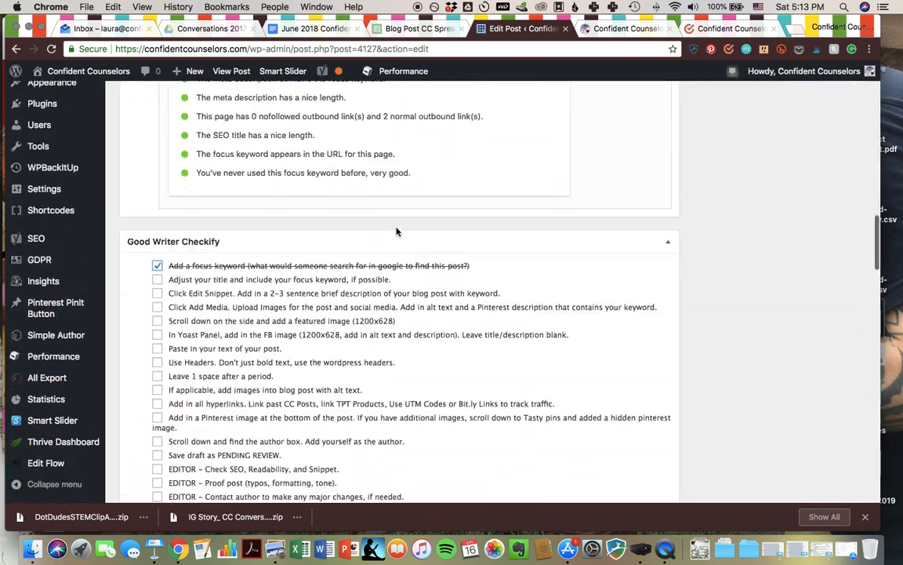
scroll(246, 171, up, 1)
click(158, 121)
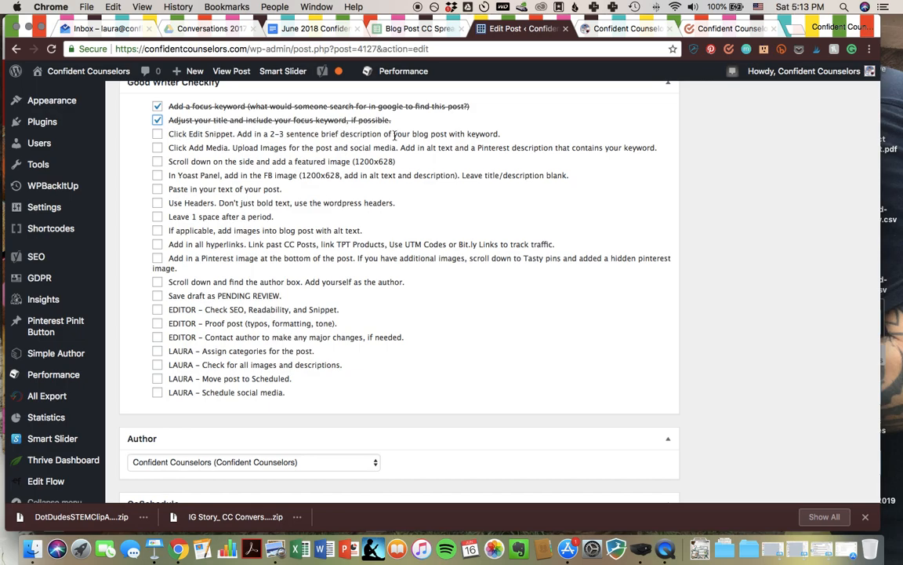
- Open the snippet editor and examine the post's meta description, slug and search snippet preview
scroll(409, 135, up, 10)
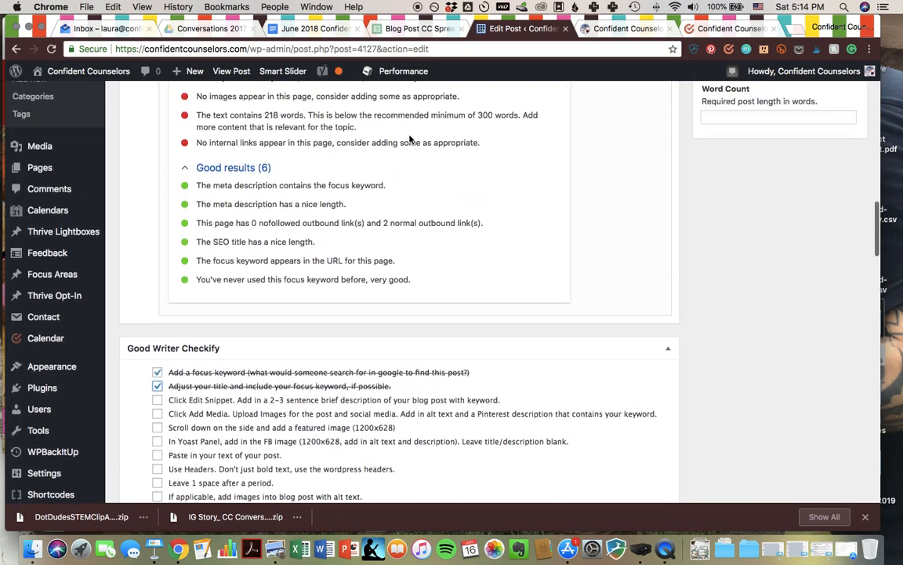
scroll(409, 141, up, 6)
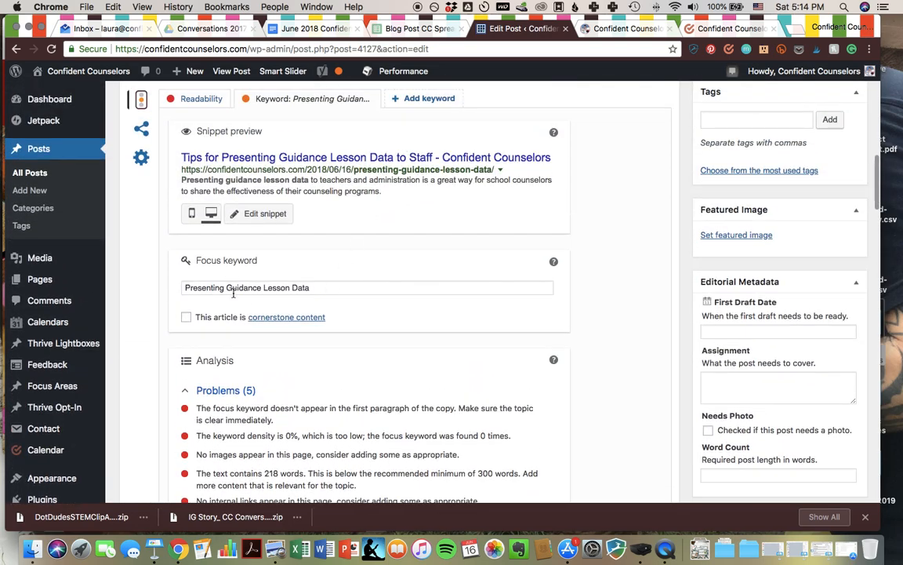
click(235, 214)
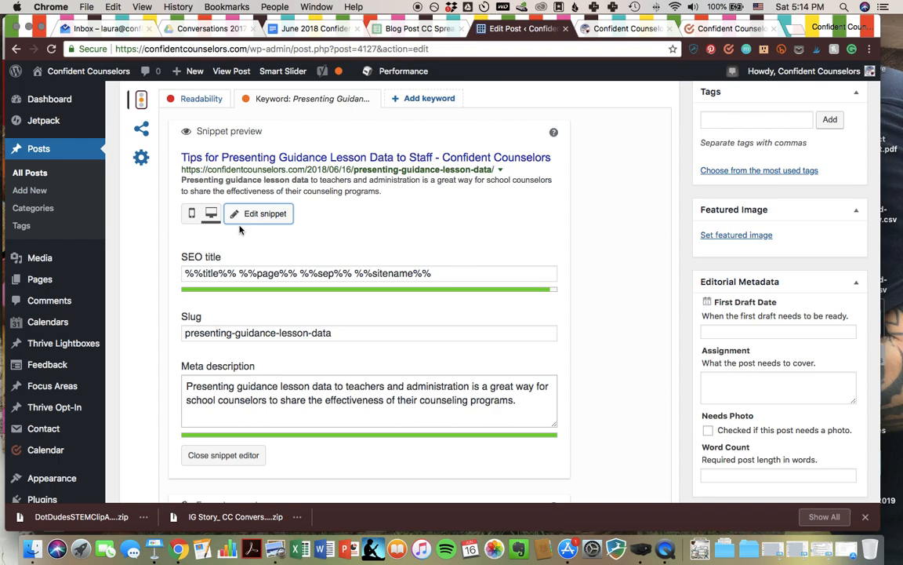
scroll(247, 268, down, 2)
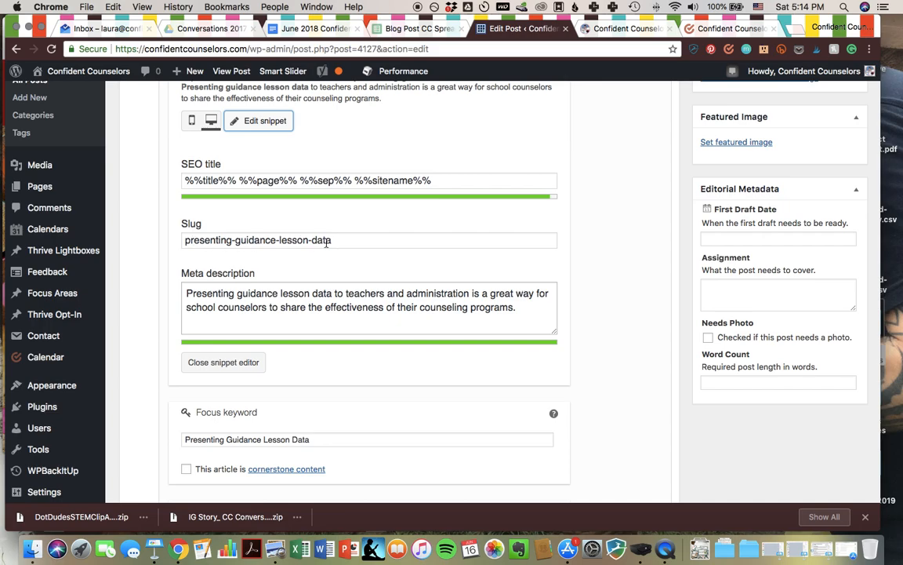
drag(186, 295, 535, 305)
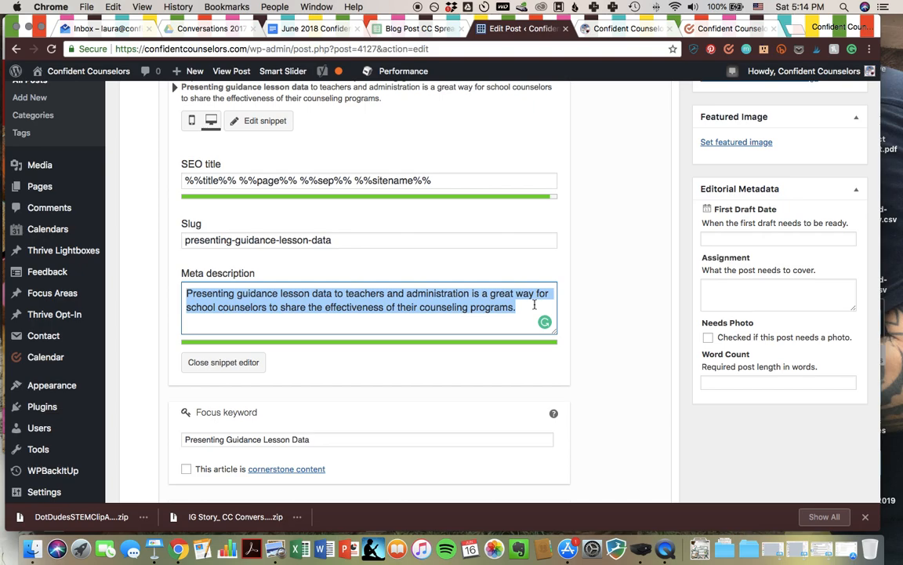
click(258, 301)
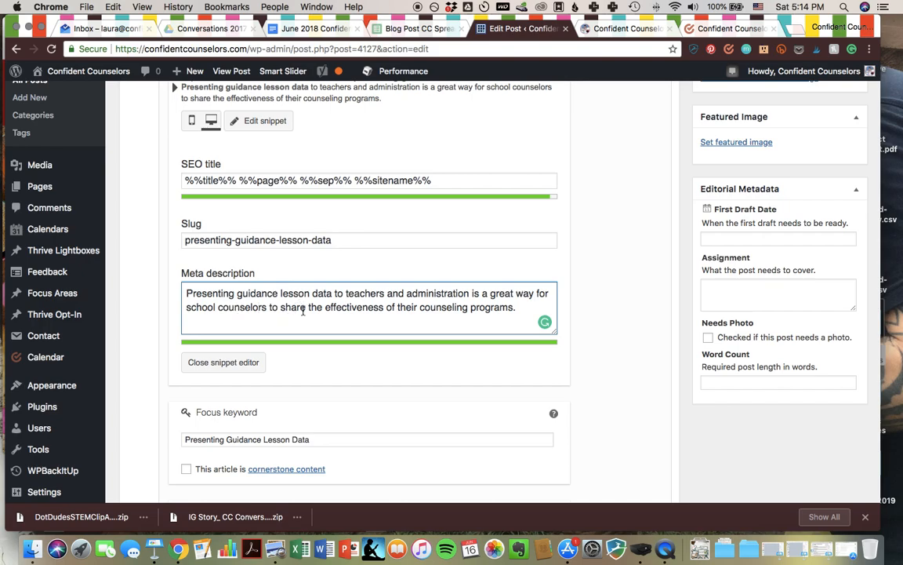
scroll(353, 307, up, 3)
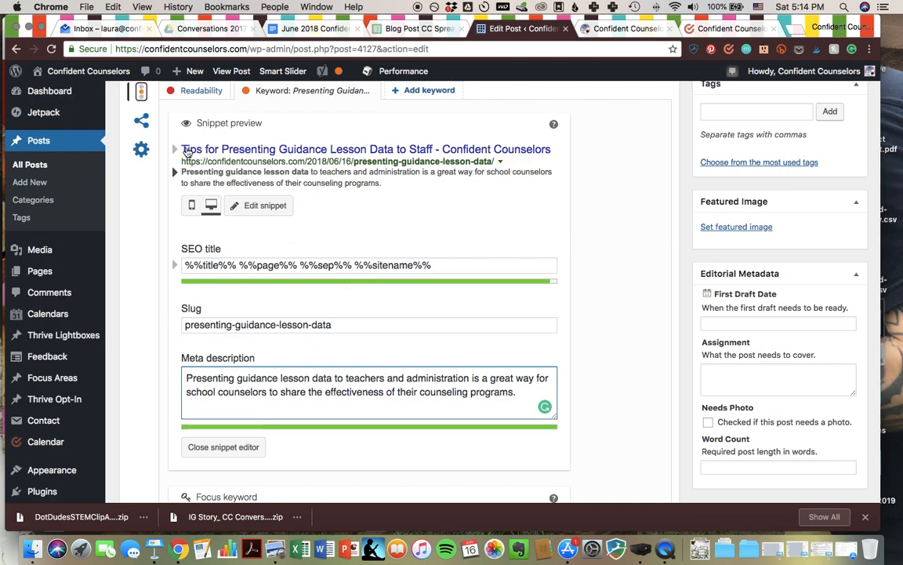
scroll(187, 149, down, 1)
scroll(188, 152, down, 1)
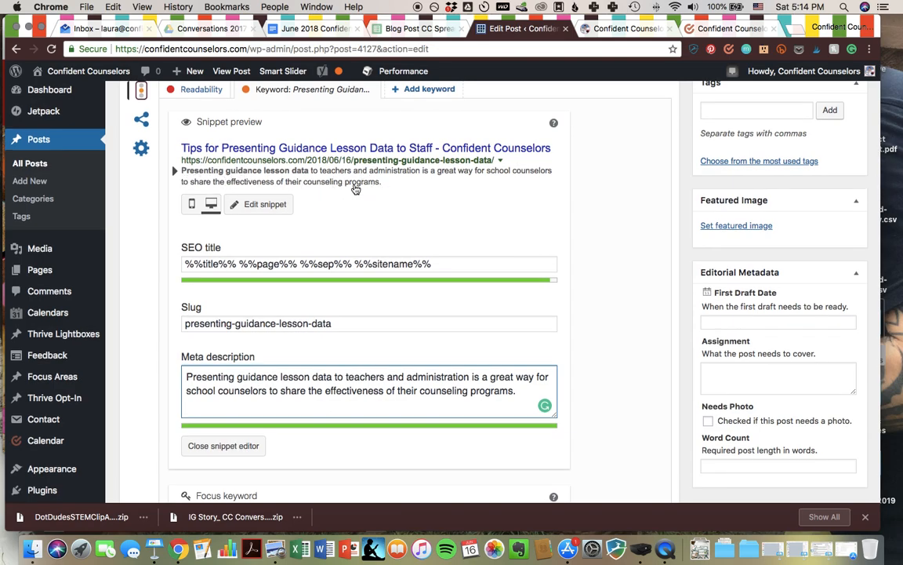
scroll(336, 247, down, 2)
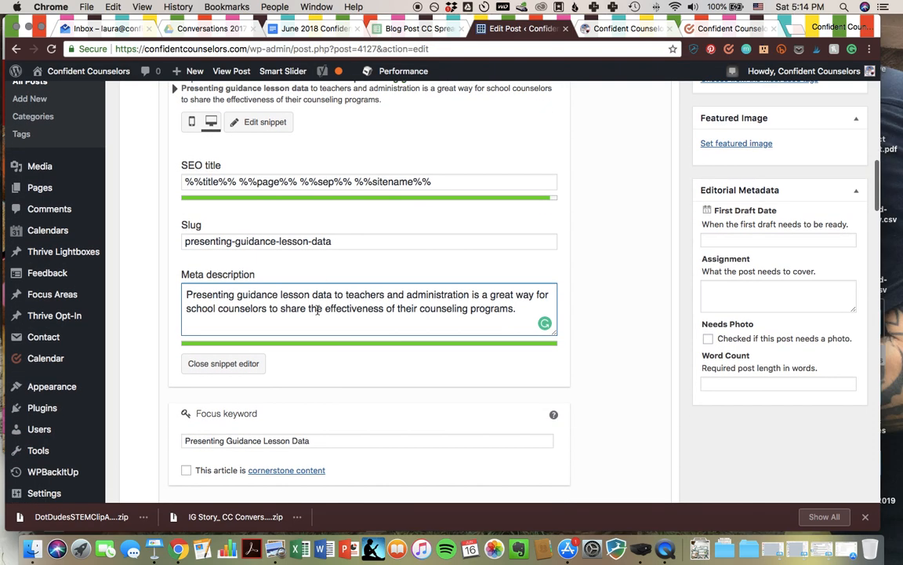
- Close the snippet editor and mark the "Click Edit Snippet" task as done in the Good Writer Checkify list
click(234, 364)
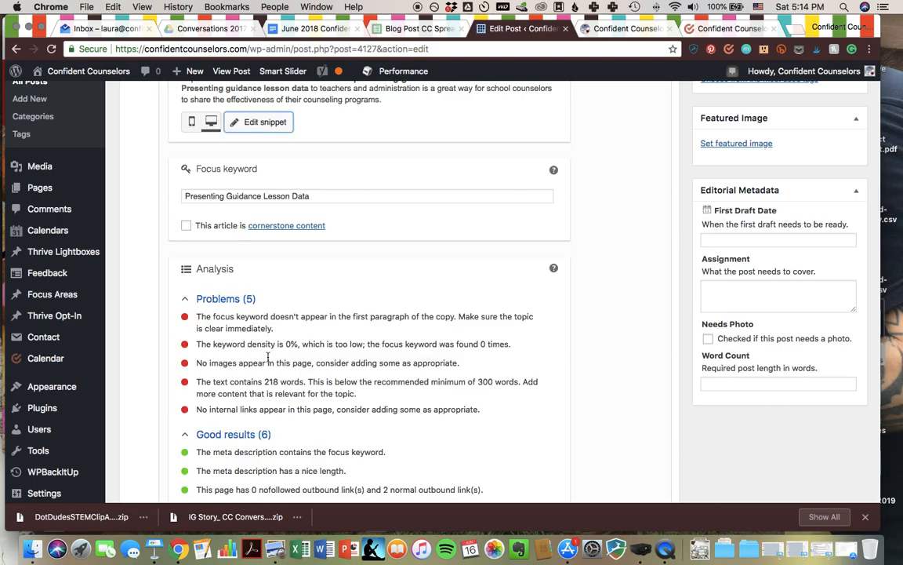
scroll(284, 333, down, 10)
click(156, 233)
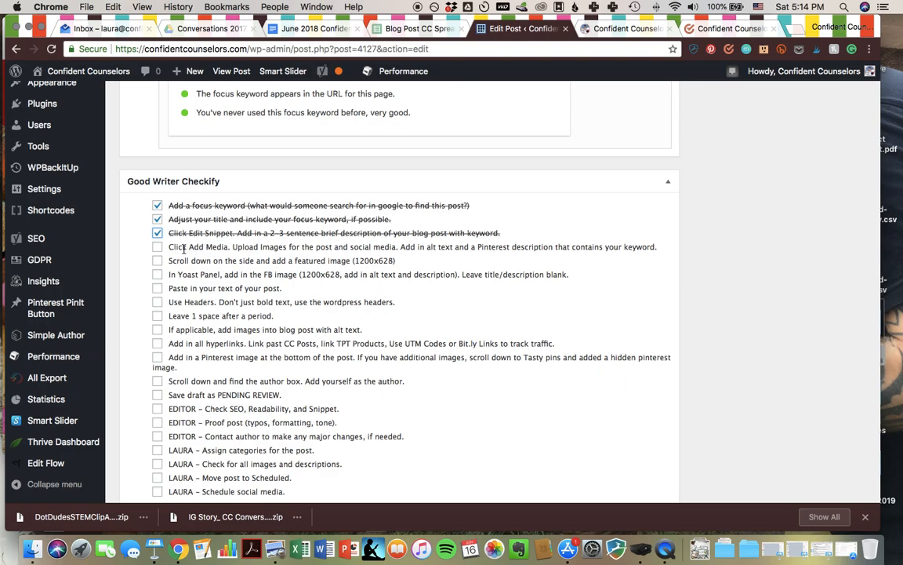
- Open the post's media library and examine the sizes and attachment details of the images 2-1.png, 3.png and 3-1.png
scroll(190, 249, up, 20)
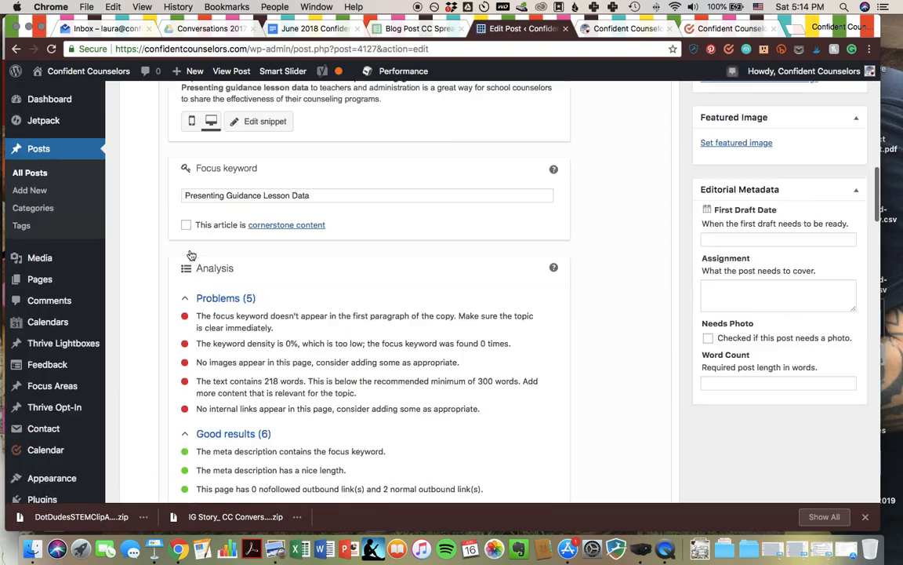
scroll(190, 253, down, 3)
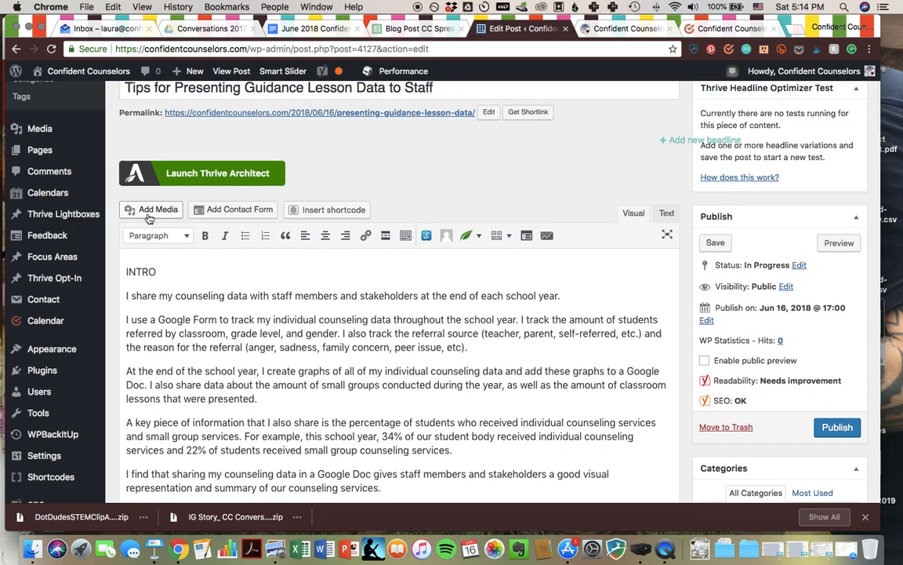
click(145, 209)
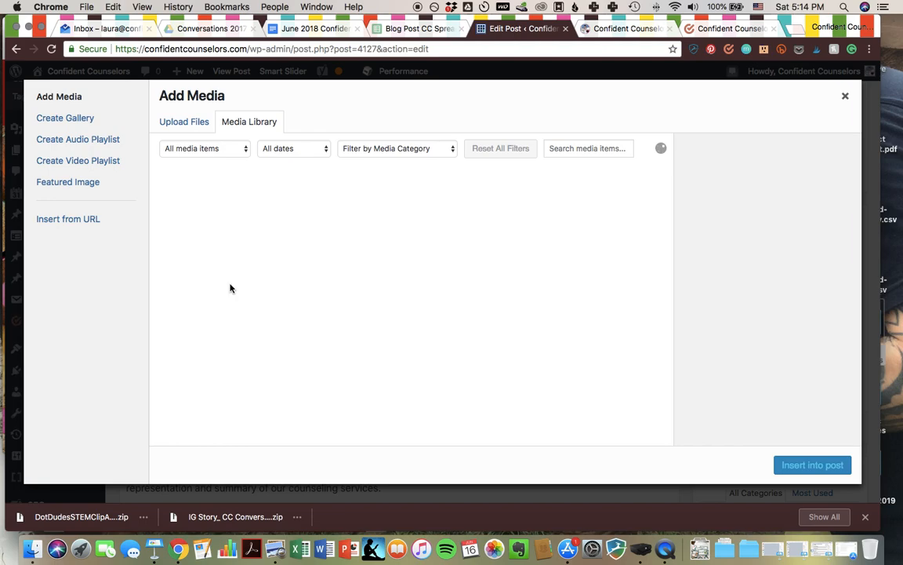
scroll(229, 288, down, 2)
scroll(231, 289, up, 1)
click(312, 320)
click(197, 299)
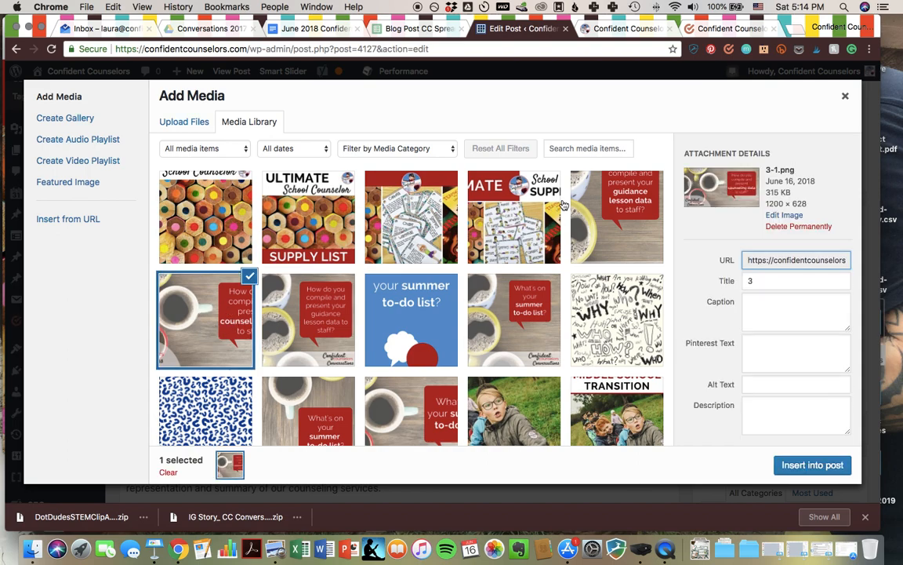
click(616, 200)
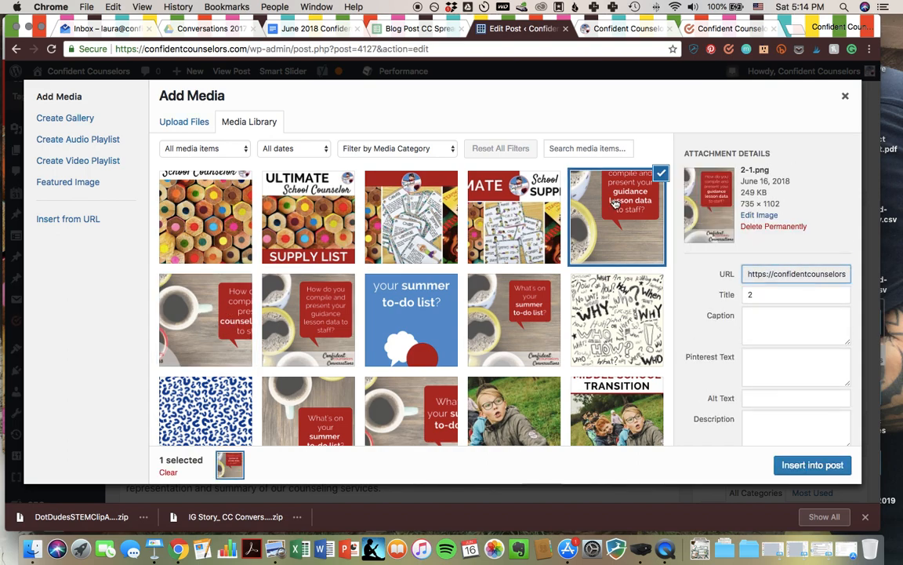
click(312, 336)
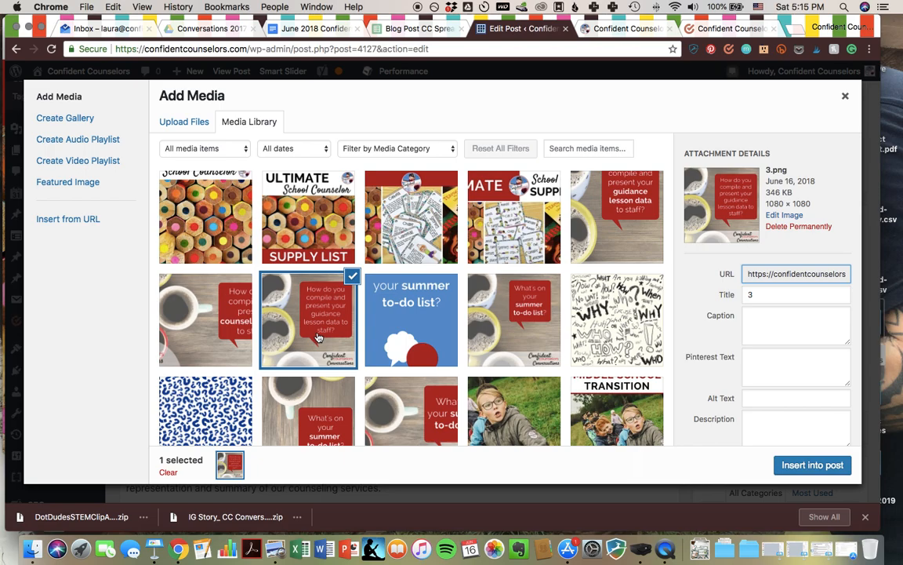
click(212, 331)
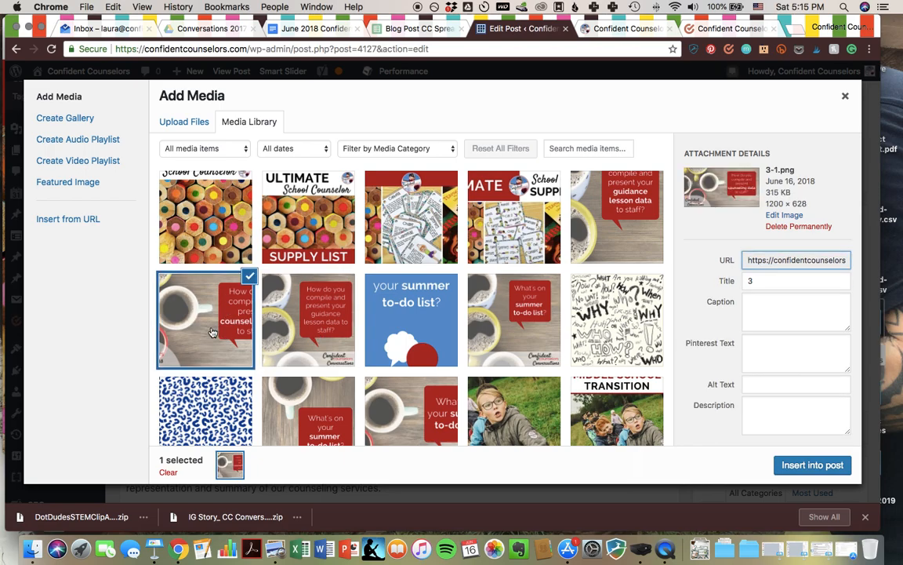
click(272, 300)
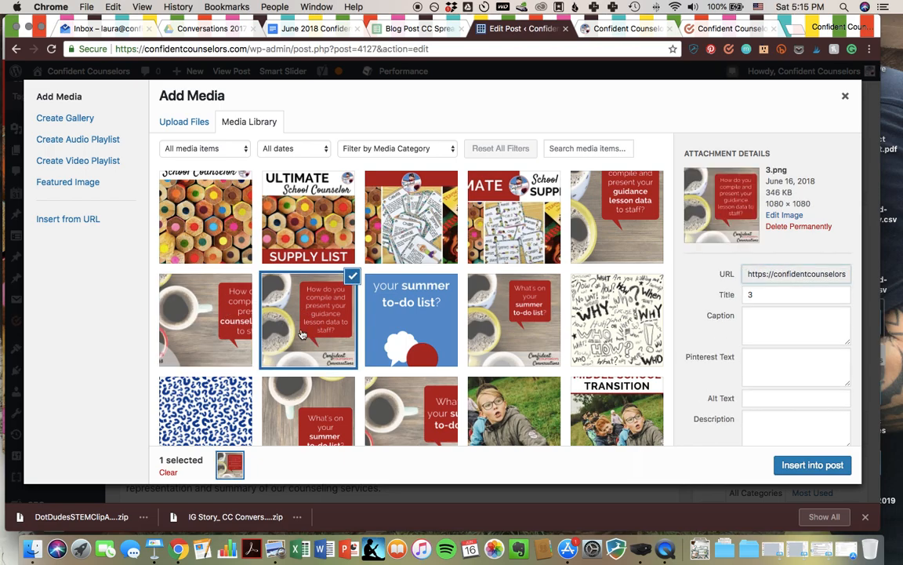
click(605, 219)
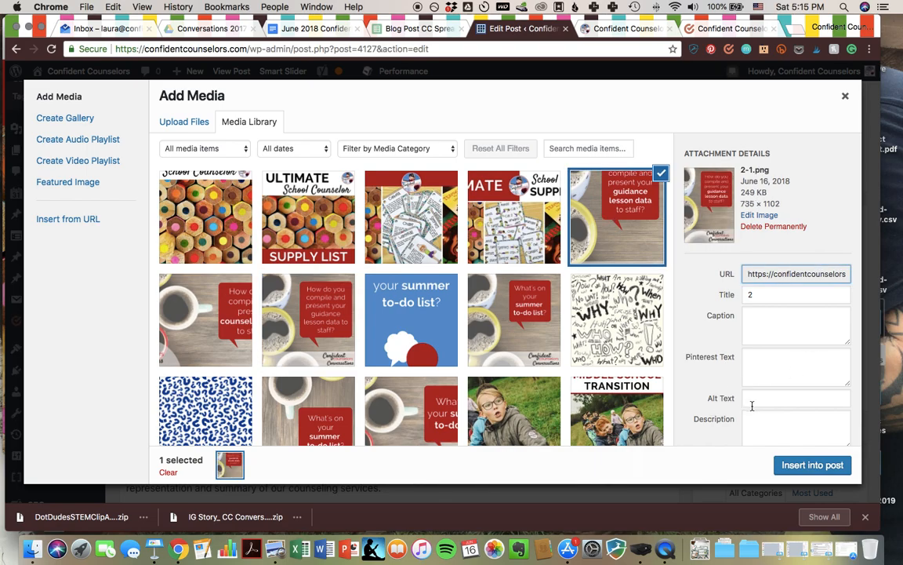
click(848, 100)
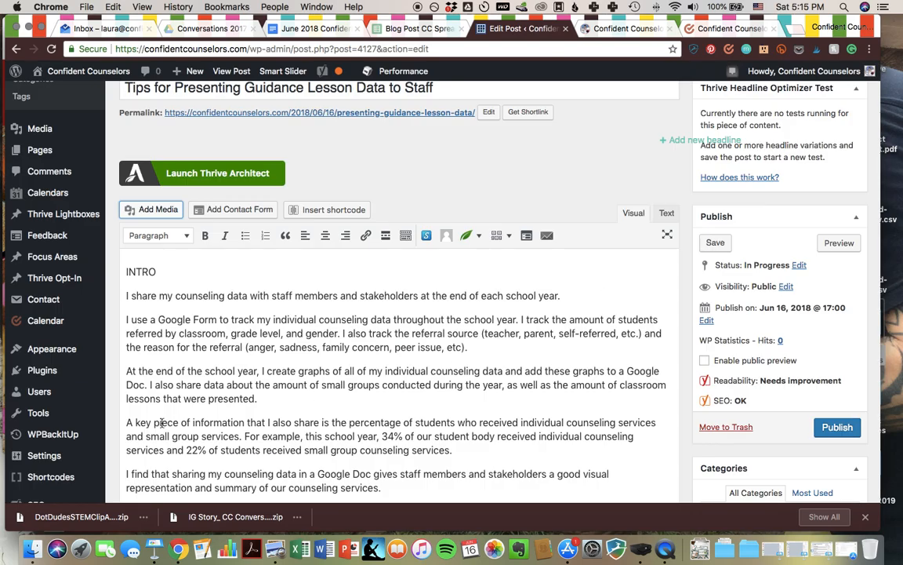
- Copy the full meta description text from the post's Yoast SEO snippet editor
scroll(251, 268, down, 15)
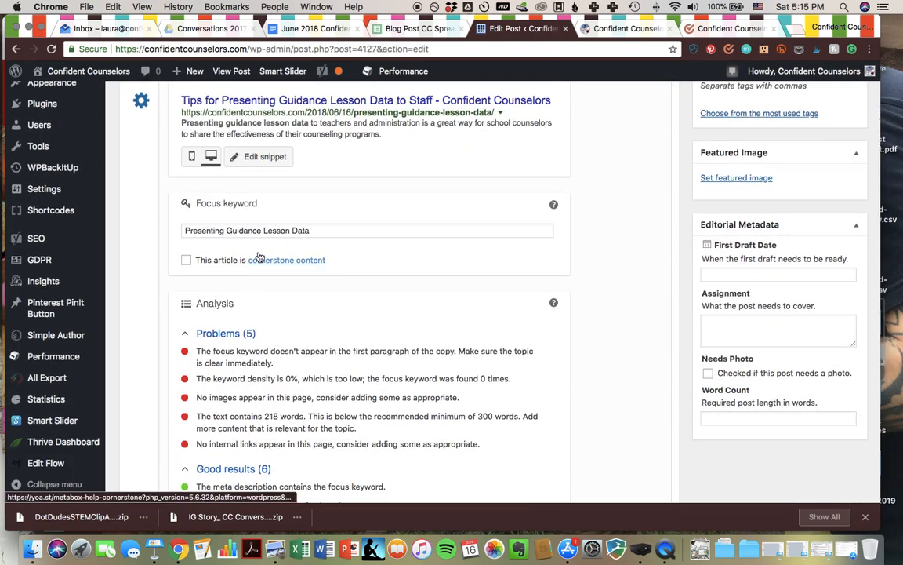
click(268, 156)
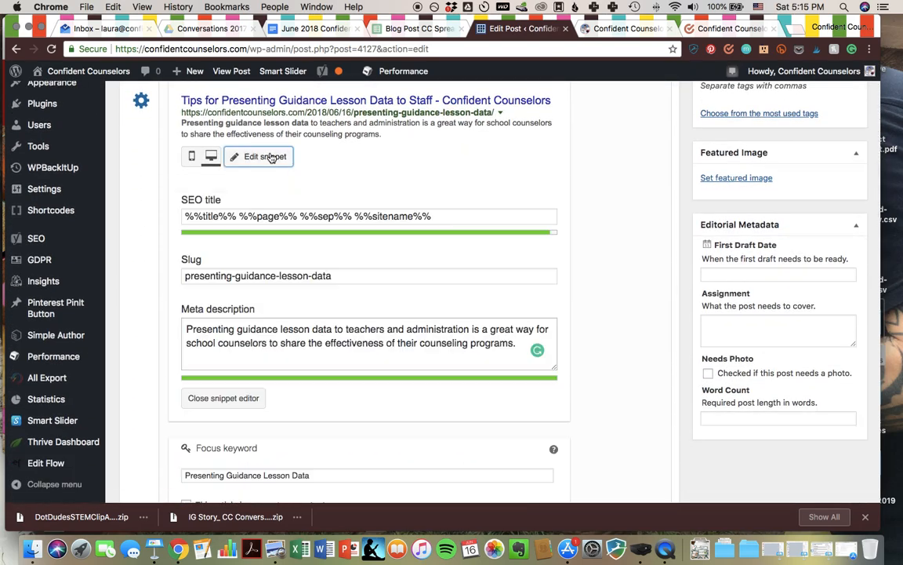
click(238, 345)
key(super+a)
key(super+c)
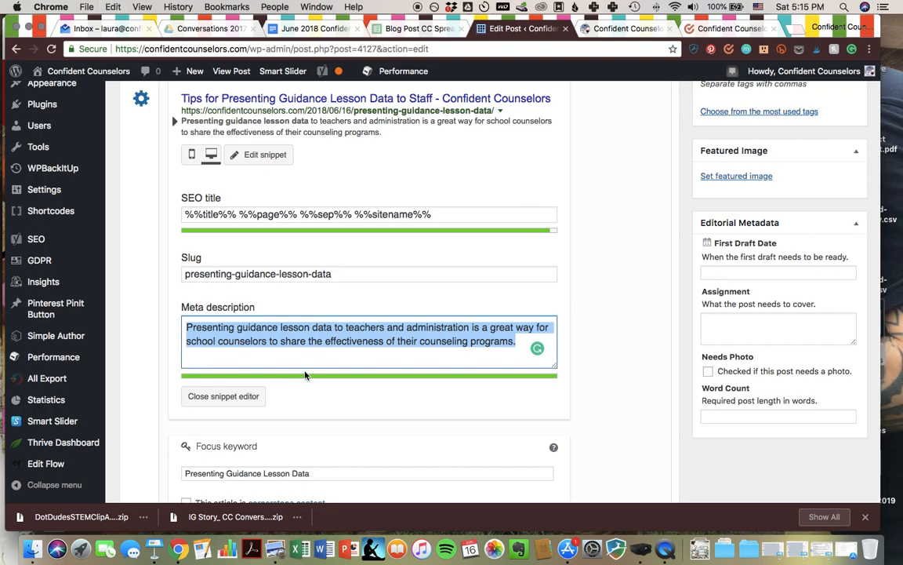
- Paste the copied meta description as the Pinterest text and alt text of the square image 3.png in the media library
scroll(301, 377, up, 15)
click(158, 339)
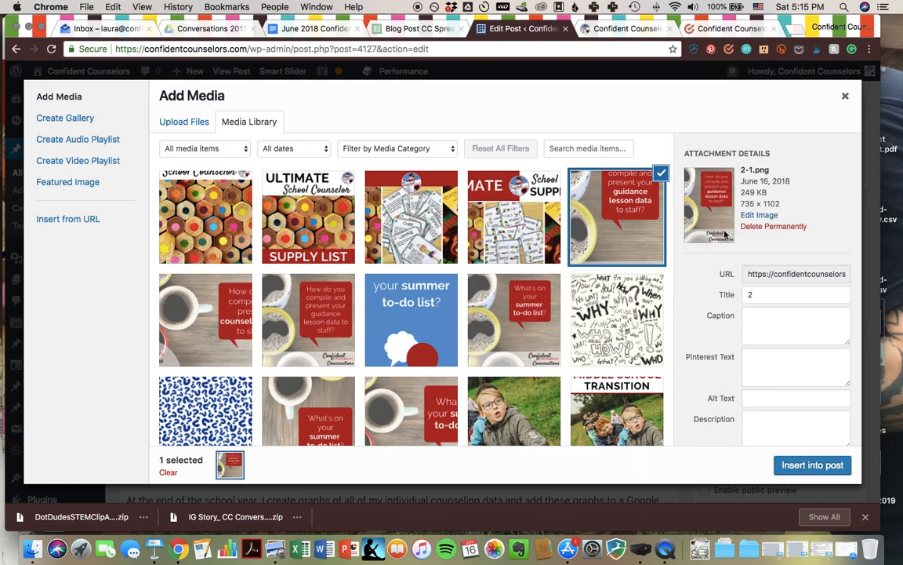
click(283, 308)
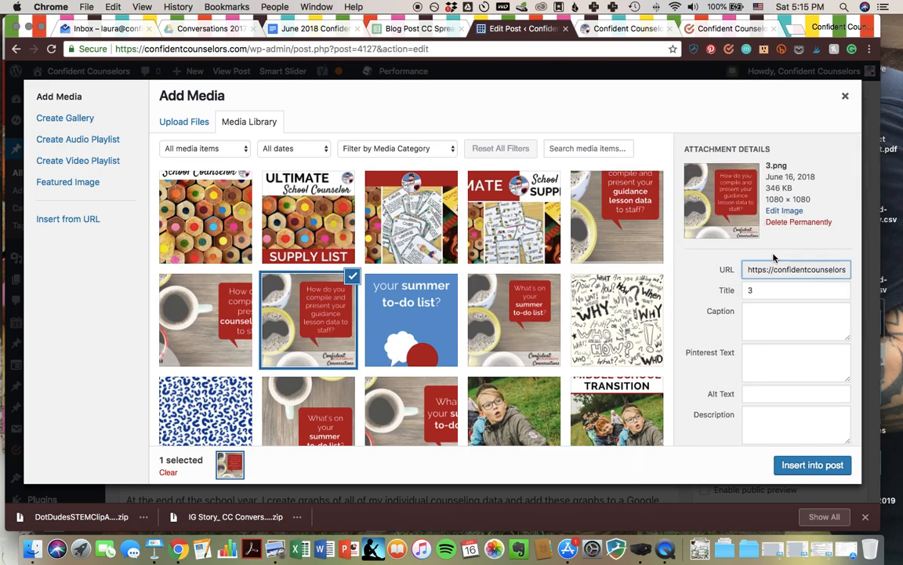
click(750, 357)
key(cmd+v)
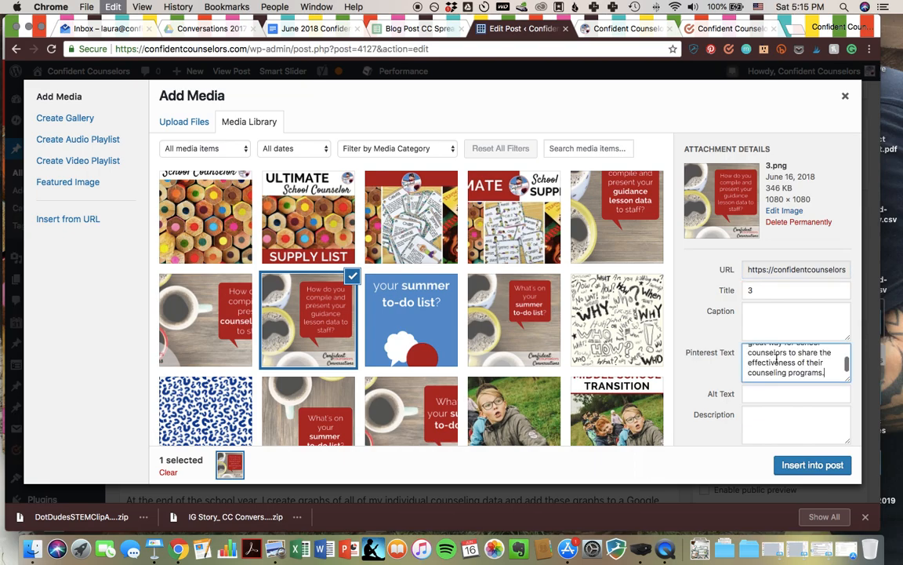
scroll(766, 365, up, 3)
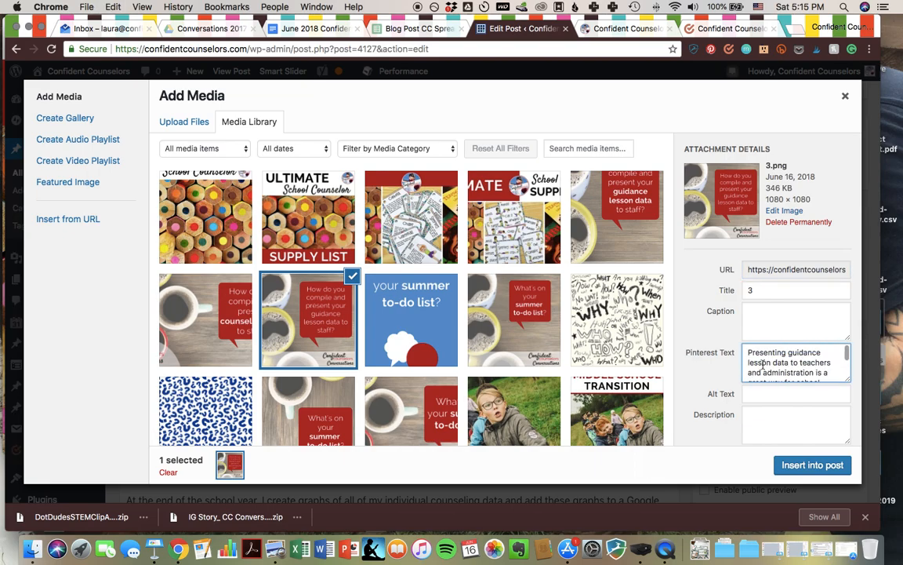
click(750, 396)
key(cmd+v)
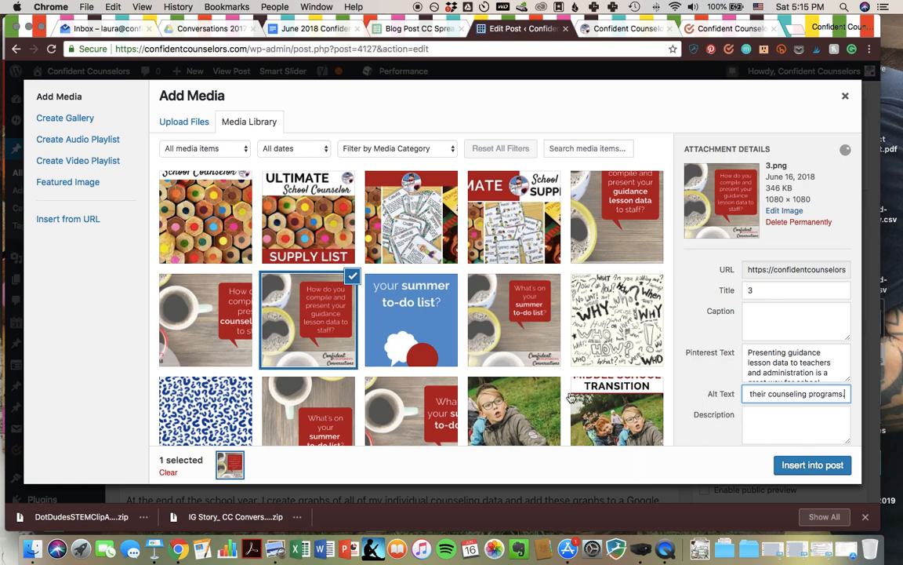
- Paste the same description as the Pinterest text and alt text of the 1200 × 628 image 3-1.png
click(207, 344)
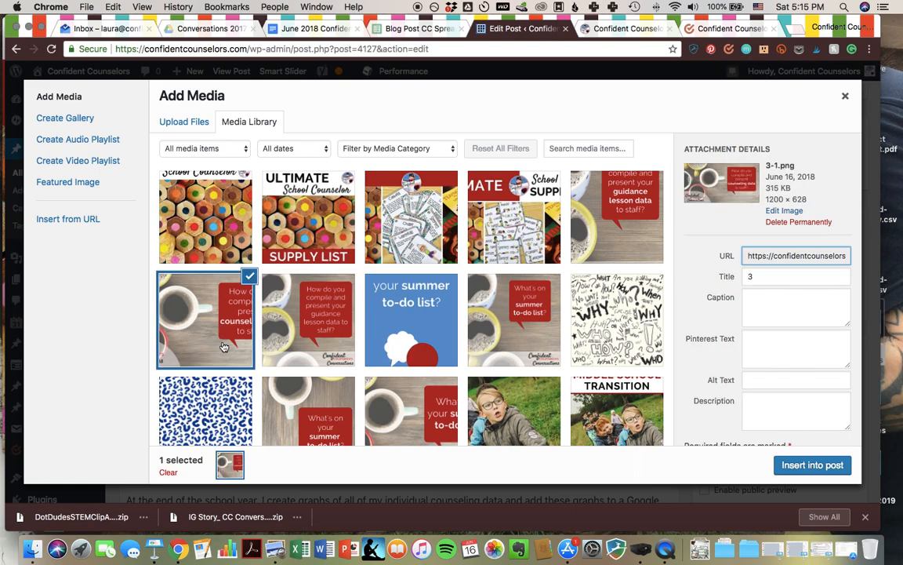
click(760, 343)
key(super+v)
click(760, 379)
key(super+v)
- Paste the same description as the Pinterest text and alt text of the 735 × 1102 image 2-1.png
click(617, 216)
click(806, 356)
key(super+v)
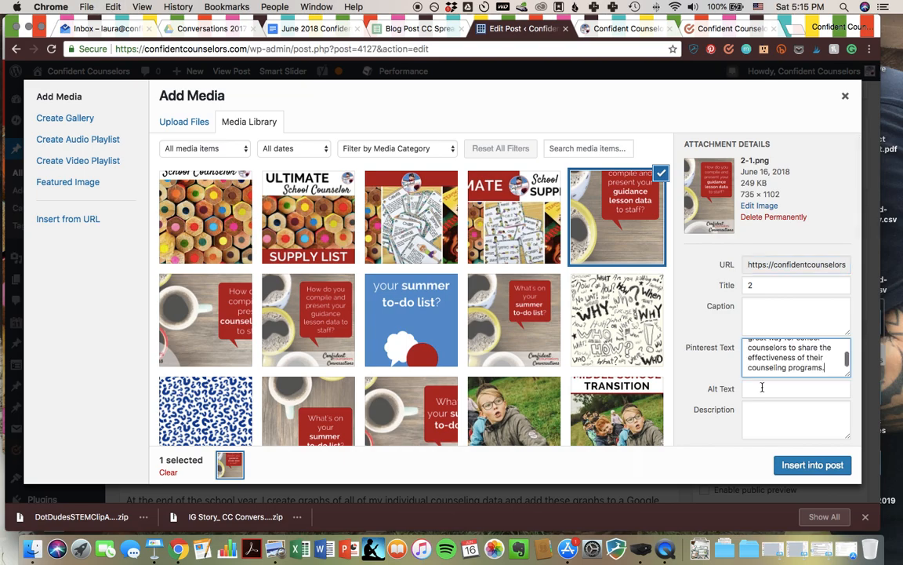
click(762, 388)
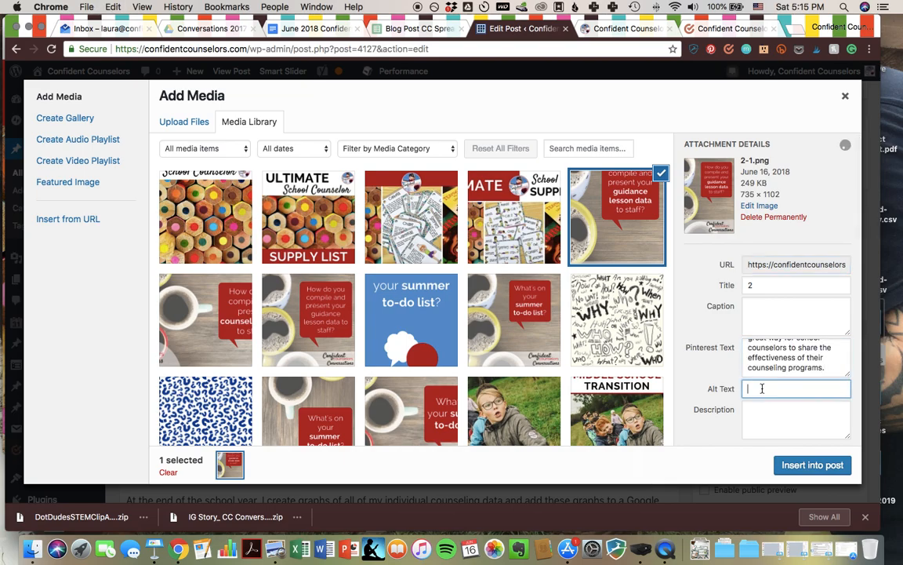
key(super+v)
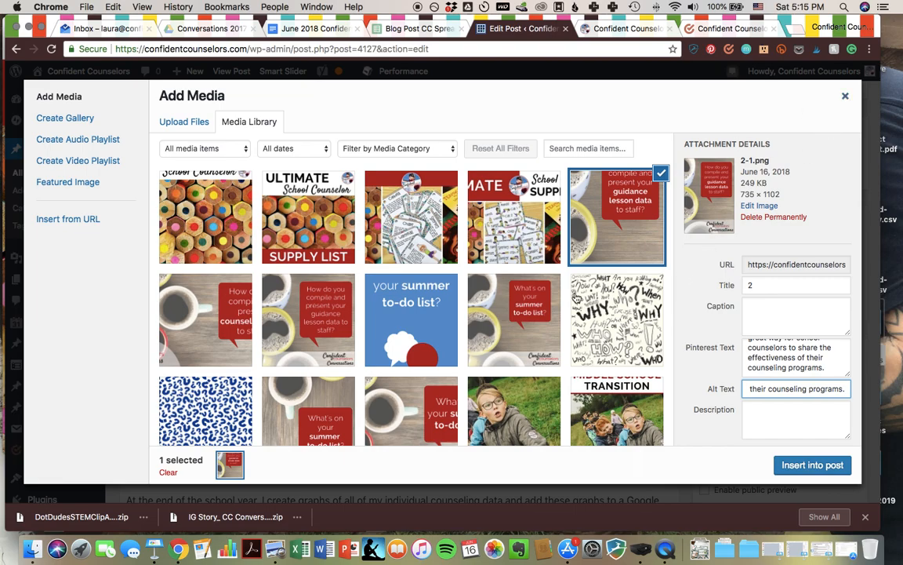
- Recheck the post images' attachment details, close the media library, and mark the "Click Add Media" checklist task as done
click(509, 314)
click(581, 181)
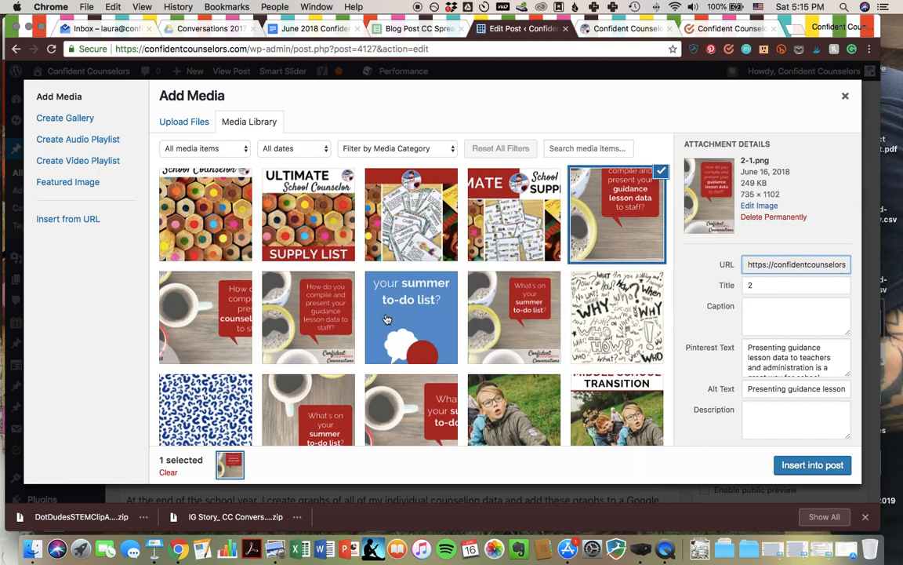
click(303, 314)
click(202, 313)
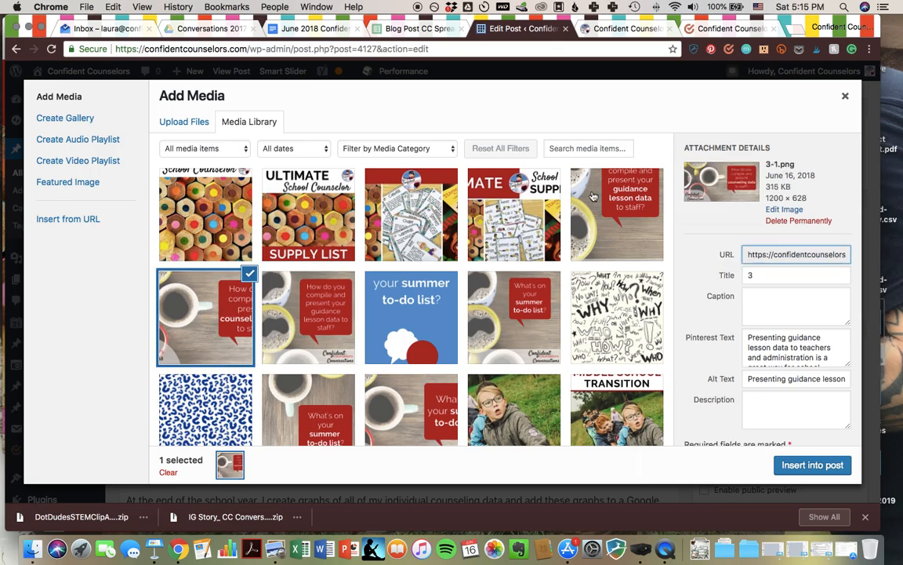
click(844, 96)
scroll(369, 430, down, 20)
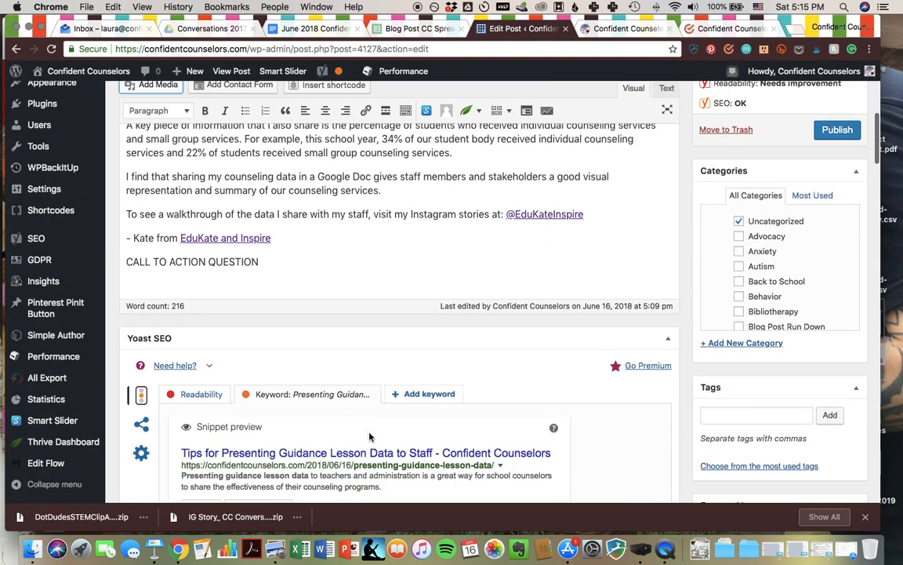
scroll(365, 444, down, 10)
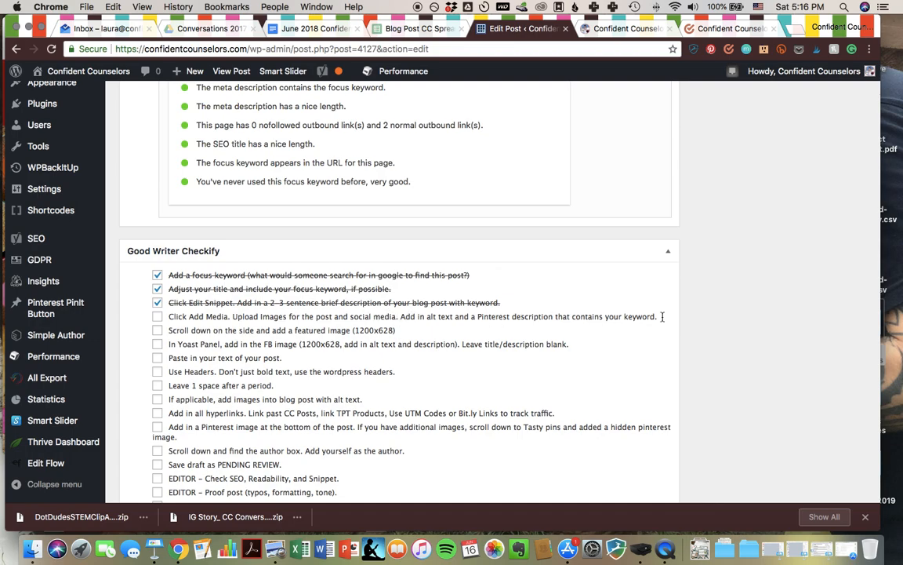
click(156, 316)
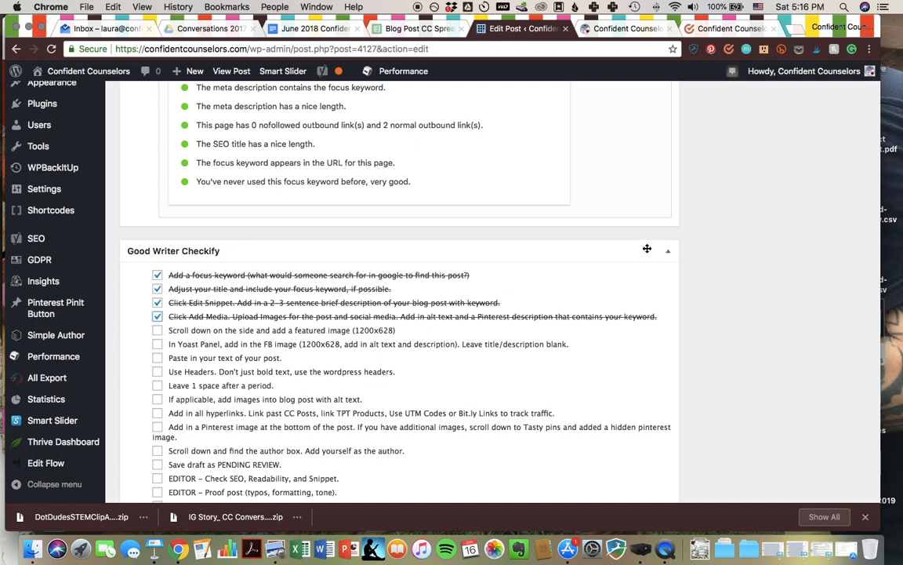
- Set the 1200 × 628 image 3-1.png as the post's featured image
scroll(647, 248, up, 1)
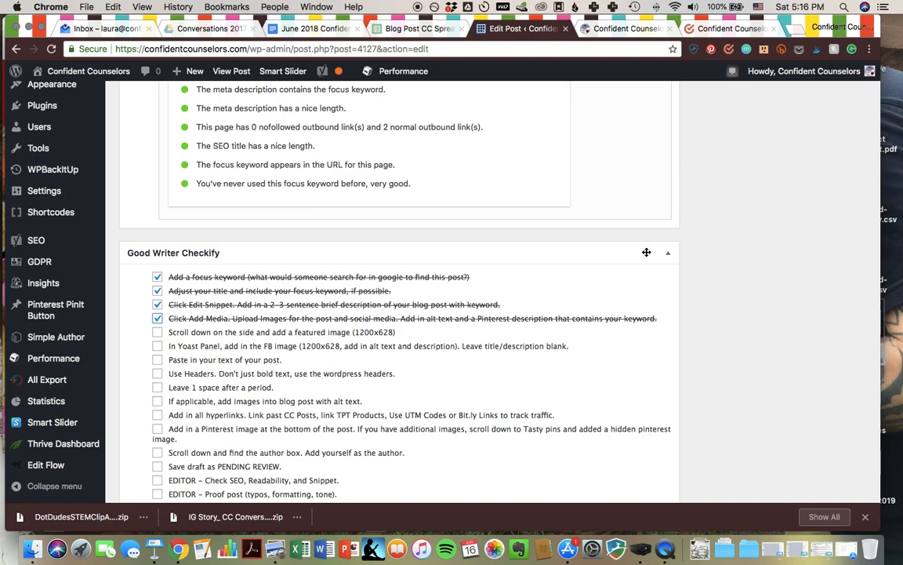
scroll(646, 252, up, 15)
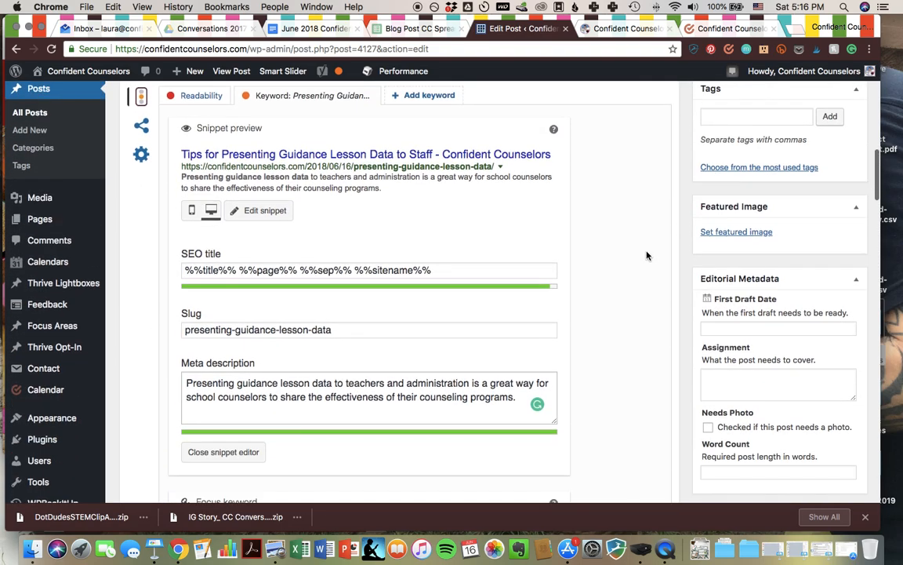
click(718, 234)
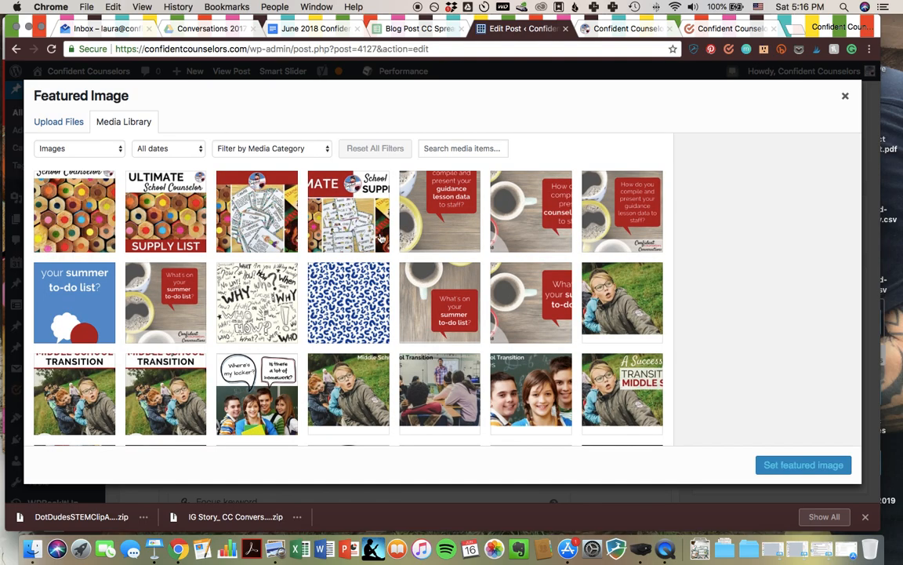
click(512, 221)
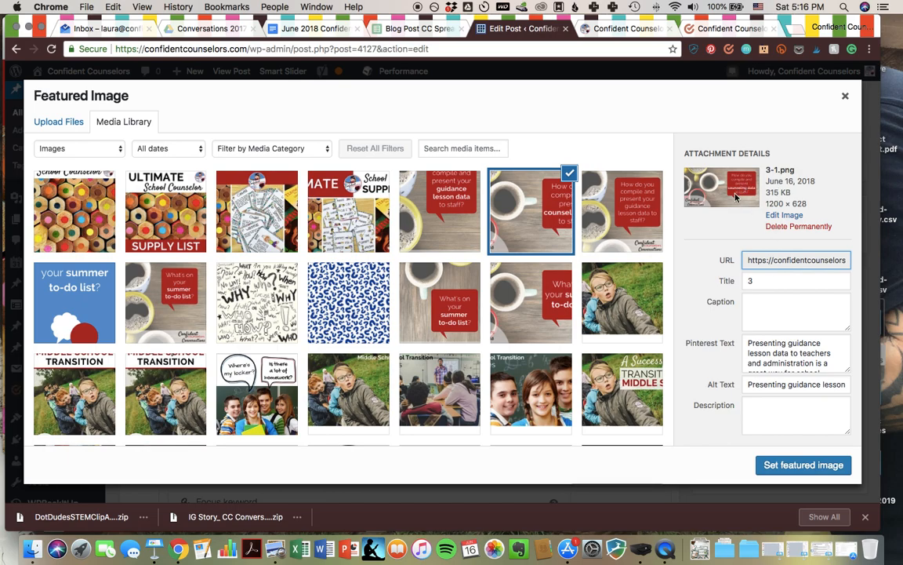
click(787, 465)
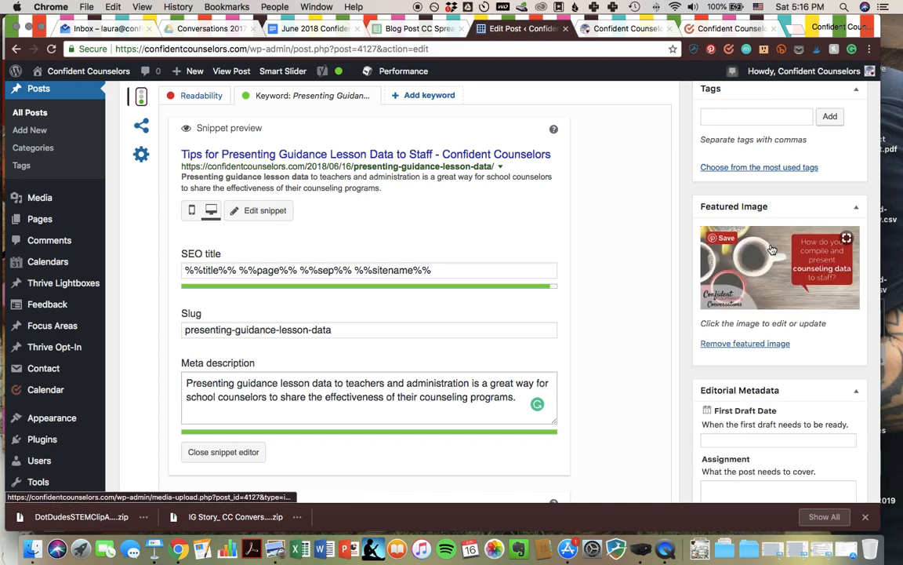
scroll(834, 375, down, 3)
scroll(834, 375, down, 2)
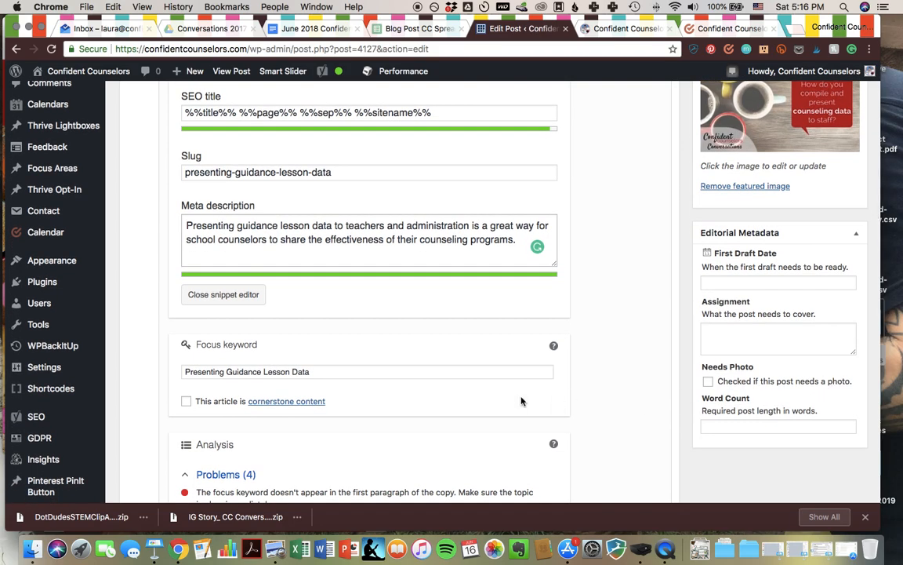
- Mark the "add a featured image (1200x628)" task as done in the Good Writer Checkify list
scroll(219, 400, down, 8)
scroll(233, 401, down, 5)
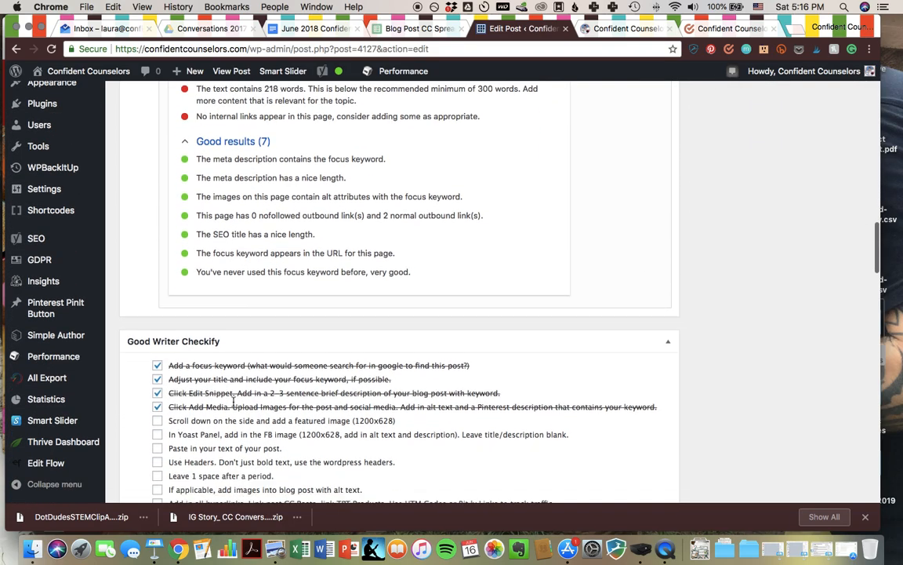
click(157, 388)
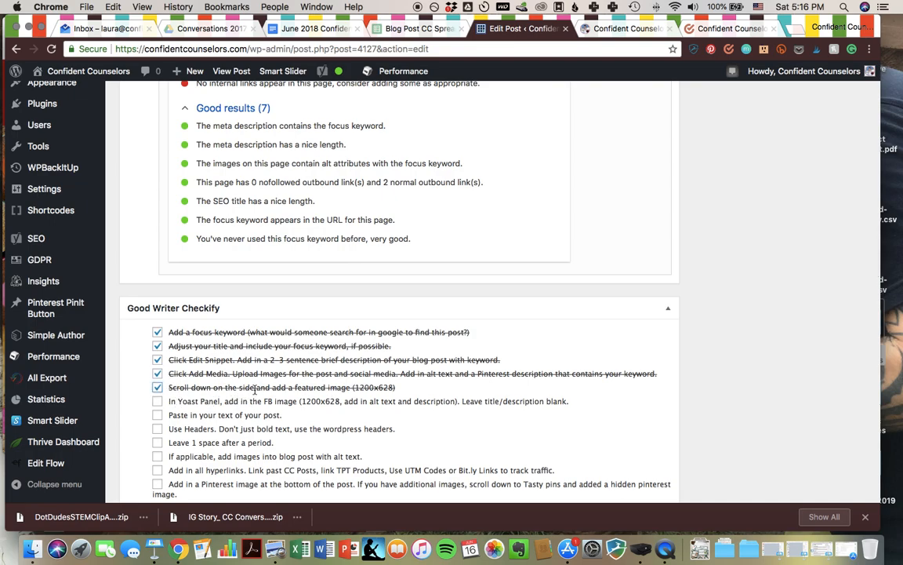
- Set the 1200 × 628 image 3-1.png as the Facebook image in the Yoast SEO social settings
scroll(254, 396, up, 20)
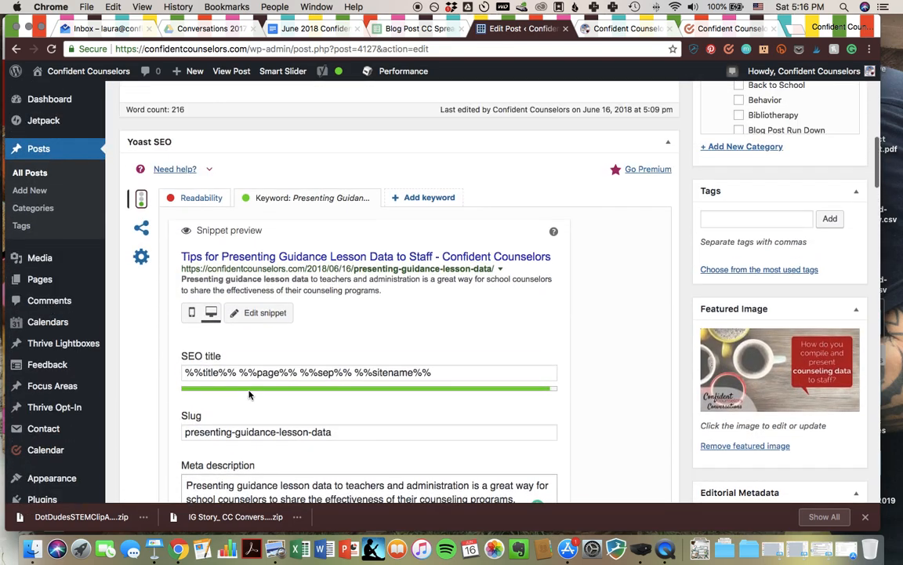
click(144, 228)
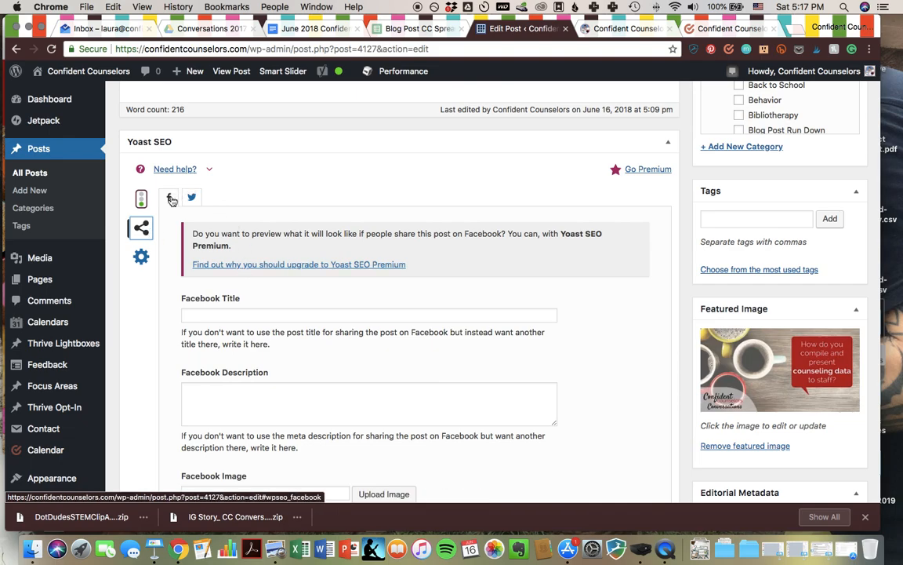
scroll(343, 373, down, 4)
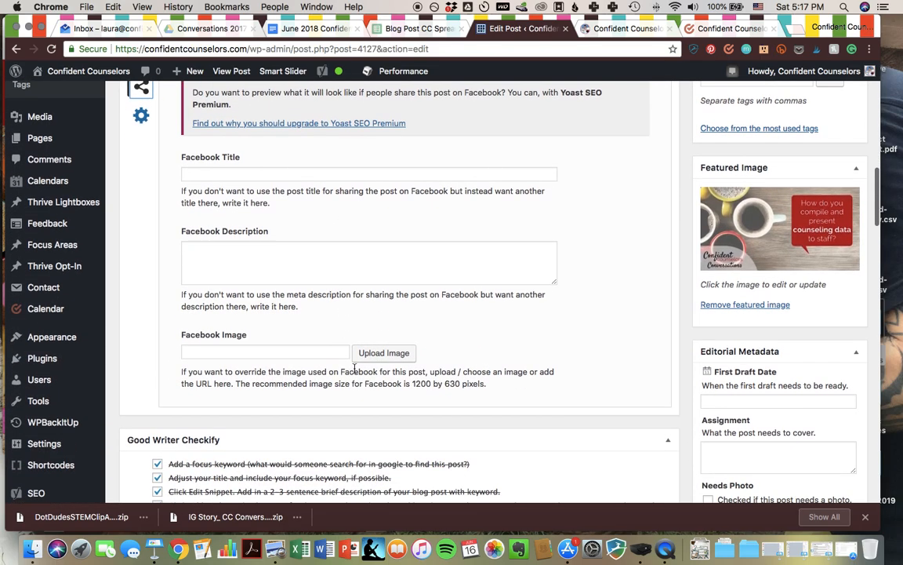
click(397, 354)
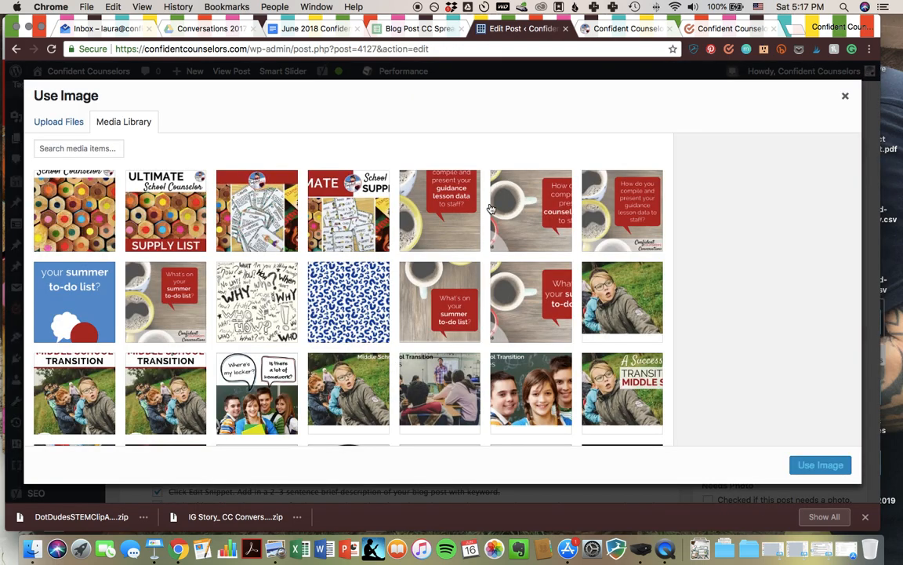
click(544, 222)
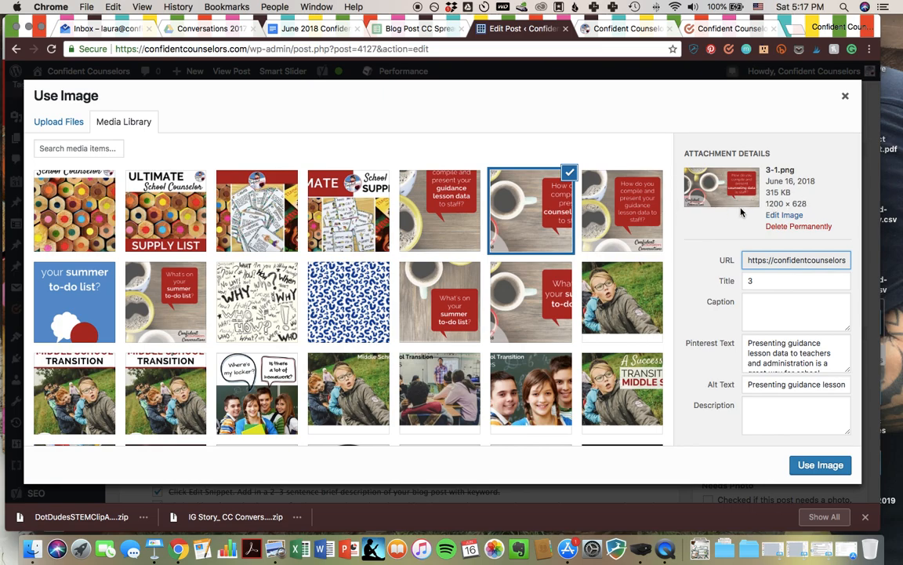
click(813, 468)
click(813, 468)
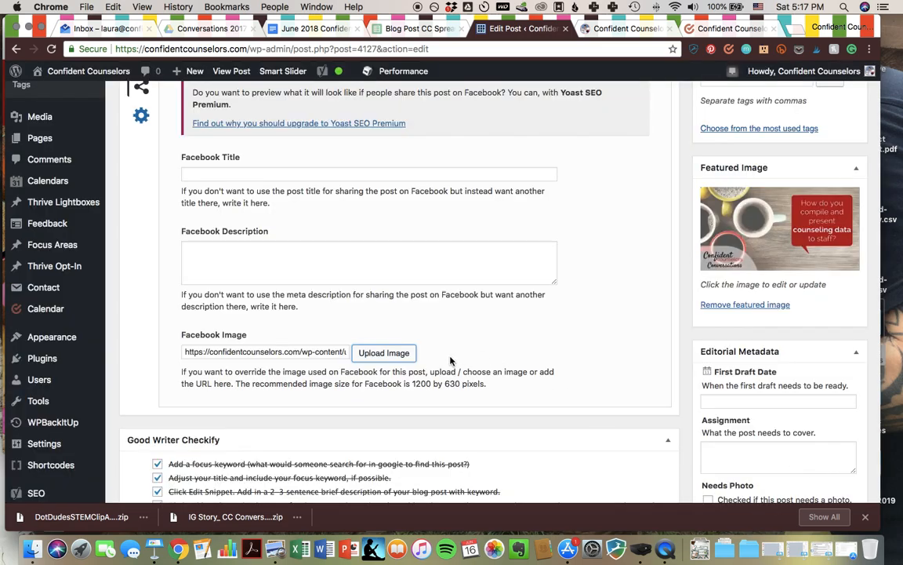
- Mark the Yoast panel Facebook image task as done in the Good Writer Checkify list
scroll(450, 360, down, 3)
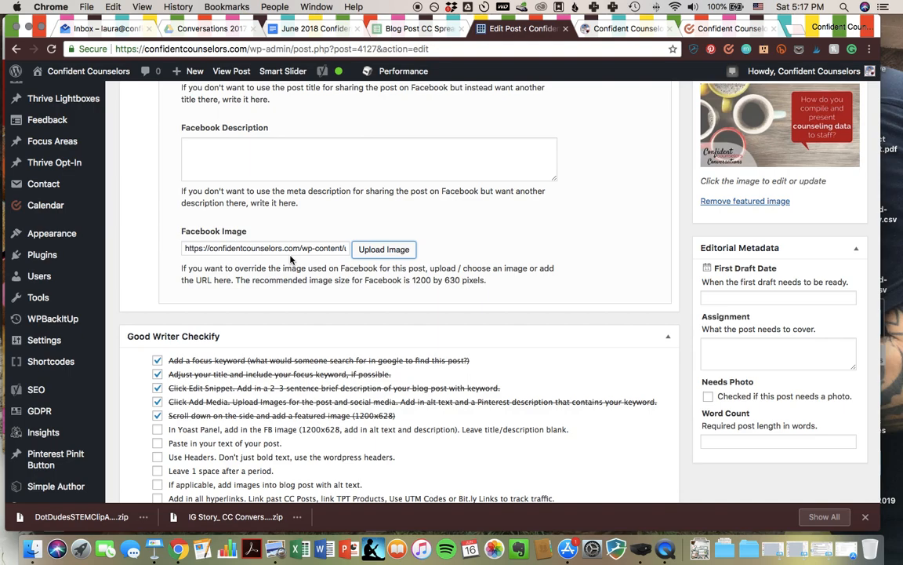
scroll(290, 259, down, 2)
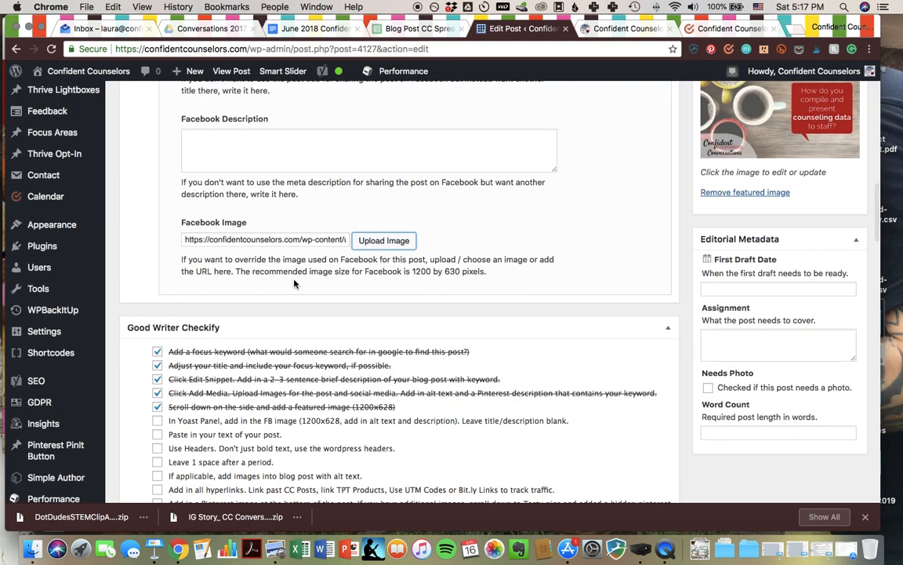
scroll(267, 251, down, 3)
click(156, 314)
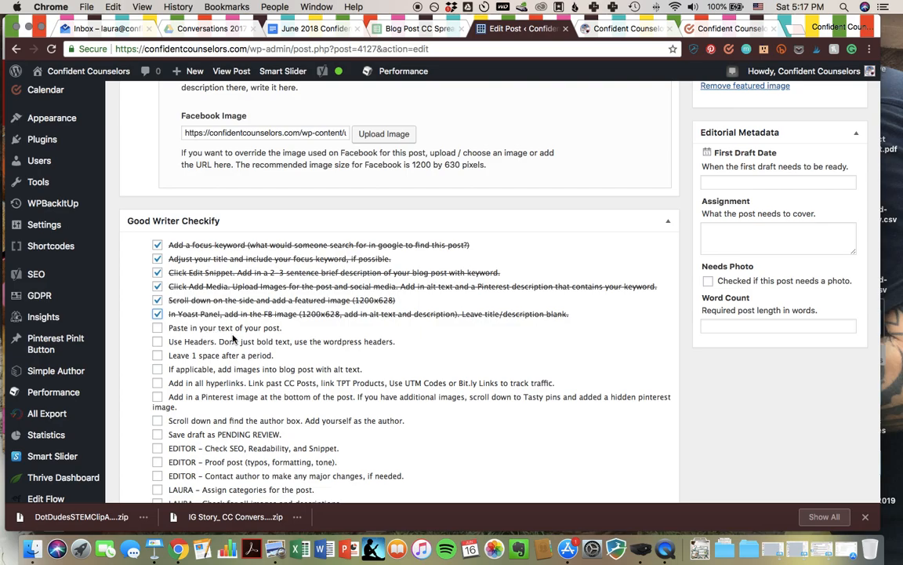
- Review the post text from INTRO to CALL TO ACTION QUESTION and mark the "Paste in your text of your post" task as done
scroll(232, 338, up, 15)
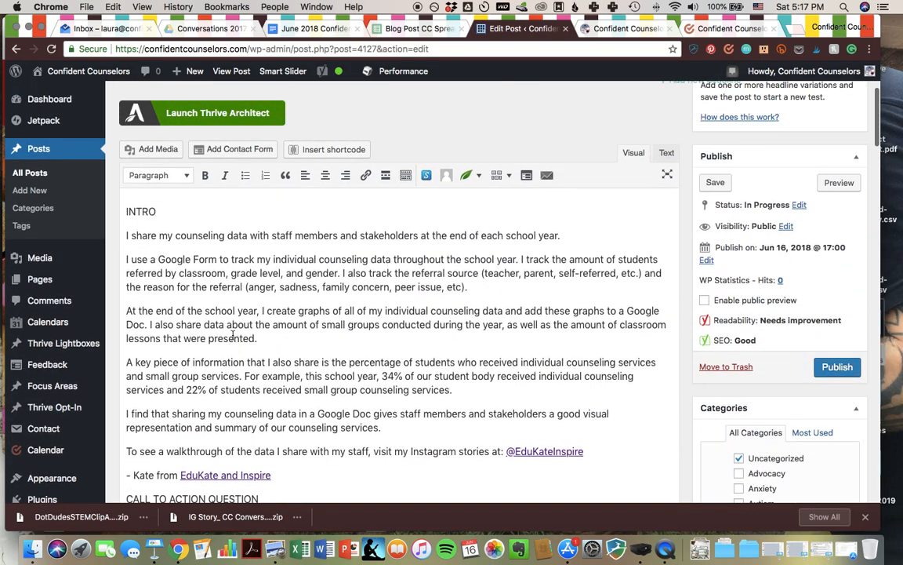
scroll(232, 337, down, 1)
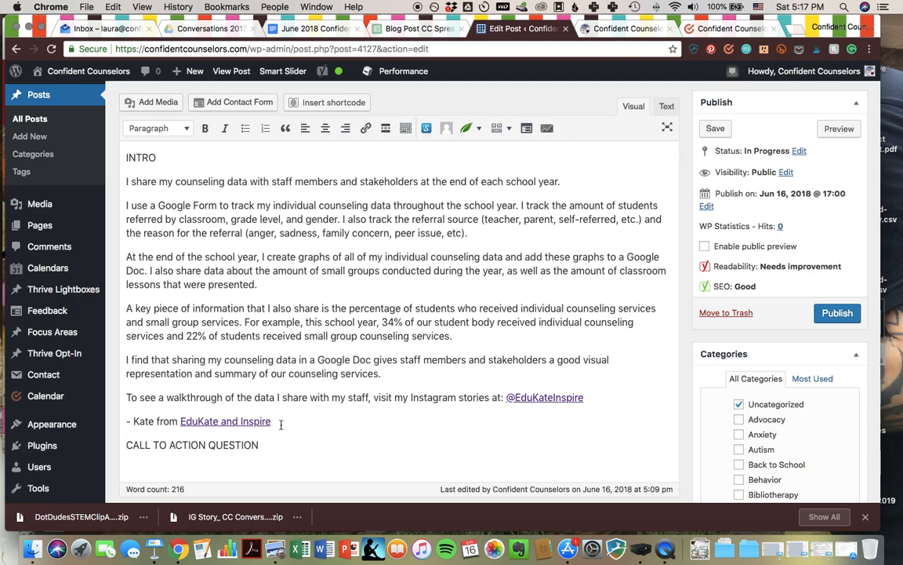
scroll(186, 395, down, 1)
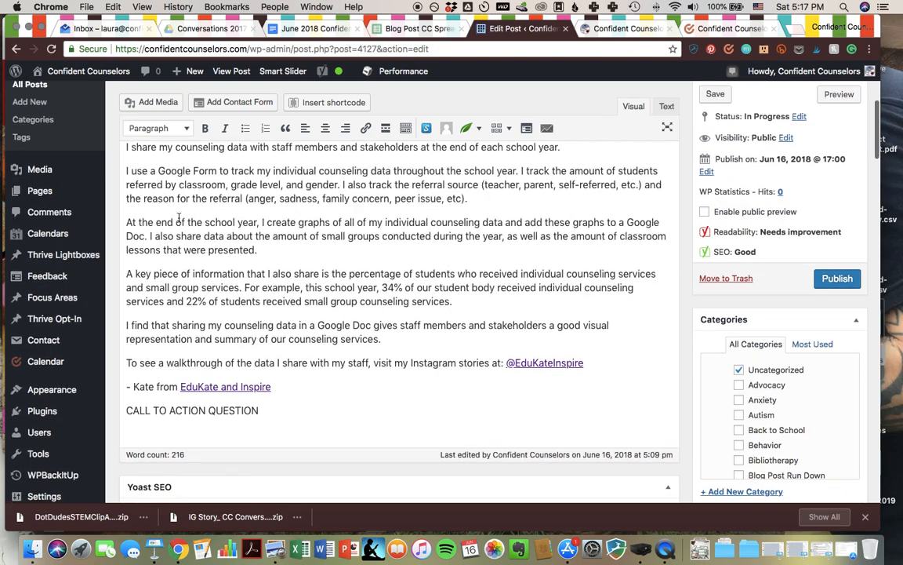
scroll(188, 196, up, 1)
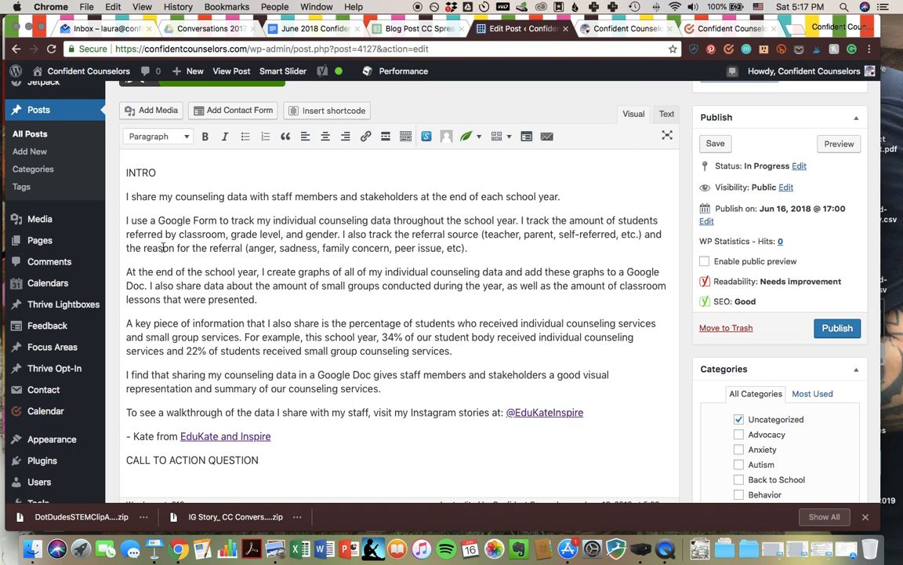
click(141, 171)
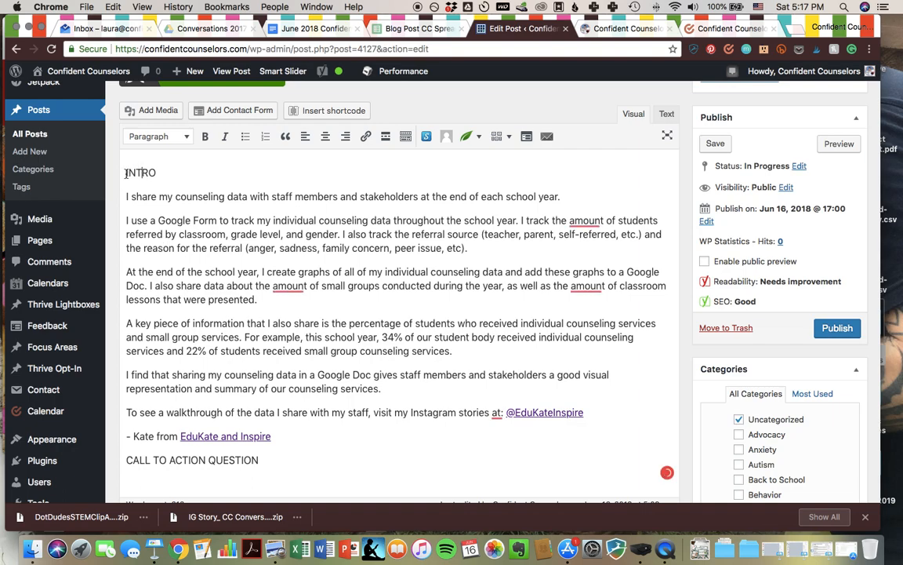
scroll(255, 405, down, 2)
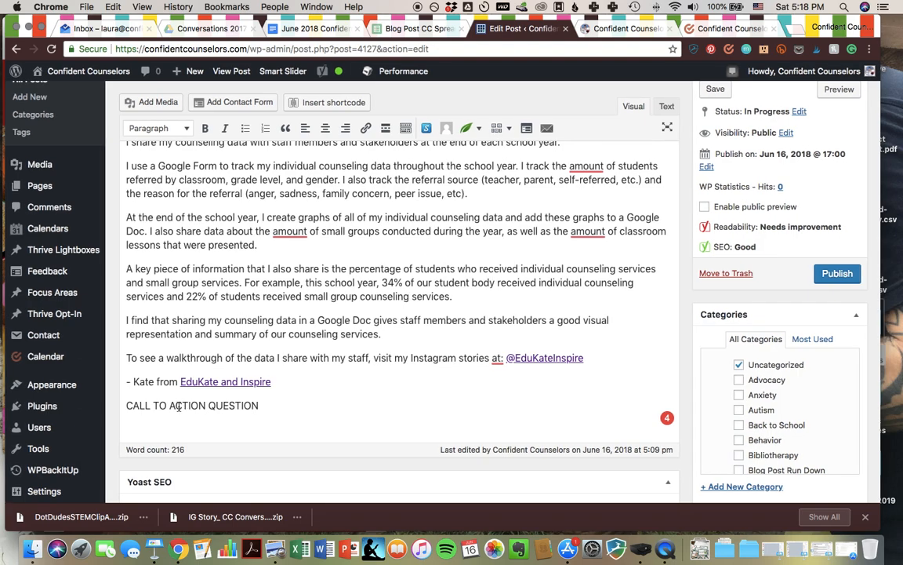
scroll(179, 406, down, 5)
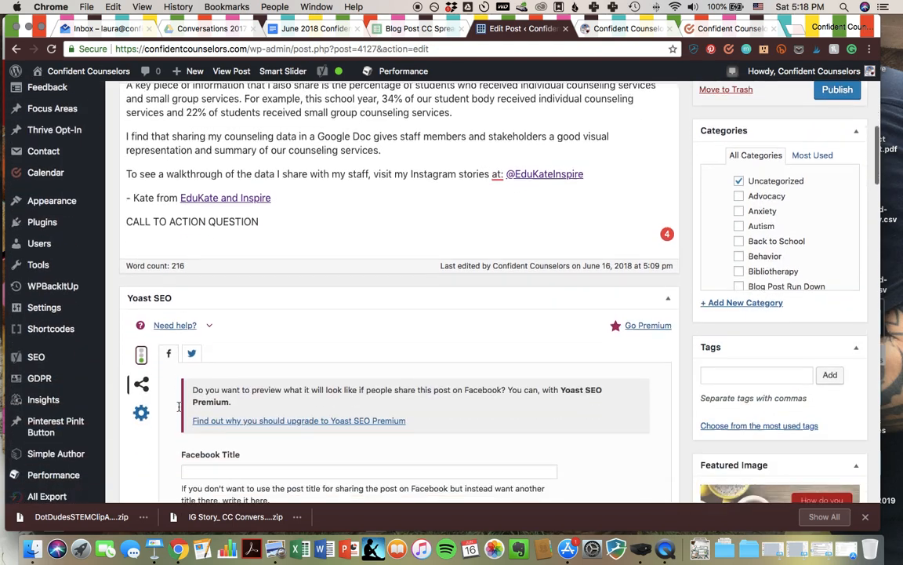
scroll(575, 338, up, 5)
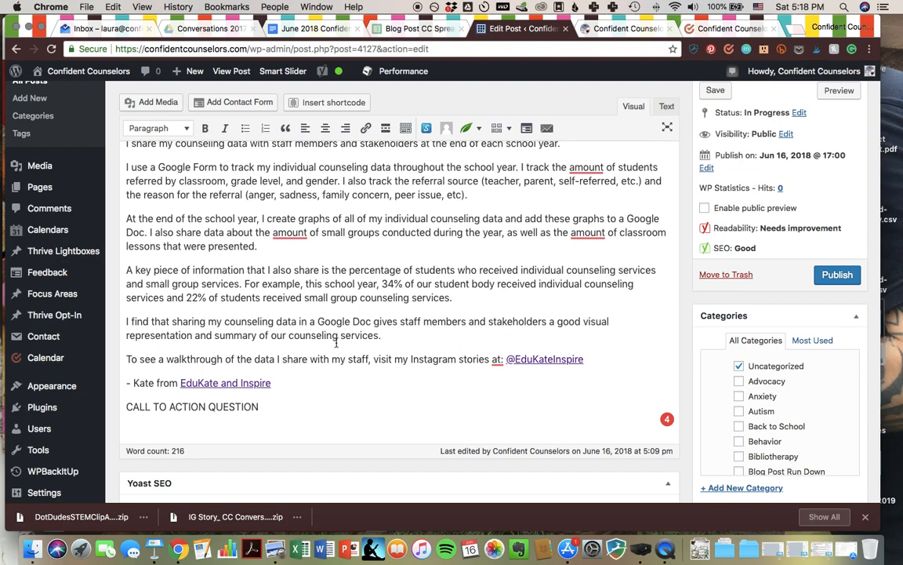
scroll(335, 342, down, 15)
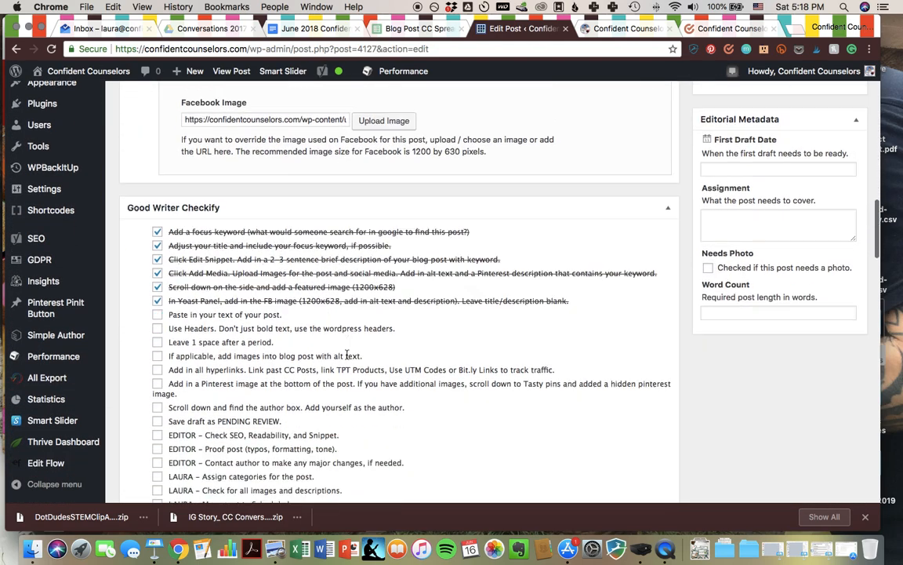
click(158, 280)
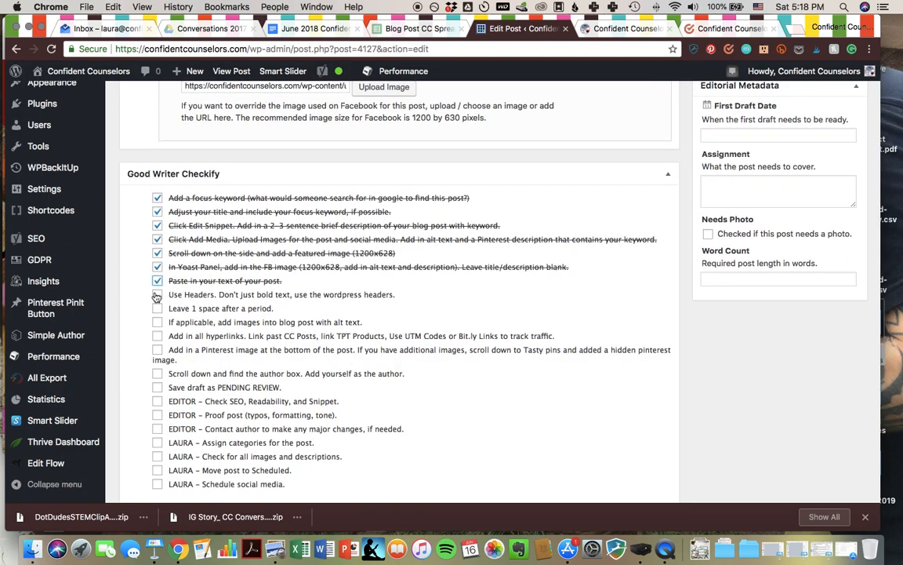
- Add the line "EXAMPLE HEADER" directly below INTRO in the post body
scroll(312, 271, up, 15)
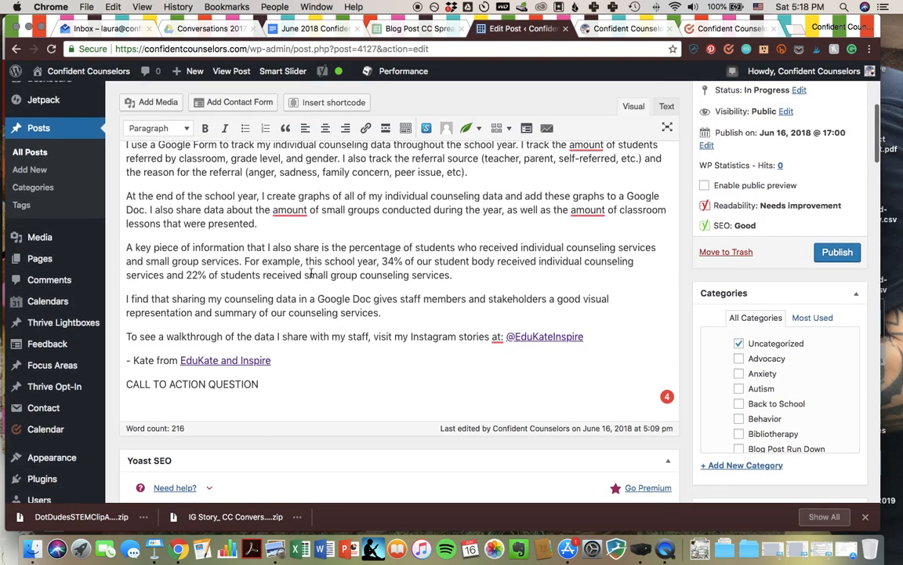
scroll(311, 272, up, 2)
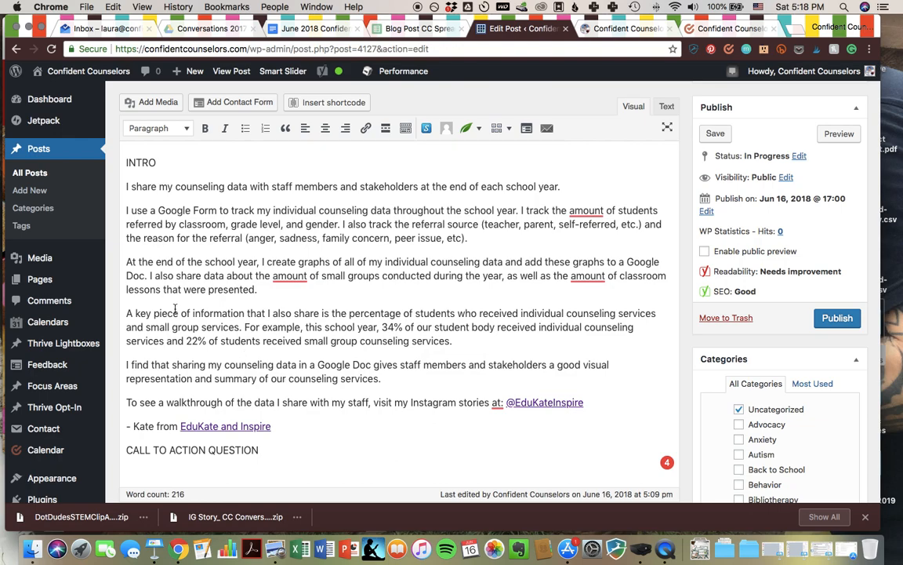
click(121, 297)
click(158, 163)
key(Return)
text(EXAMPLE HEADER)
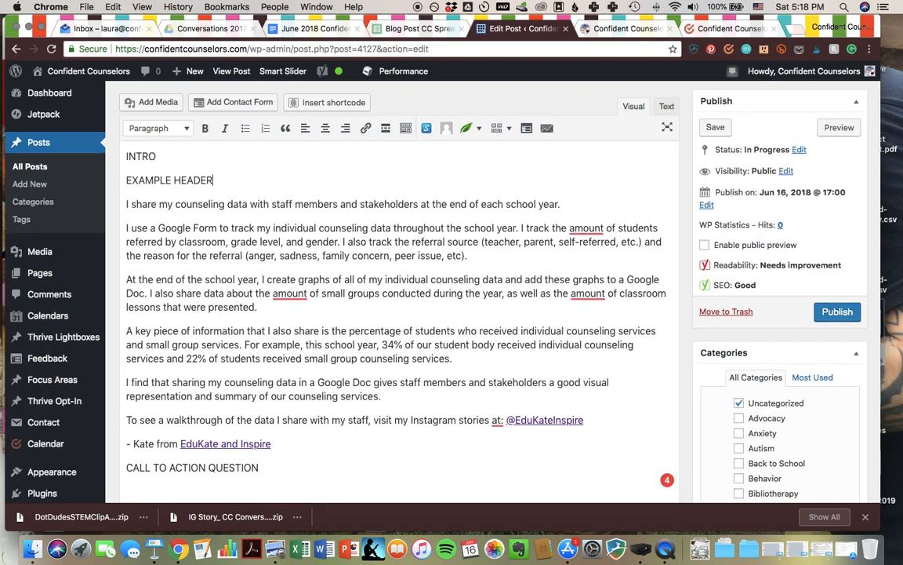
- Format the "EXAMPLE HEADER" line as Heading 2
triple_click(157, 177)
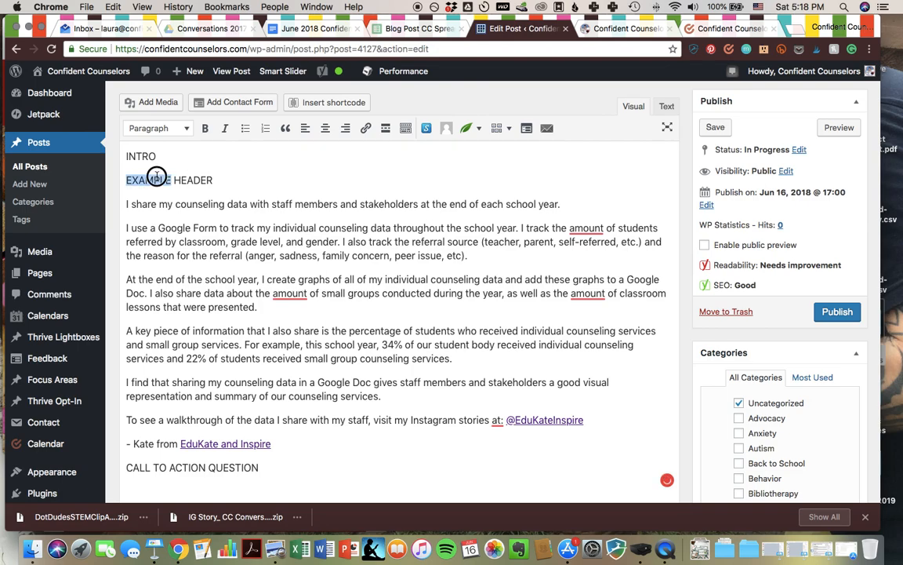
click(157, 131)
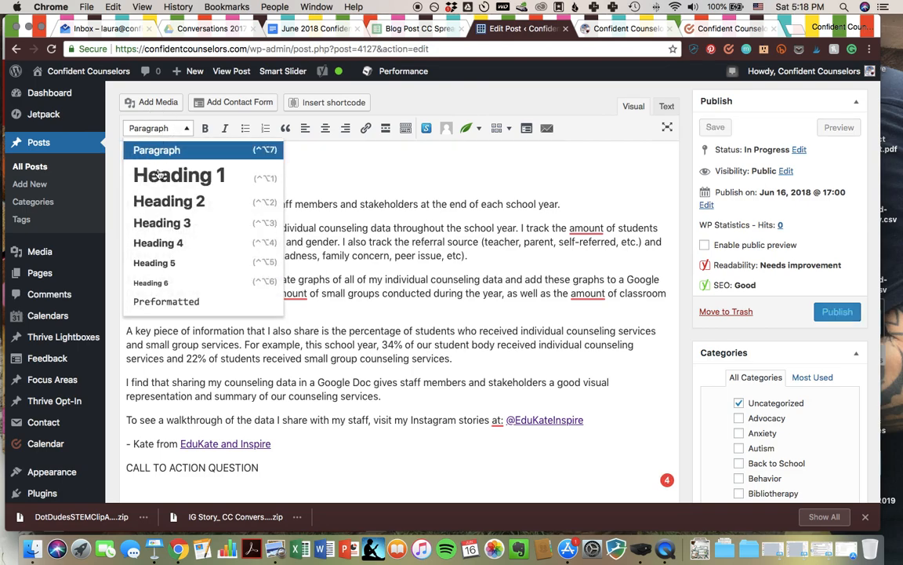
click(158, 202)
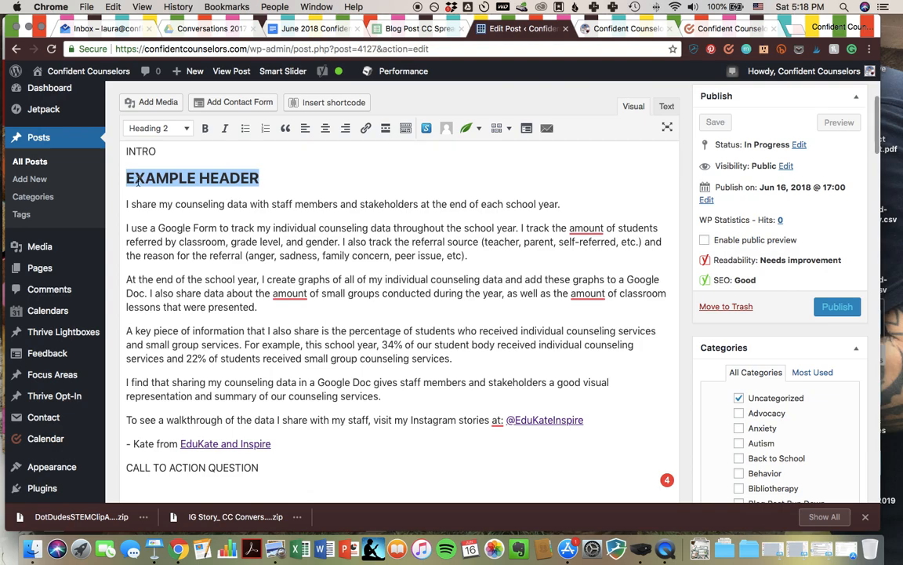
mouse_move(295, 296)
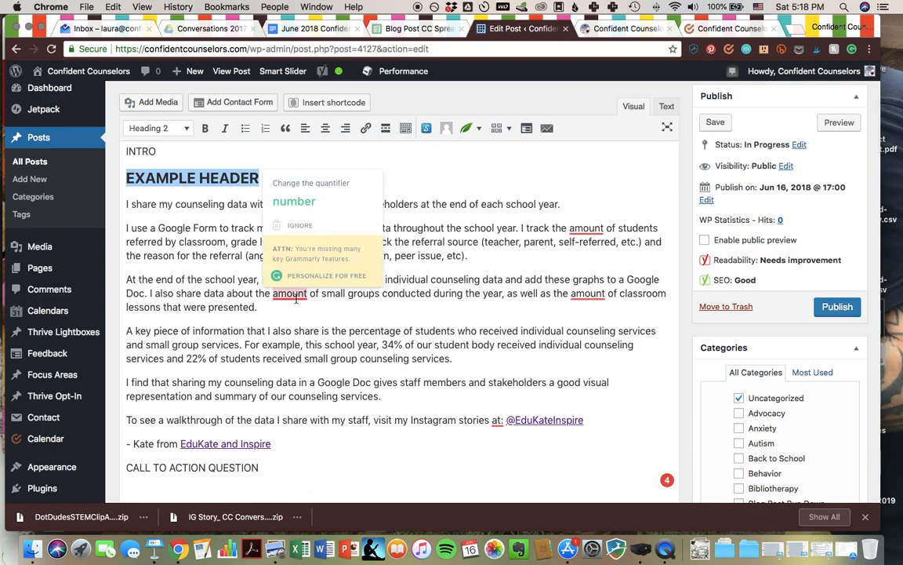
click(201, 212)
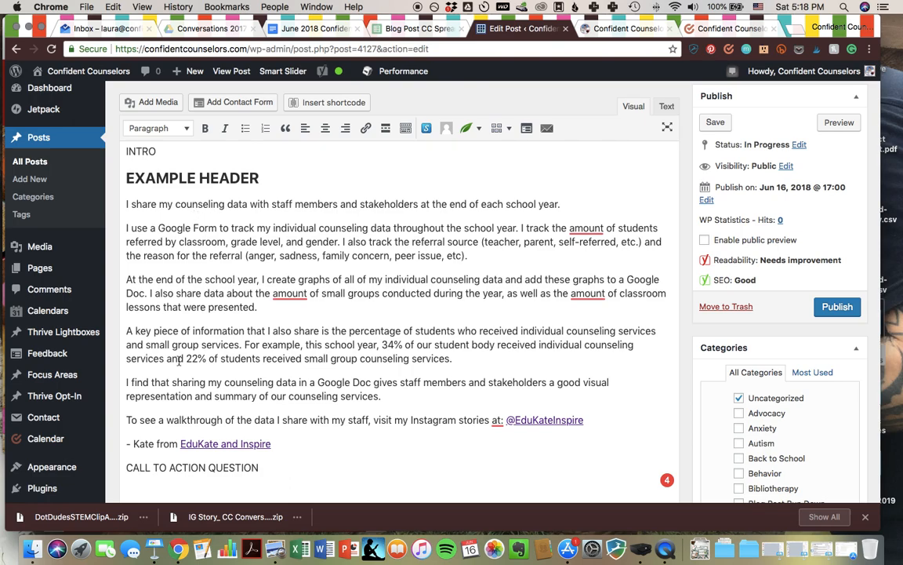
- Try bold on the word "share" in the sentence below the example header, and remove the bold again
scroll(179, 361, down, 3)
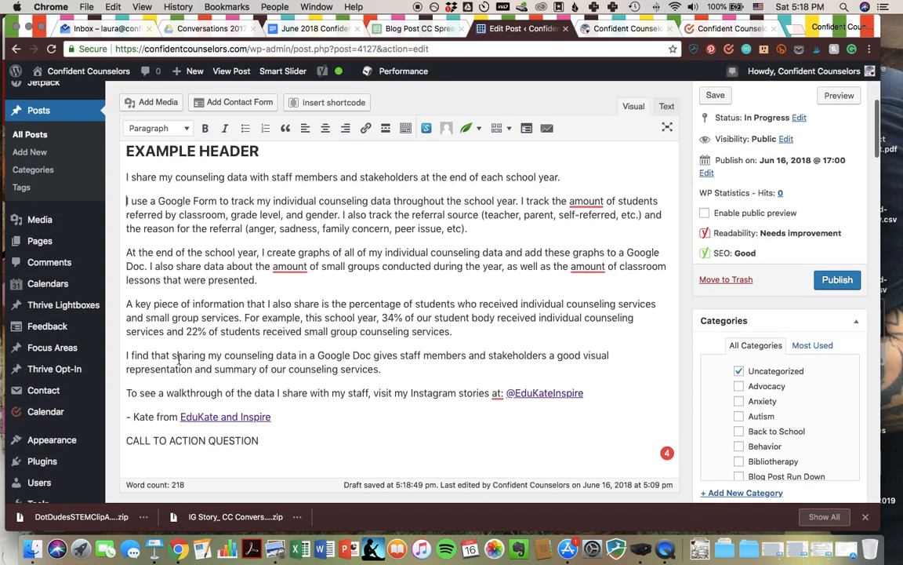
scroll(178, 360, up, 3)
click(200, 204)
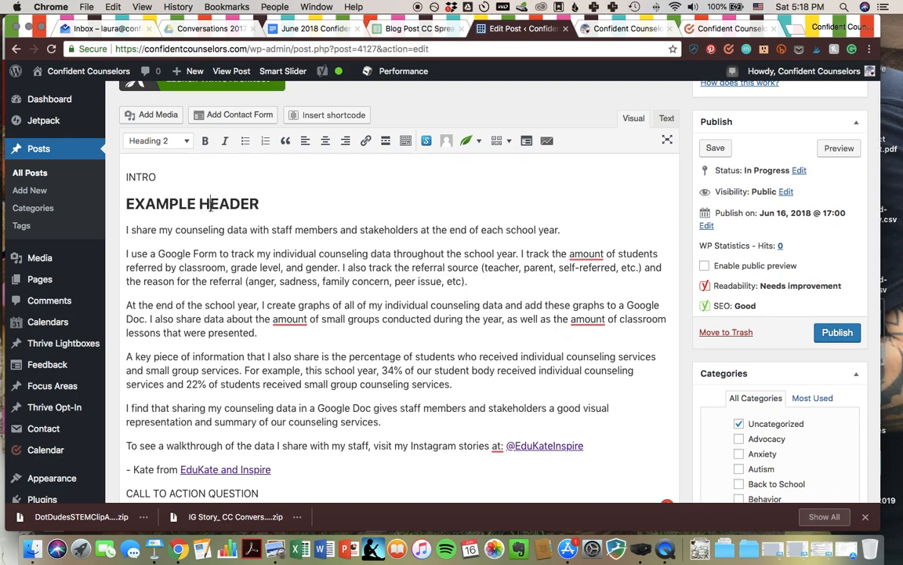
double_click(144, 230)
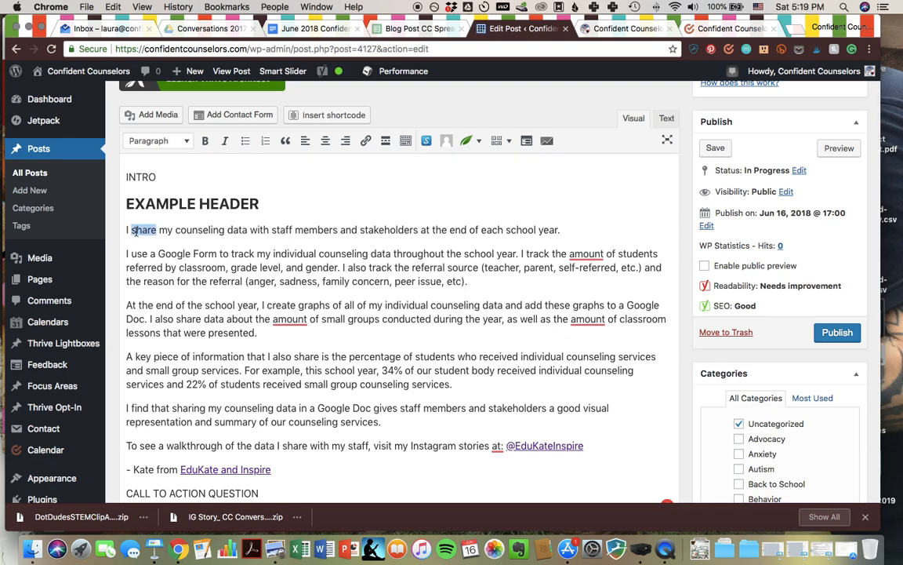
click(205, 141)
click(206, 141)
- Mark the "Use Headers" task as done in the Good Writer Checkify list and return to the post text
scroll(165, 225, down, 15)
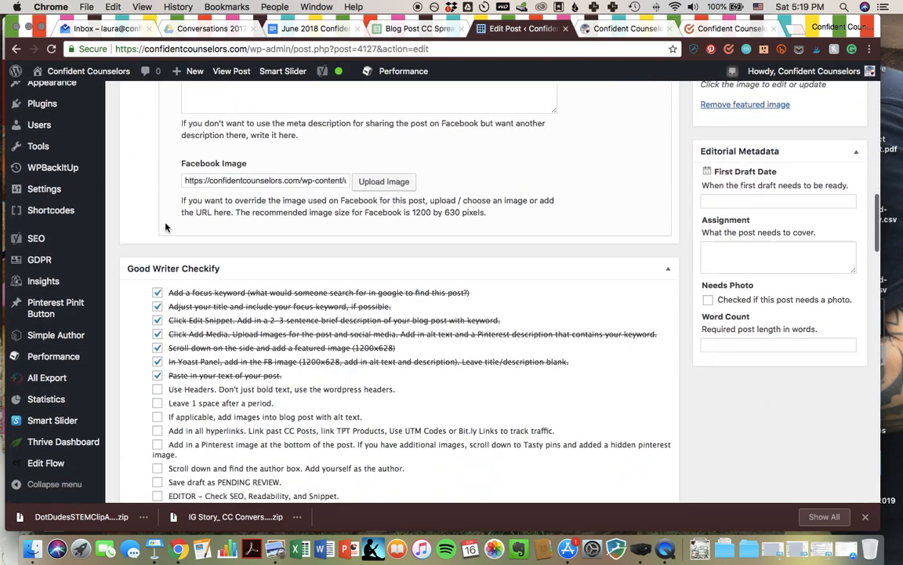
scroll(165, 227, down, 2)
click(158, 301)
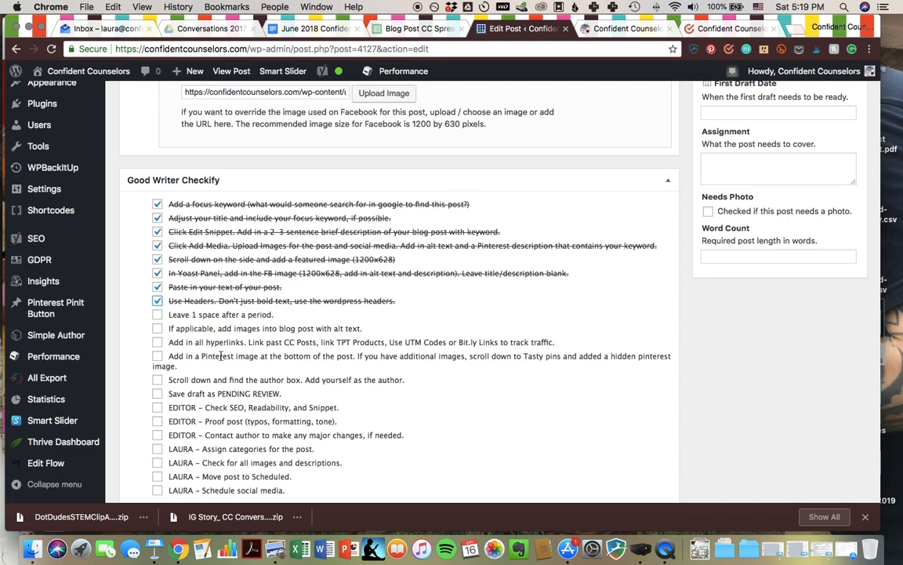
scroll(192, 317, up, 15)
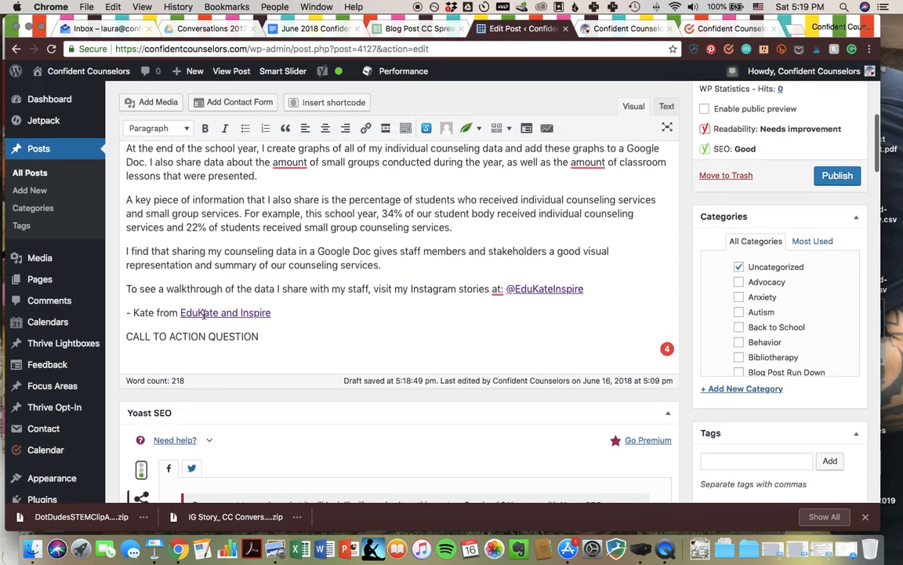
- Review the post text and mark the "Leave 1 space after a period" task as done in the Good Writer Checkify list
scroll(204, 313, up, 1)
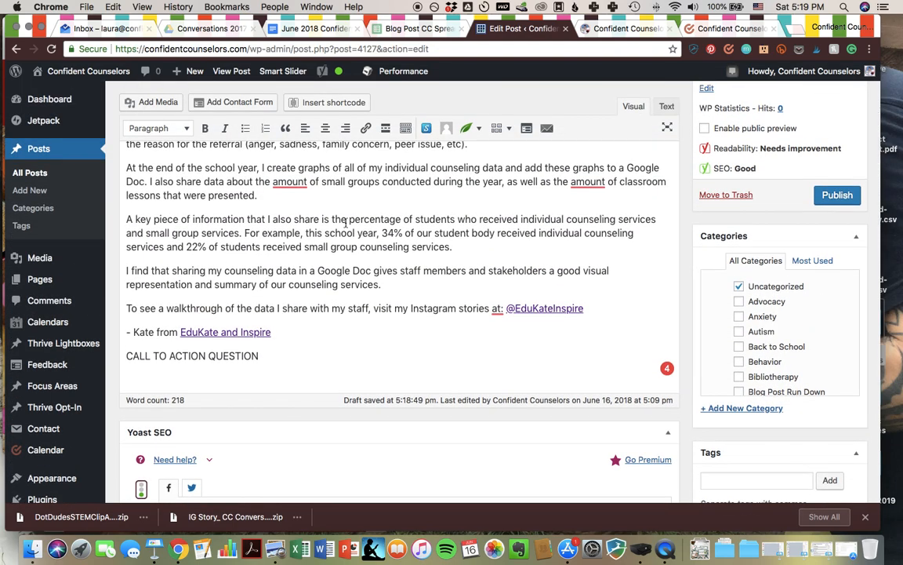
scroll(299, 260, up, 2)
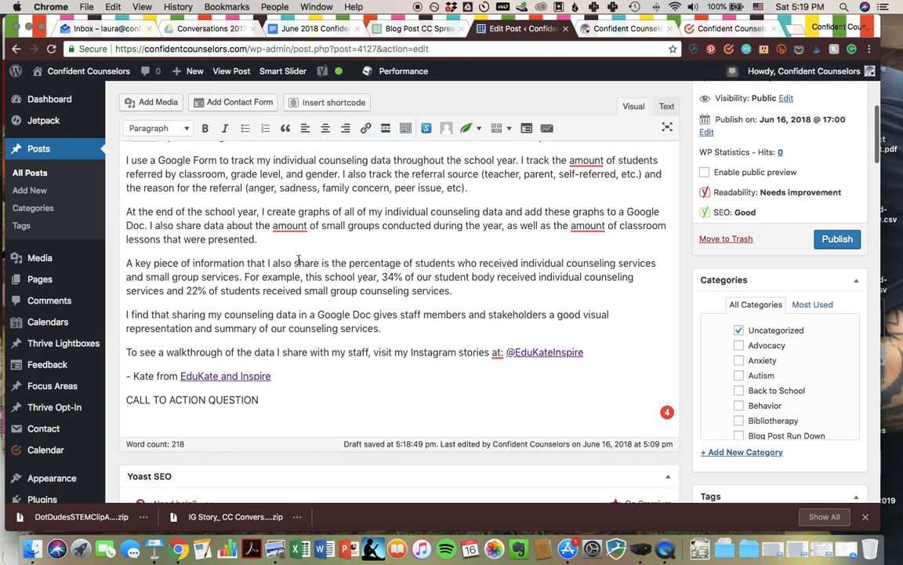
scroll(299, 260, up, 1)
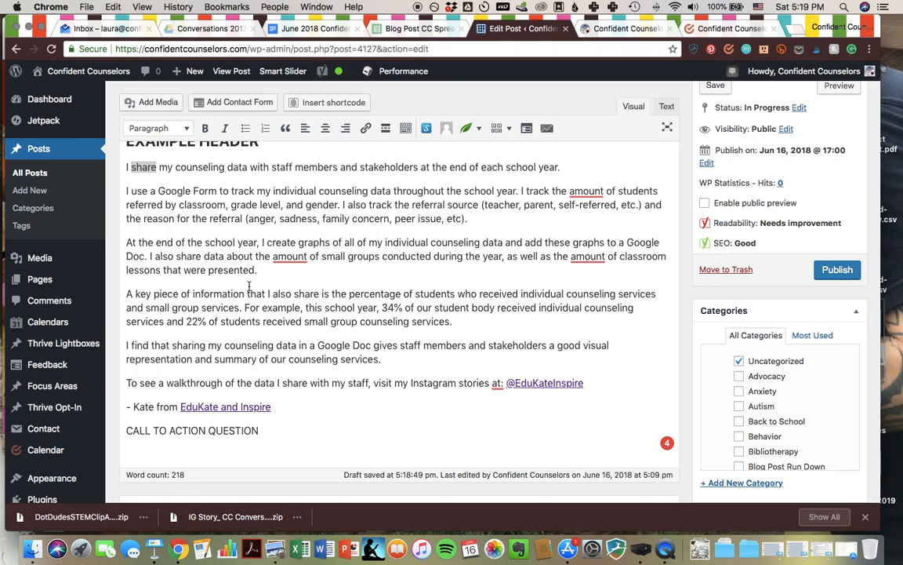
scroll(250, 286, down, 15)
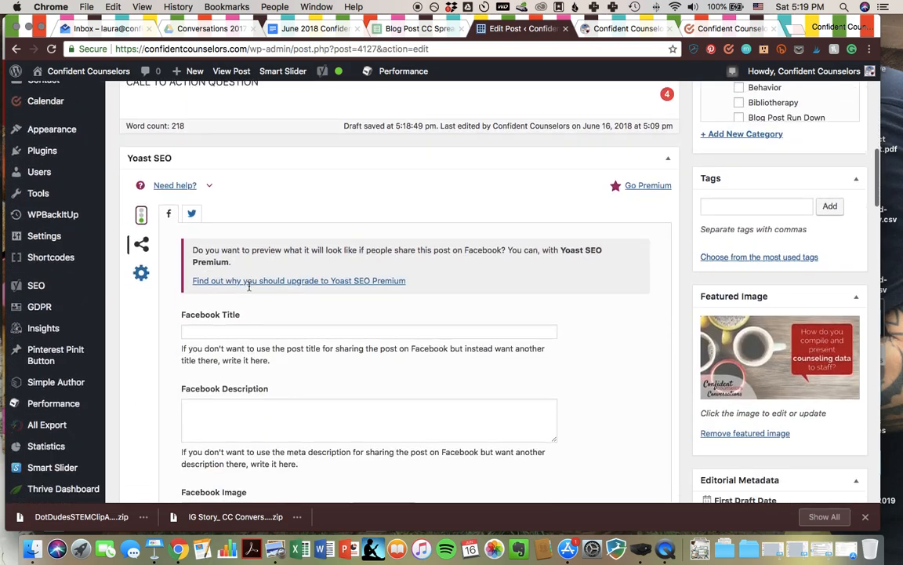
scroll(250, 290, down, 5)
click(157, 317)
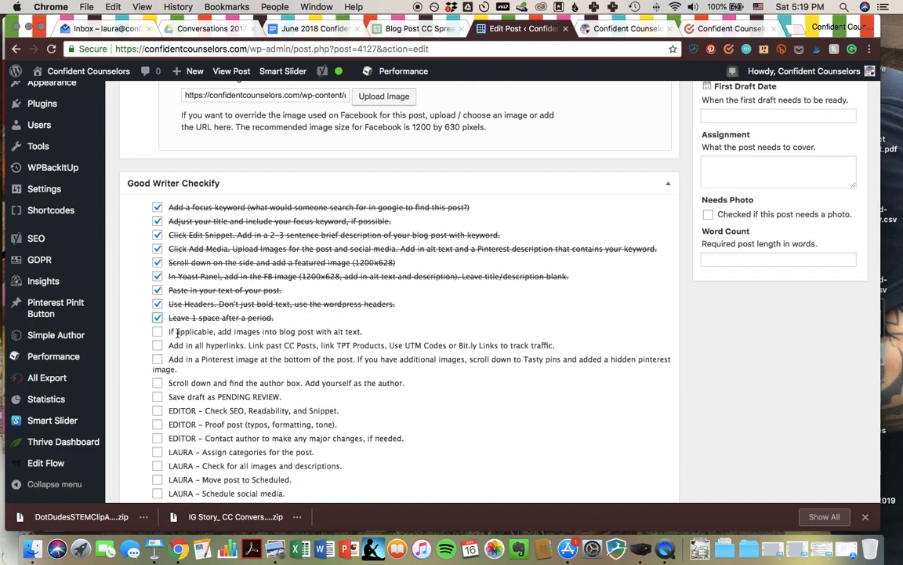
- Try inserting the "Middle School Transition academics" image 3-1.jpg below the paragraph about year-end graphs, and delete it from the post again
scroll(219, 333, up, 15)
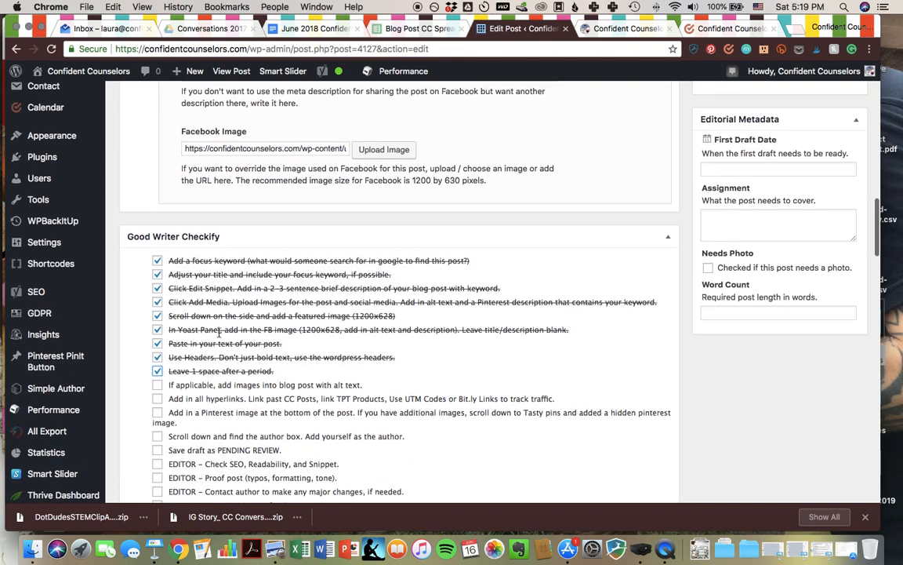
scroll(219, 333, down, 1)
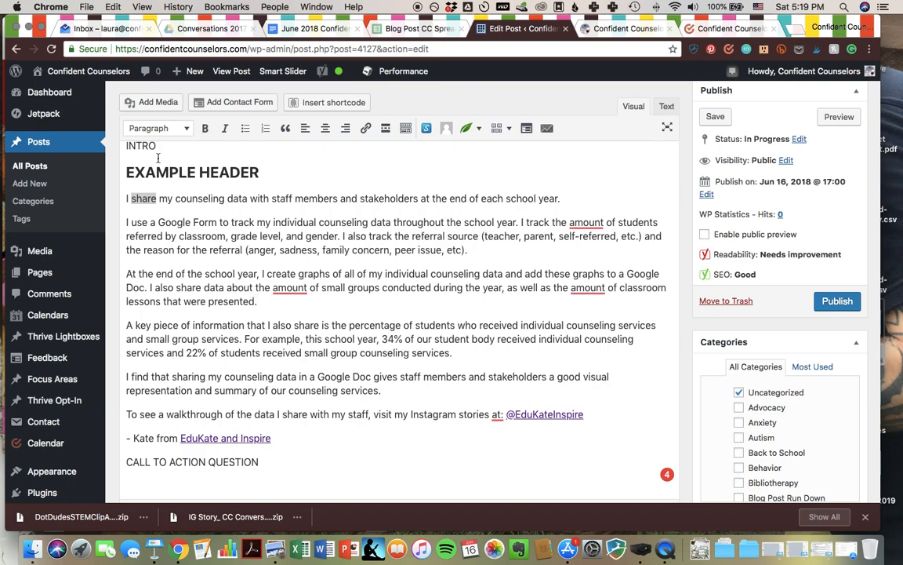
click(149, 102)
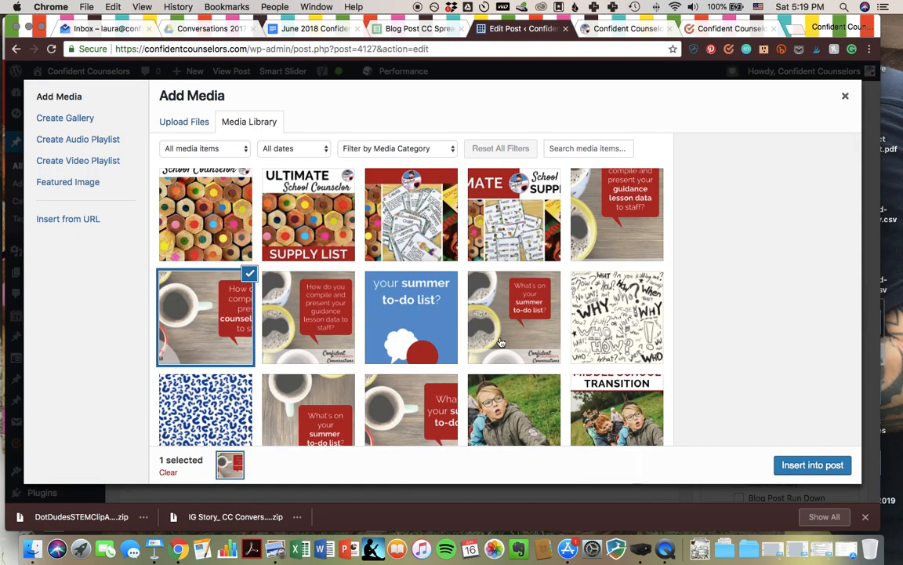
scroll(486, 330, down, 5)
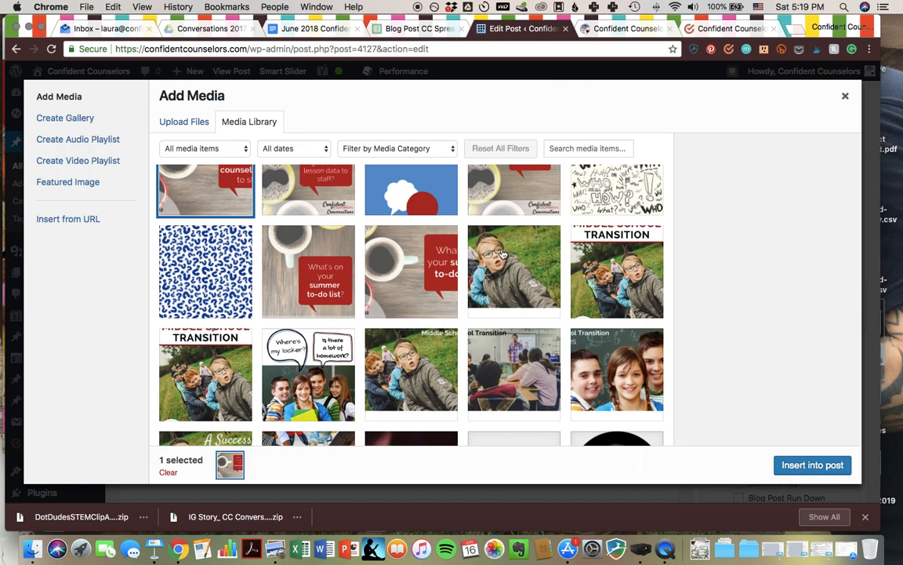
click(448, 336)
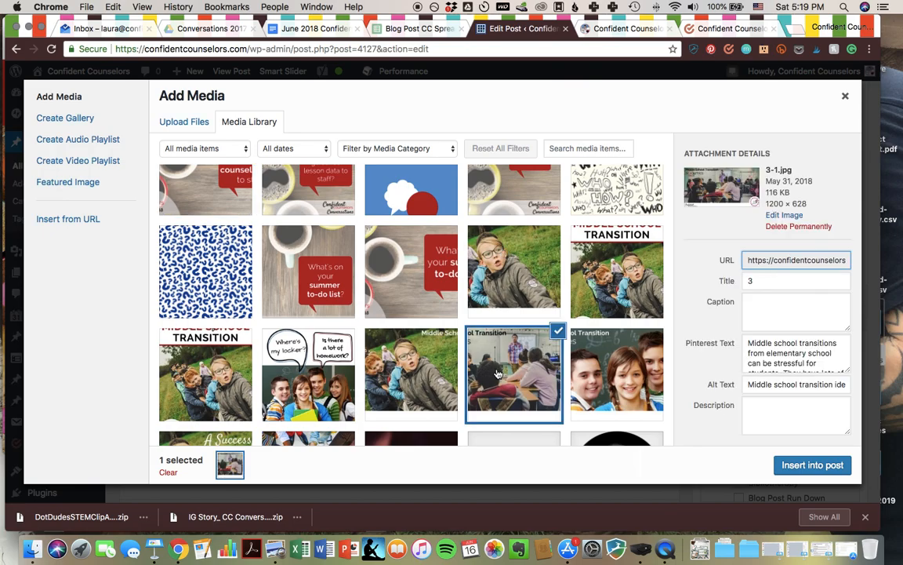
click(802, 469)
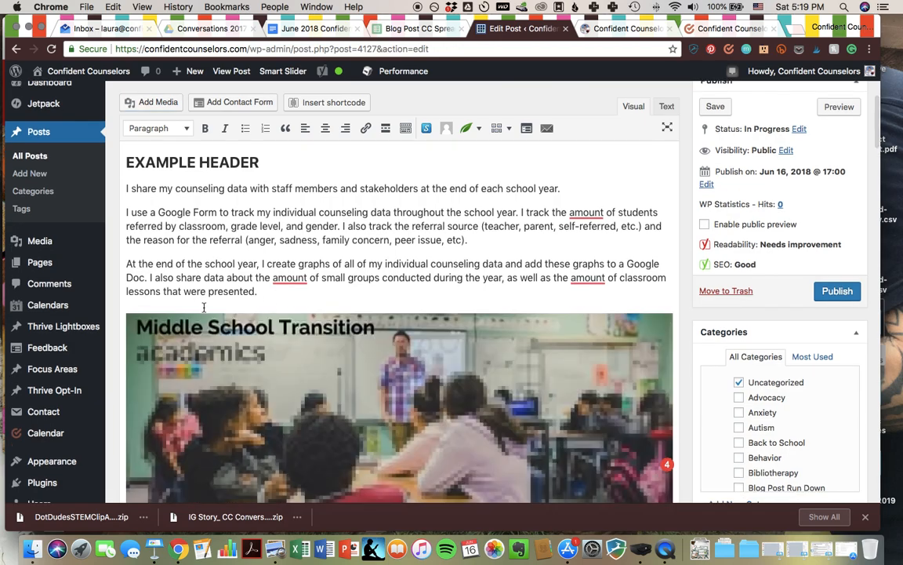
scroll(206, 288, down, 4)
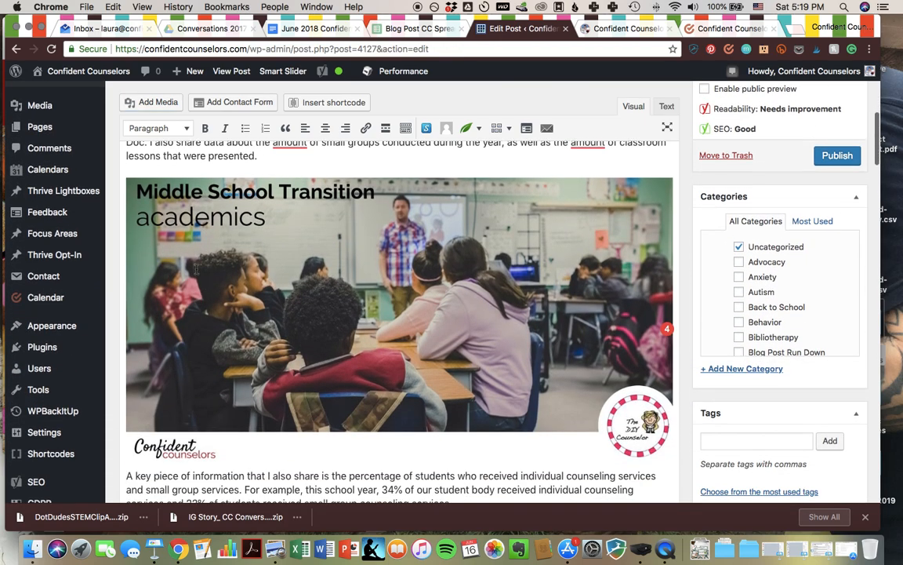
click(276, 266)
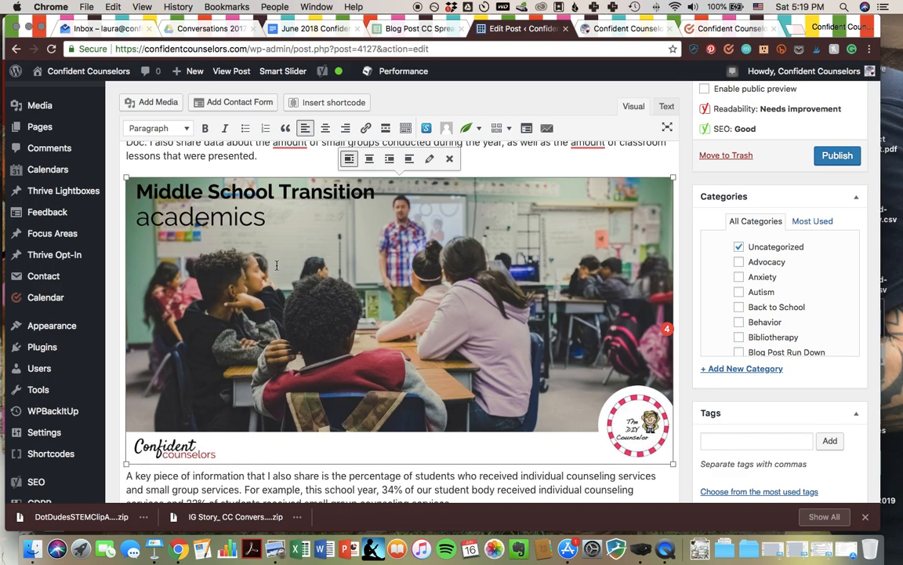
key(Delete)
- Mark the "If applicable, add images into blog post with alt text" task as done in the Good Writer Checkify list
scroll(276, 266, down, 10)
scroll(158, 341, down, 8)
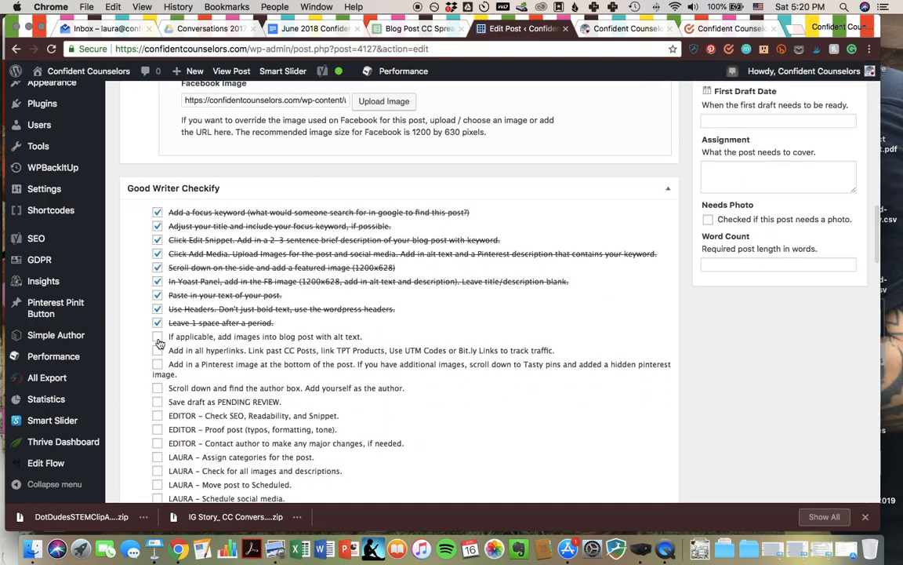
click(158, 337)
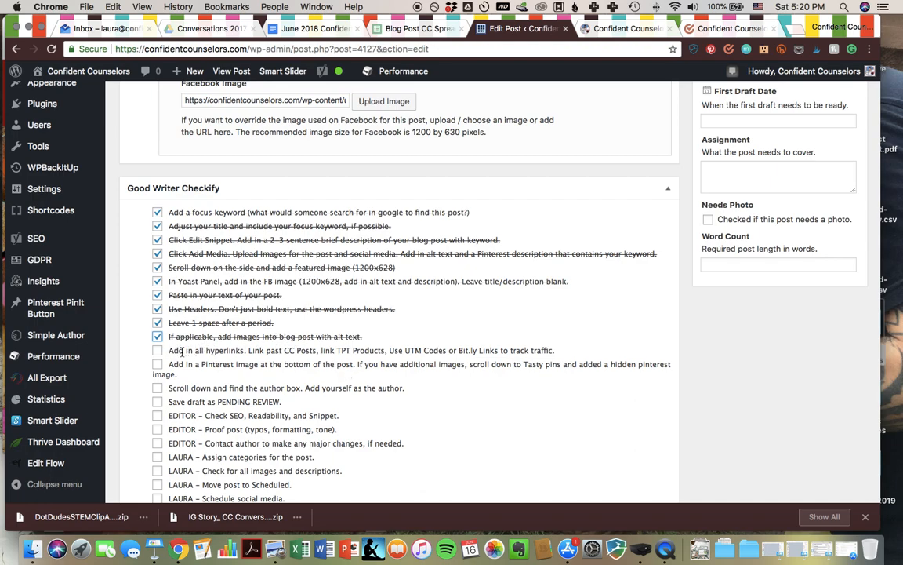
- Inspect the hyperlink address behind "EduKate and Inspire" in the post's sign-off line, and close the link editor
scroll(181, 361, up, 10)
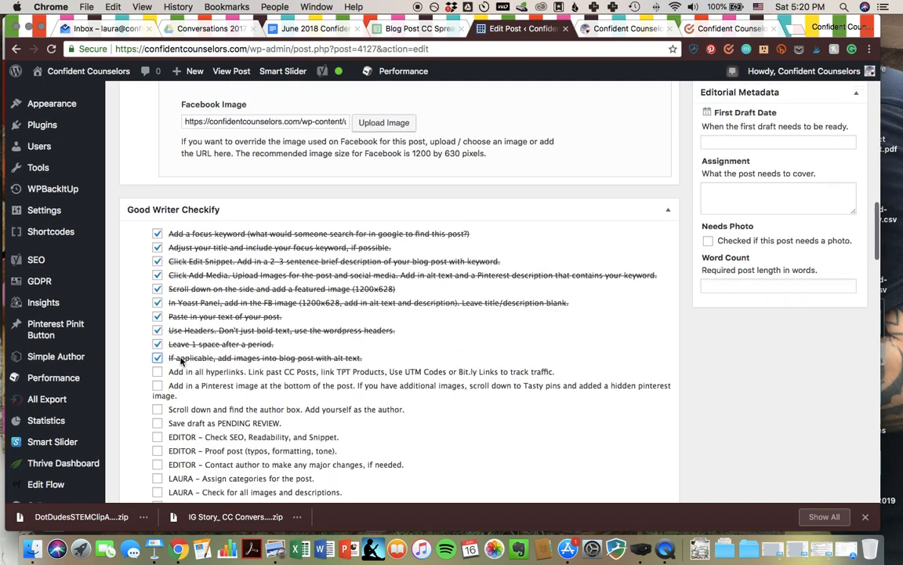
scroll(181, 361, up, 5)
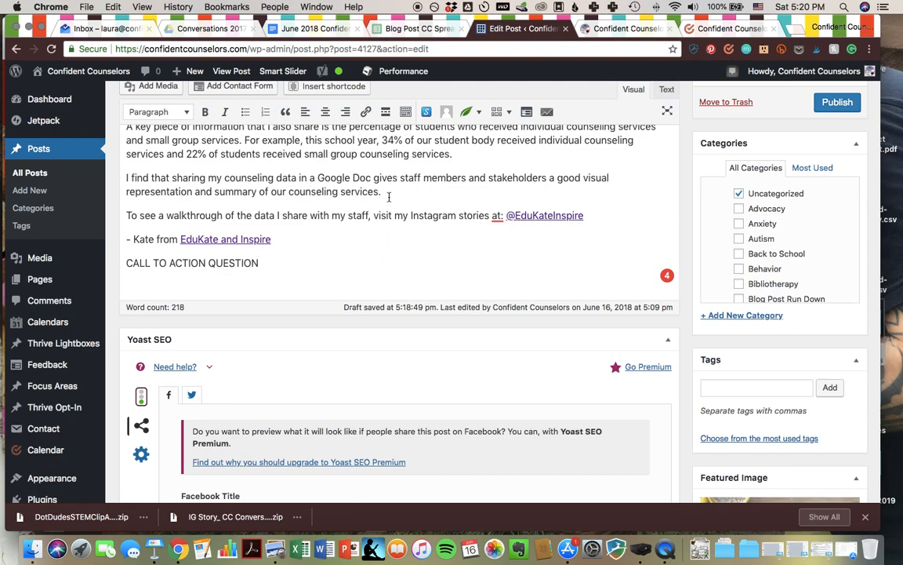
click(186, 240)
click(300, 195)
click(221, 242)
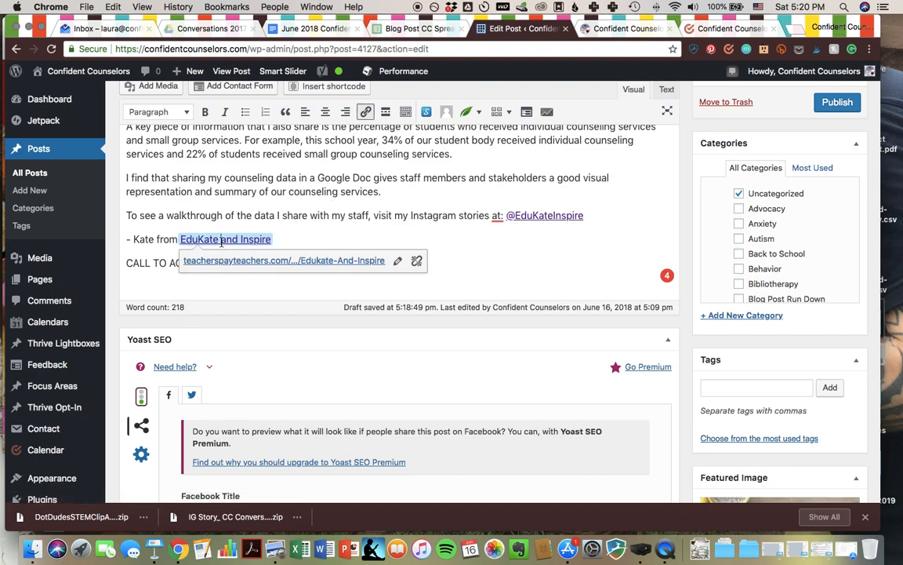
click(398, 263)
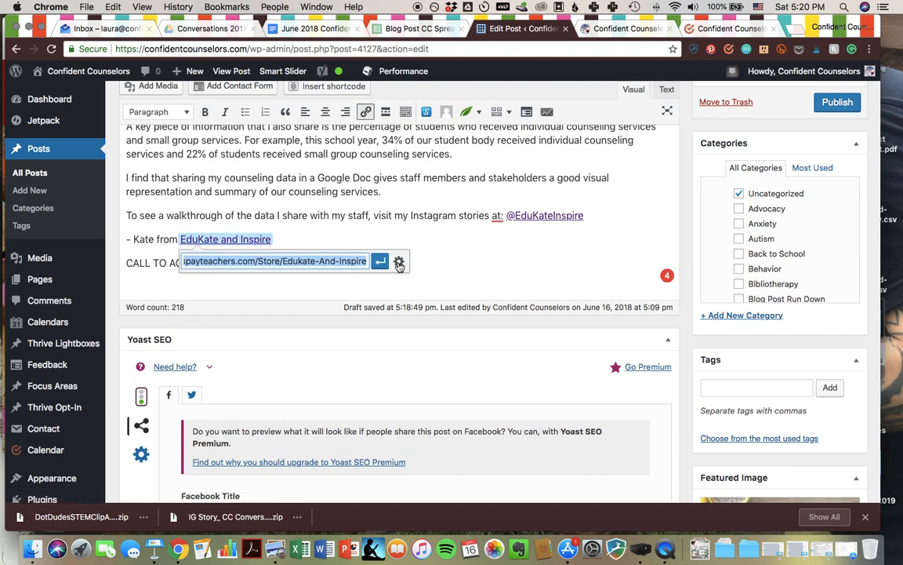
click(332, 261)
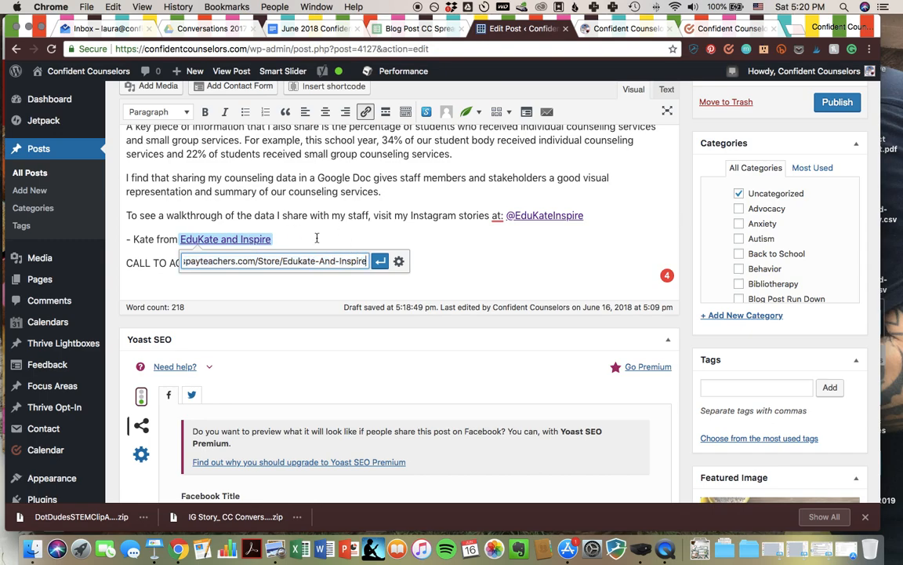
click(379, 261)
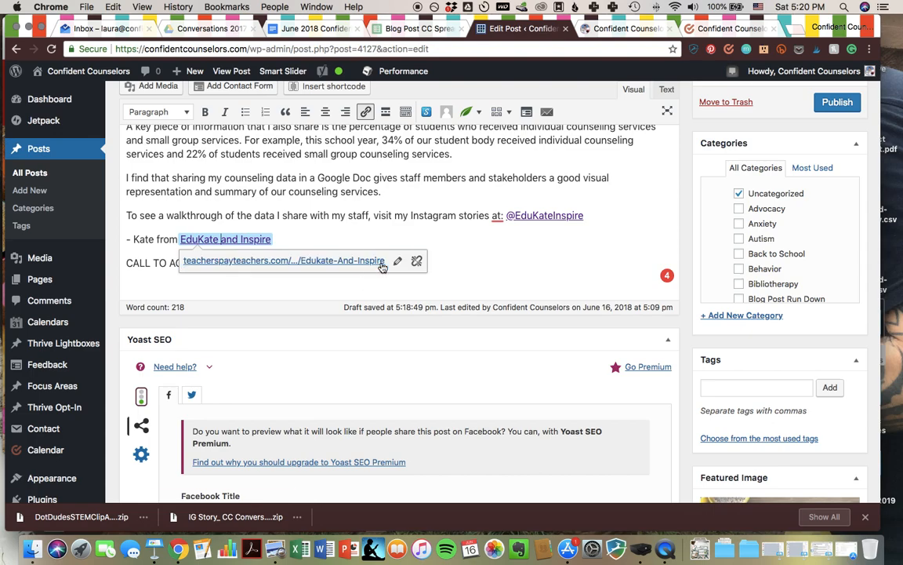
click(346, 208)
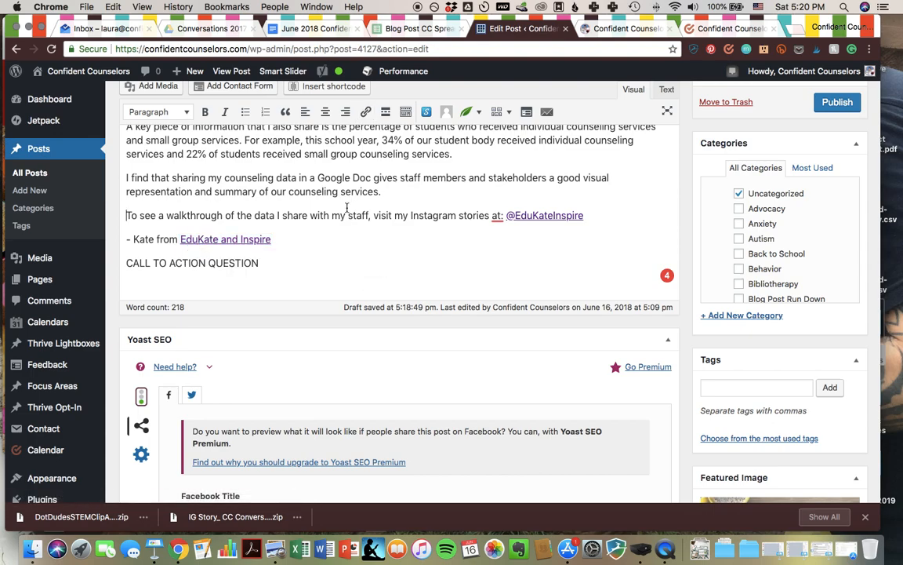
- Add a blank line below CALL TO ACTION QUESTION at the end of the post body
scroll(347, 208, down, 5)
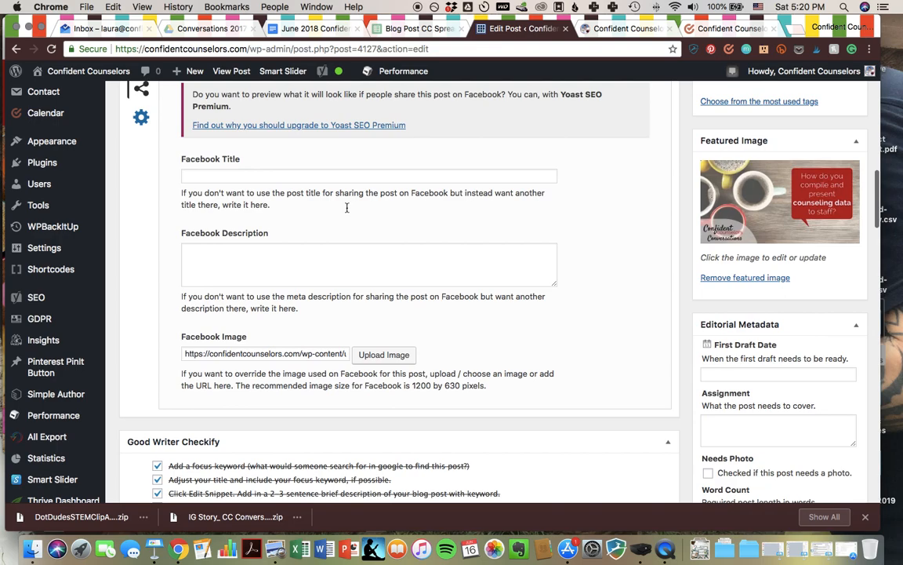
scroll(346, 208, down, 6)
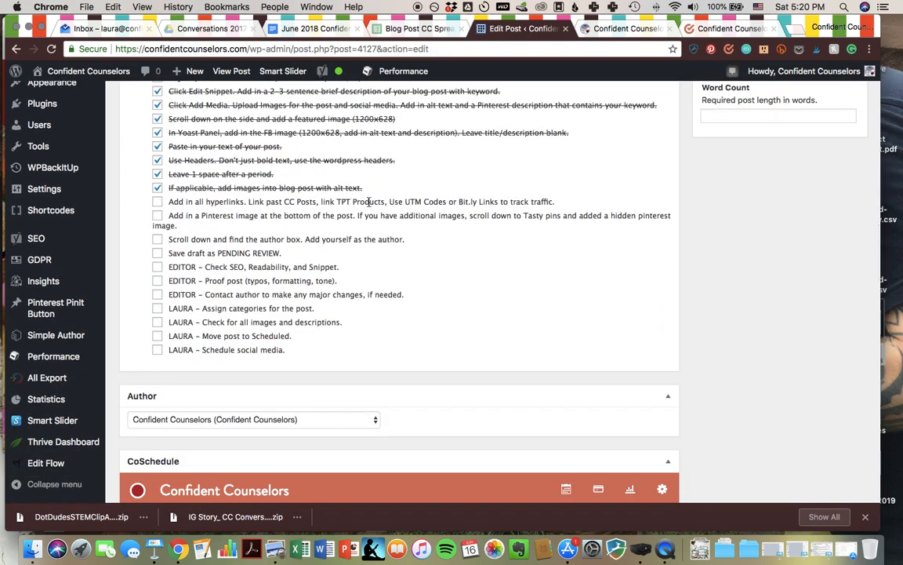
scroll(437, 221, up, 7)
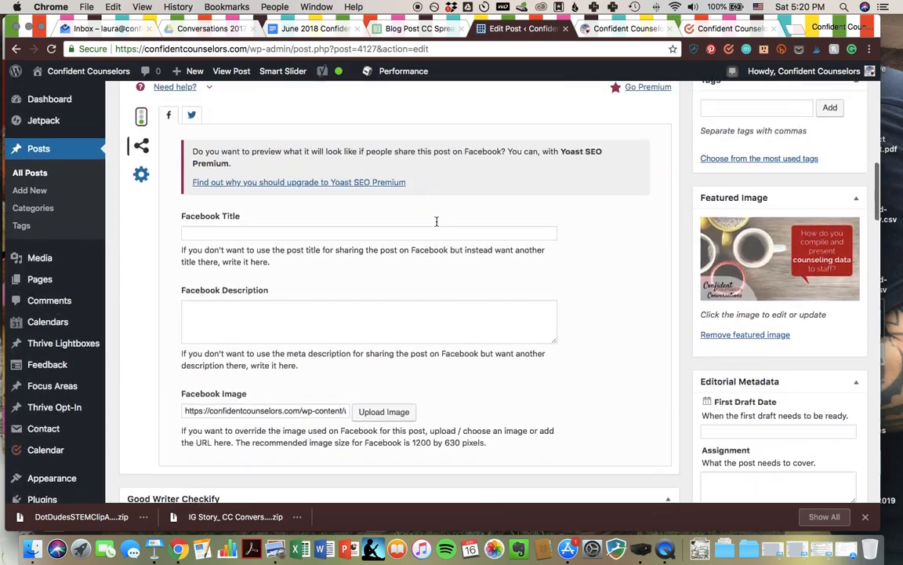
scroll(436, 221, up, 4)
click(272, 269)
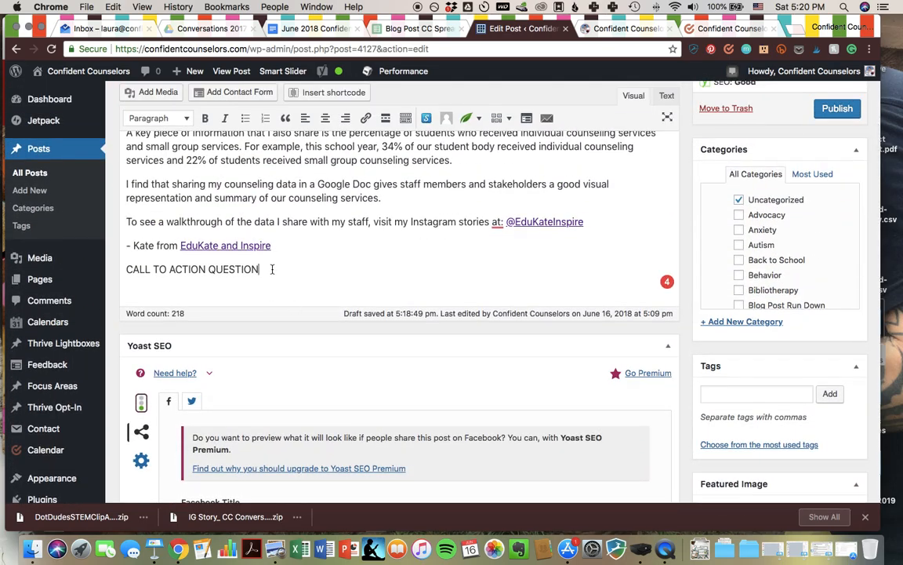
key(Return)
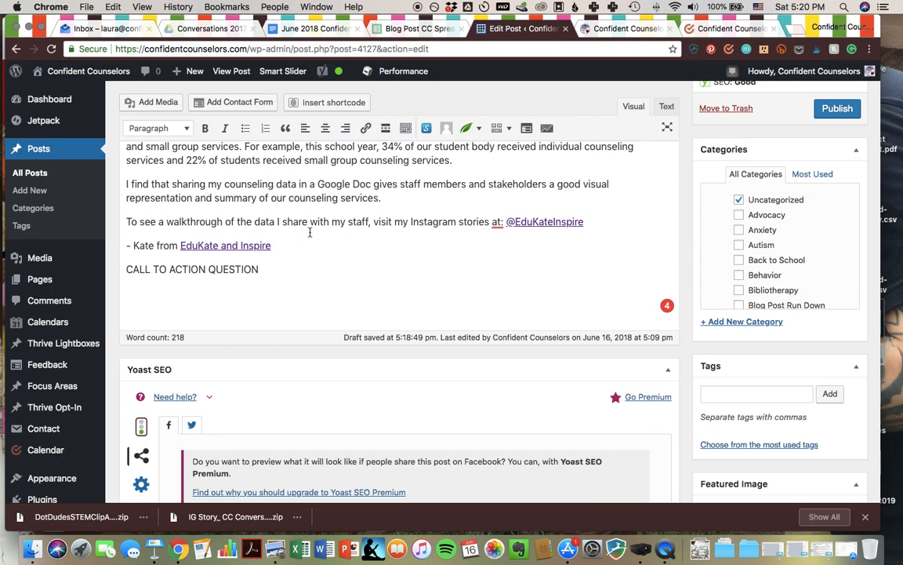
- Look over the post text and mark the "Add in all hyperlinks" task as done in the Good Writer Checkify list
scroll(312, 231, up, 5)
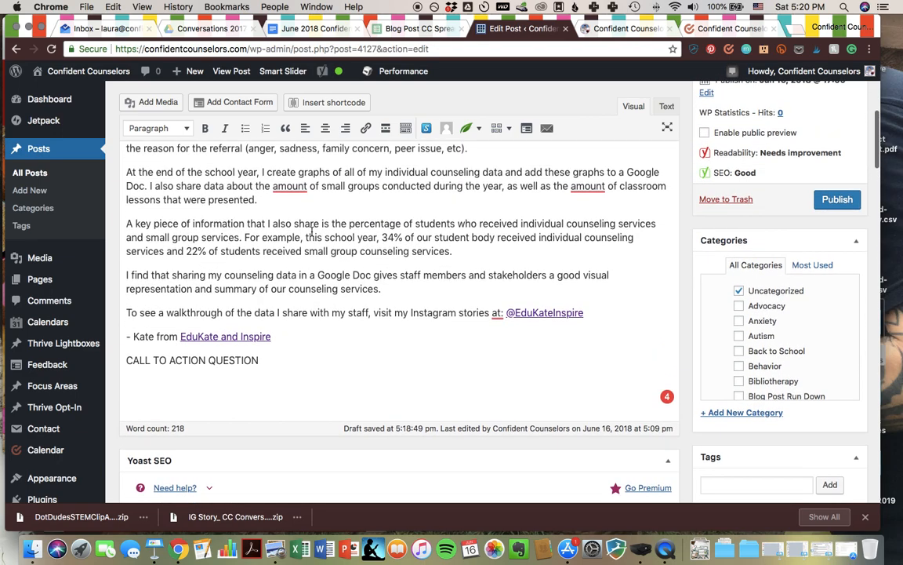
scroll(312, 231, down, 1)
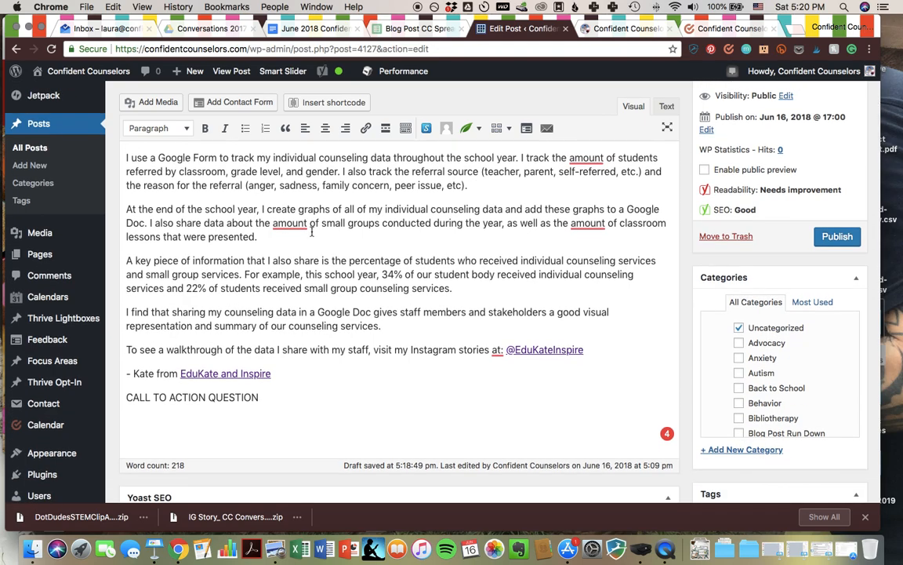
scroll(311, 231, down, 10)
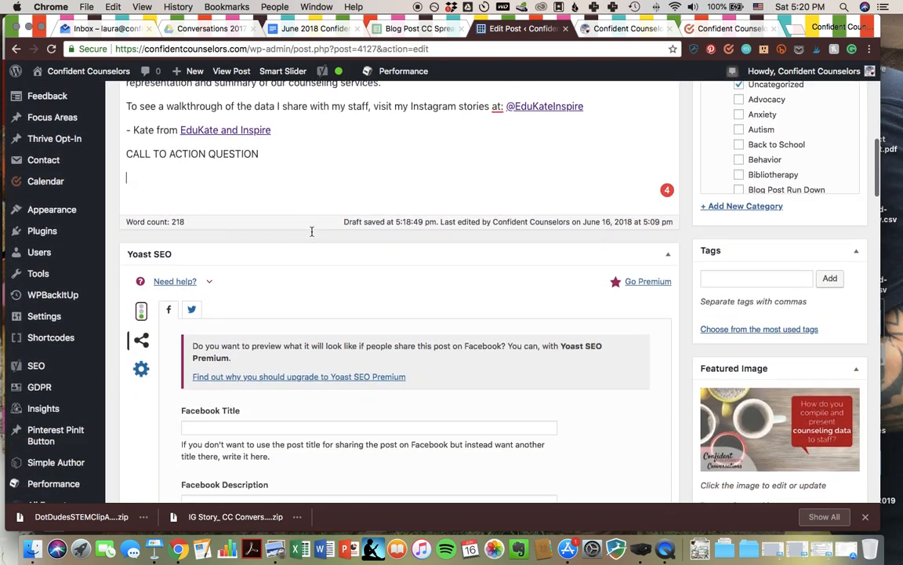
scroll(311, 233, down, 15)
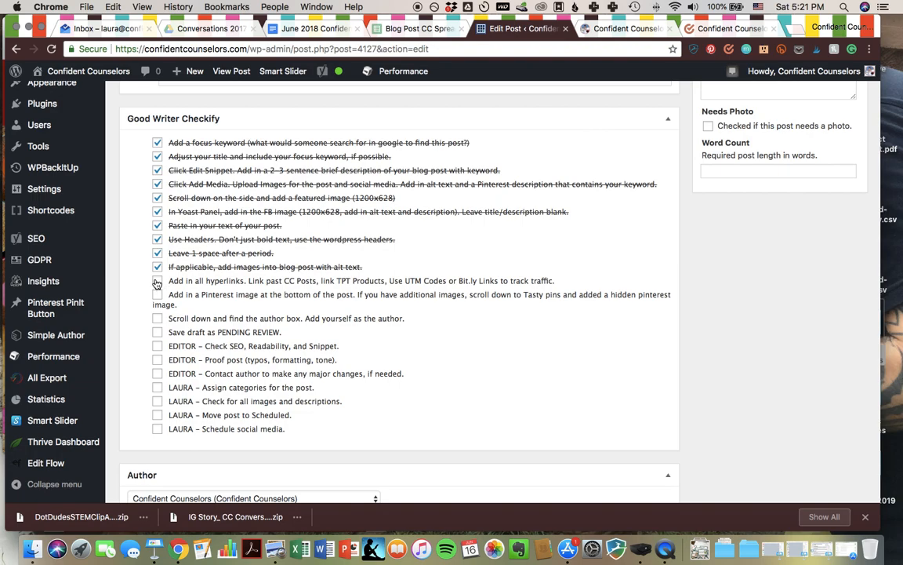
click(157, 281)
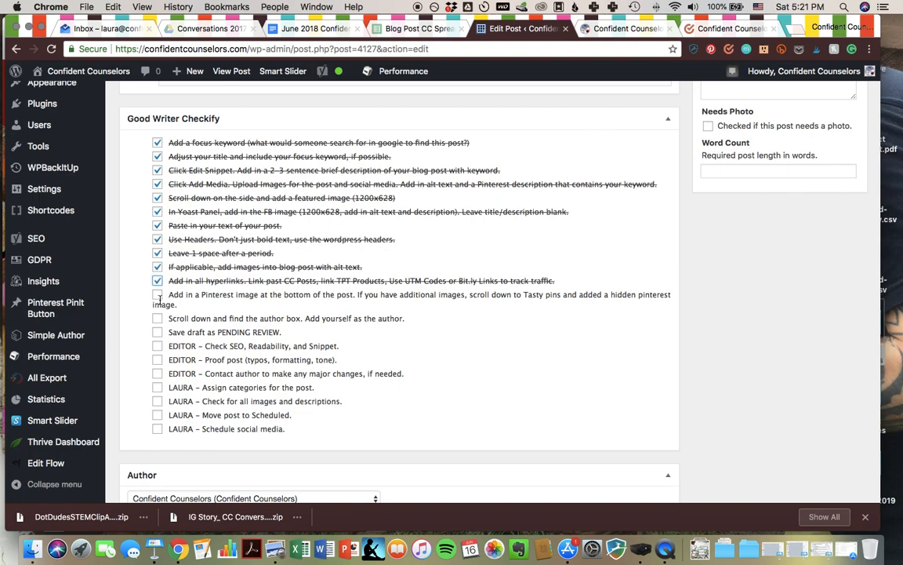
- Insert the 735 × 1102 guidance lesson data image 2-1.png from the media library below CALL TO ACTION QUESTION and center it
scroll(158, 298, up, 20)
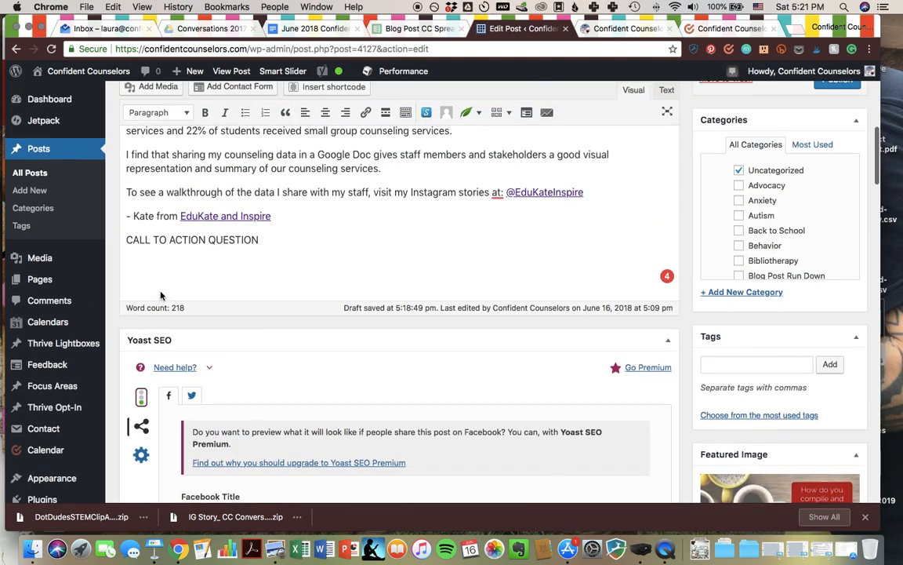
click(150, 86)
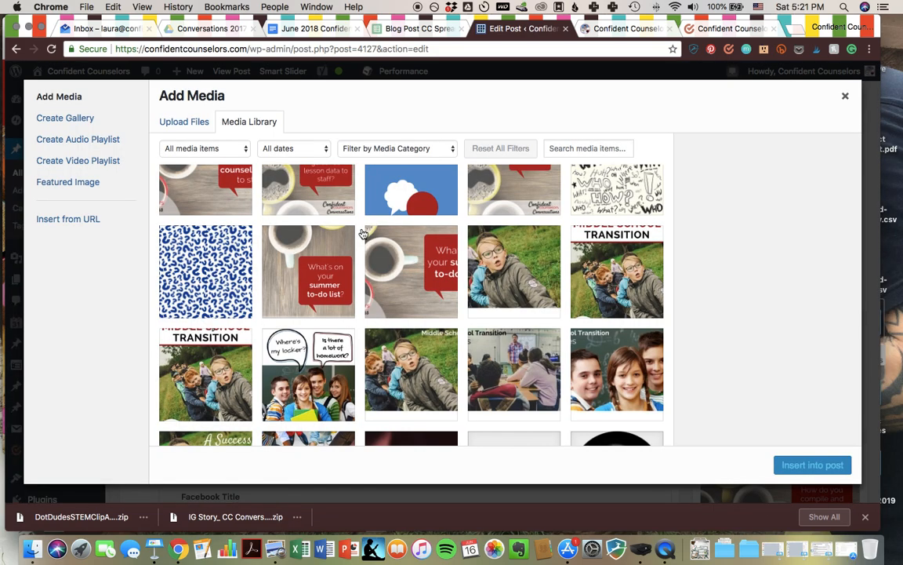
scroll(334, 262, up, 3)
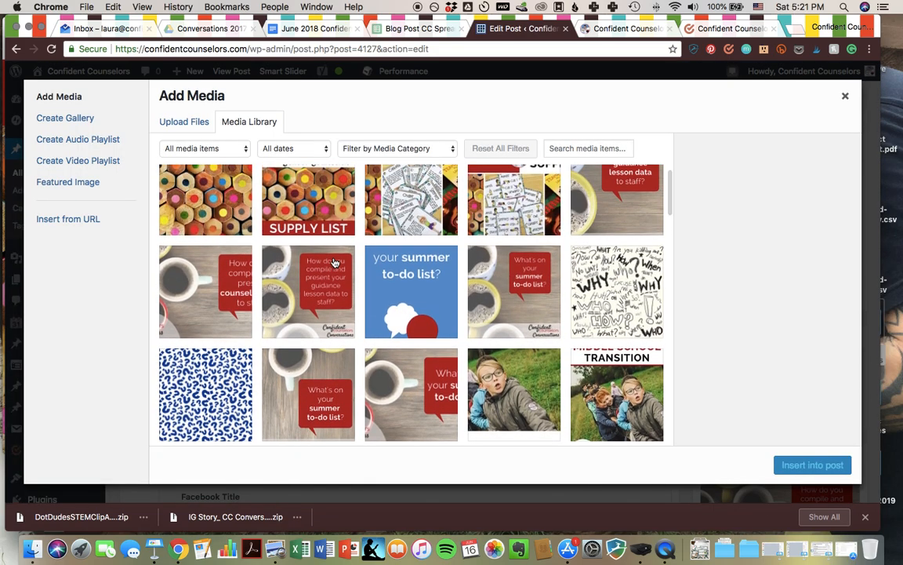
scroll(335, 262, up, 2)
click(579, 188)
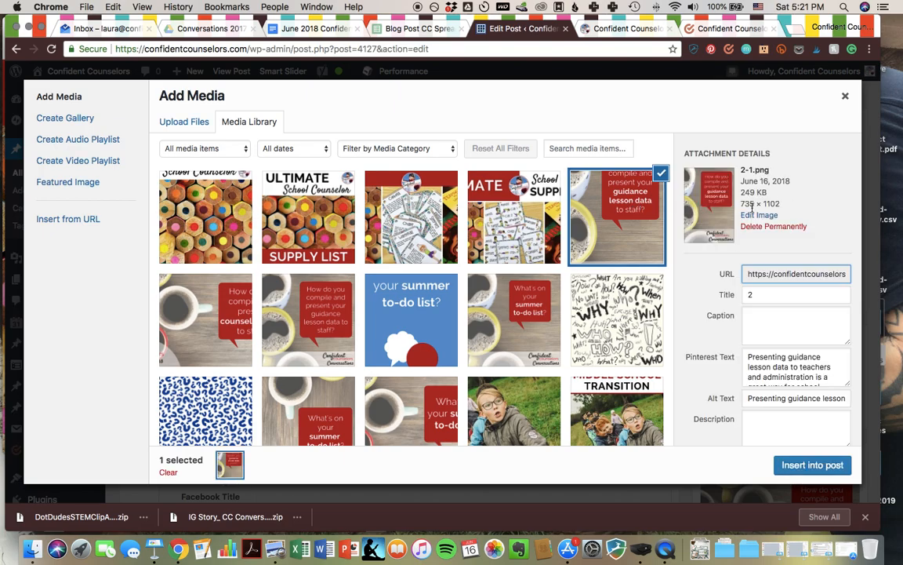
click(784, 462)
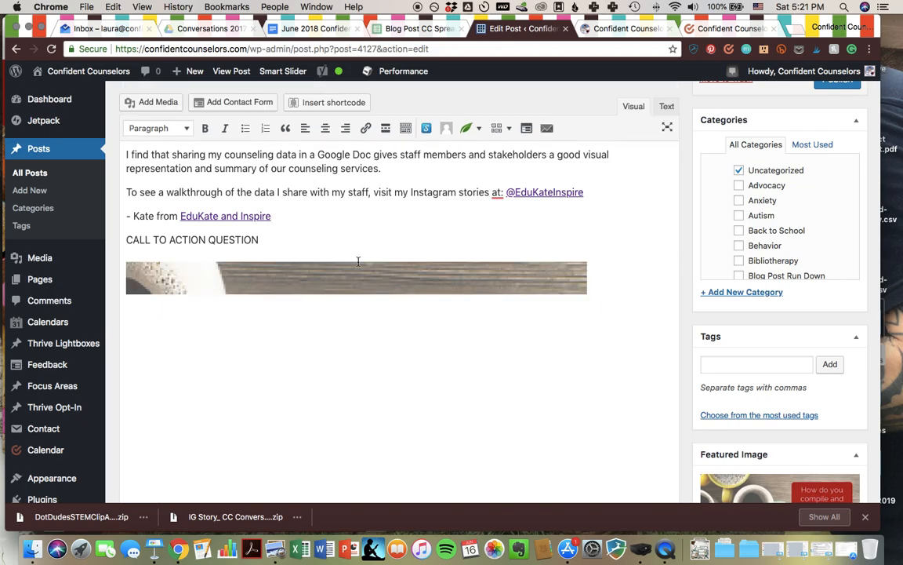
click(298, 267)
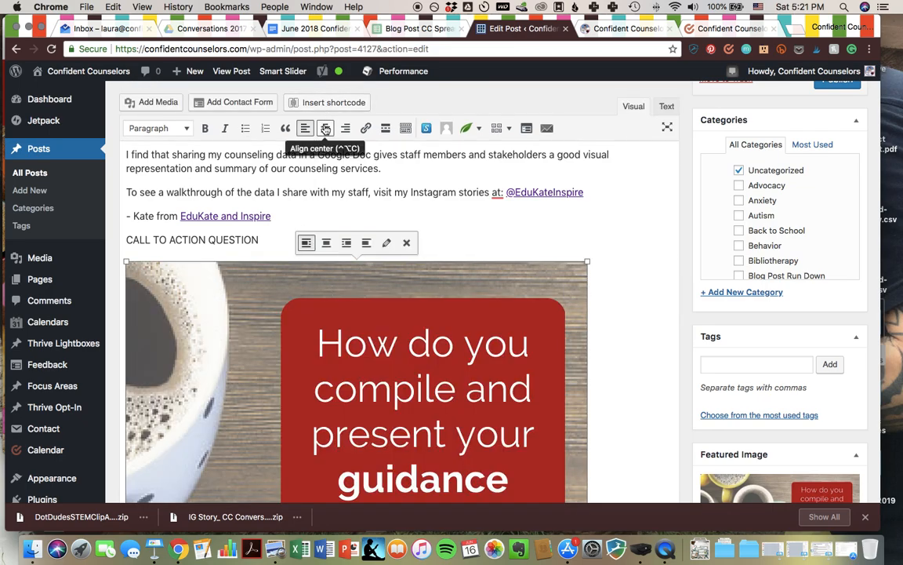
click(325, 243)
- Add 2-1.png from the media library as a Pinterest hidden image under Tasty Pins
scroll(553, 265, down, 4)
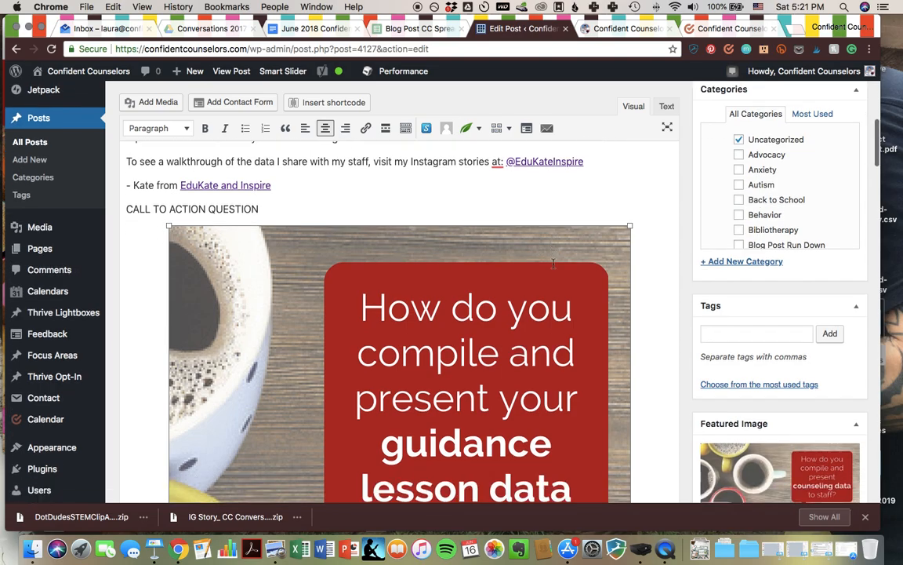
scroll(554, 265, down, 8)
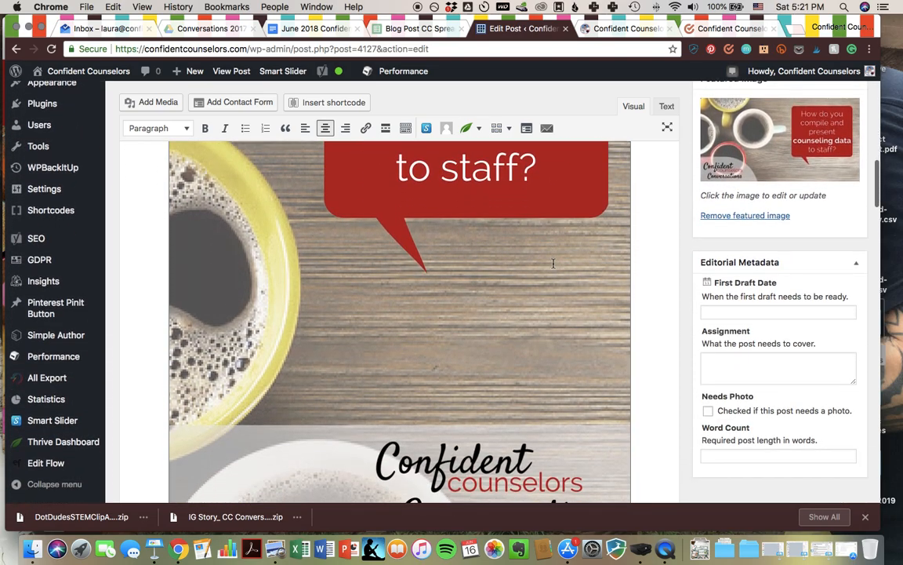
scroll(553, 263, down, 4)
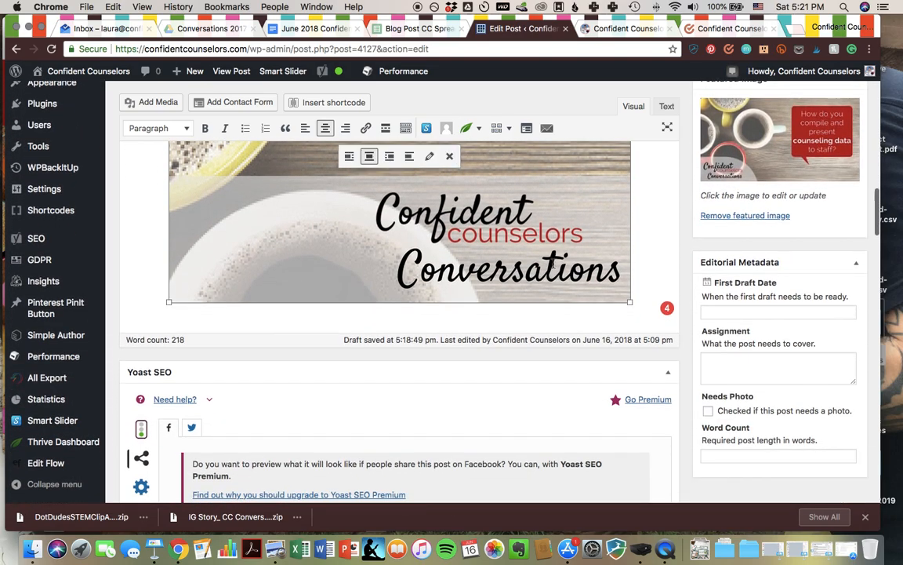
scroll(553, 266, down, 20)
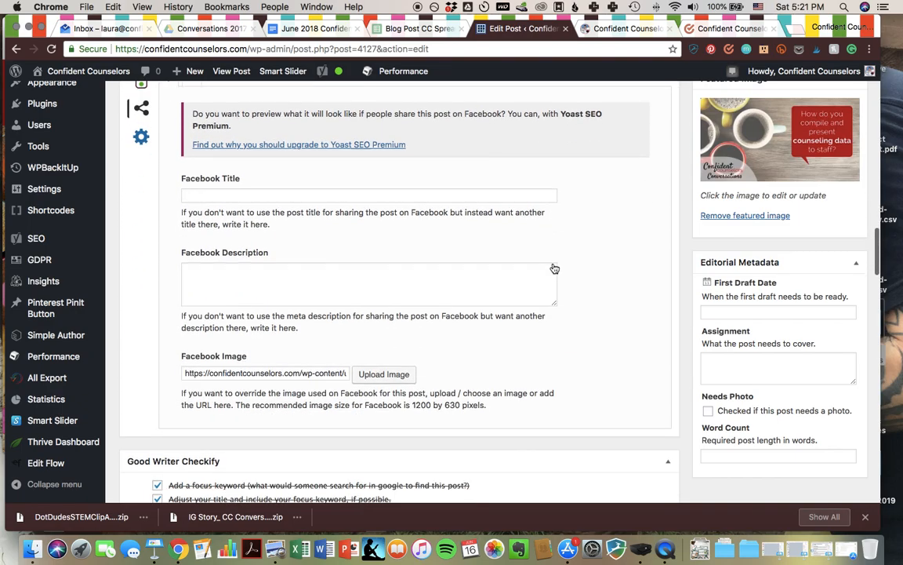
scroll(553, 267, down, 20)
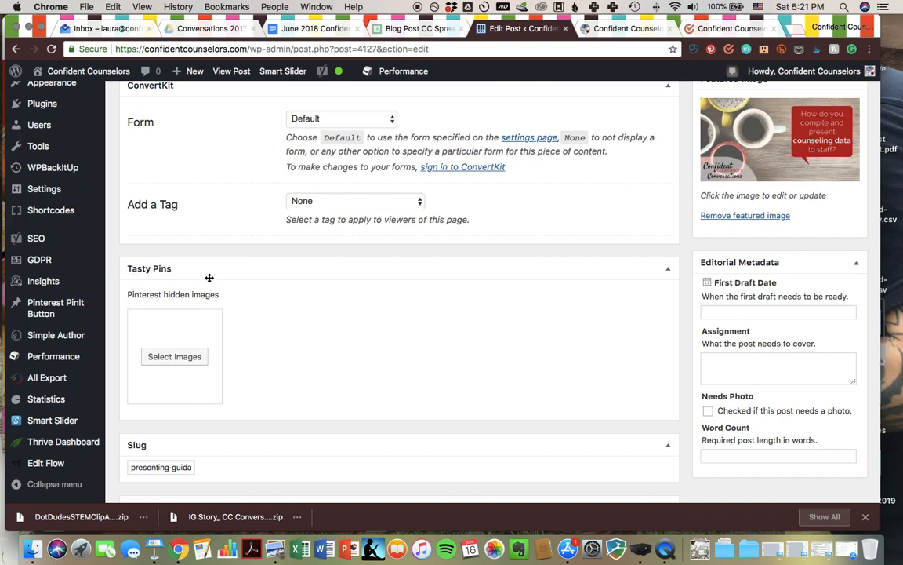
click(173, 356)
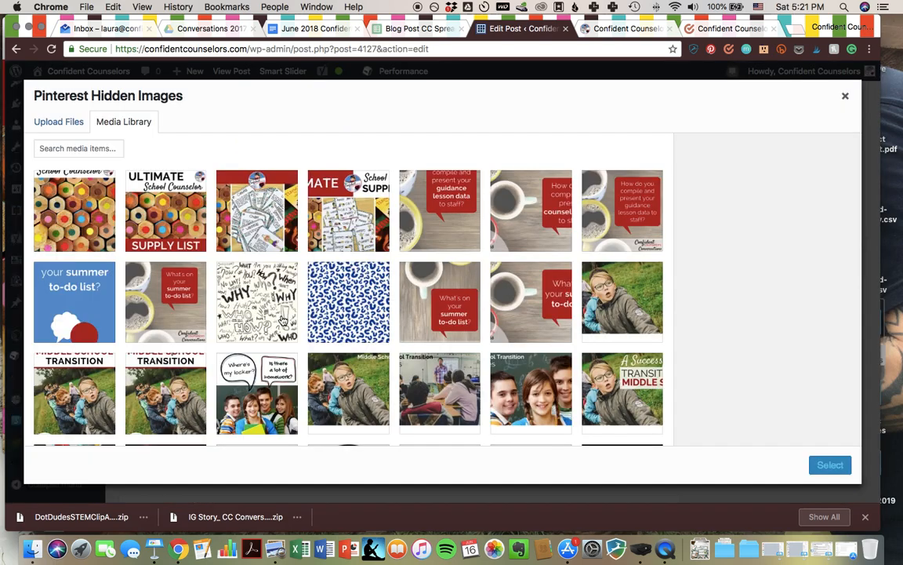
click(442, 217)
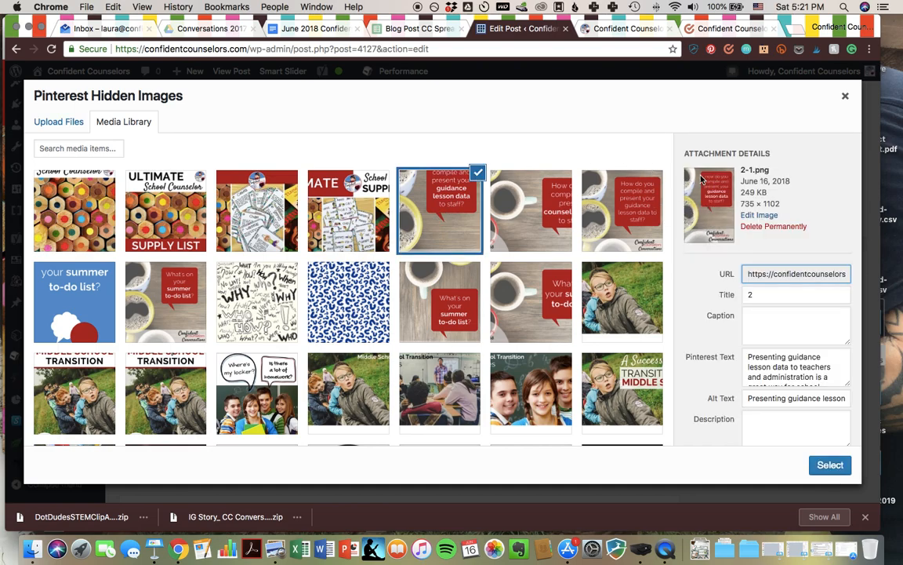
click(832, 463)
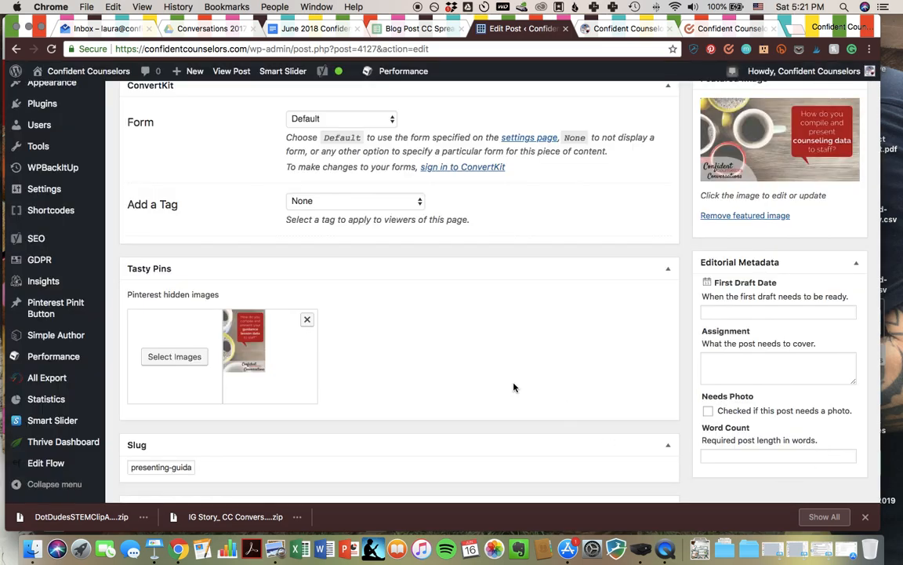
- Mark the "Add in a Pinterest image at the bottom of the post" task as done in the Good Writer Checkify list
scroll(513, 387, up, 10)
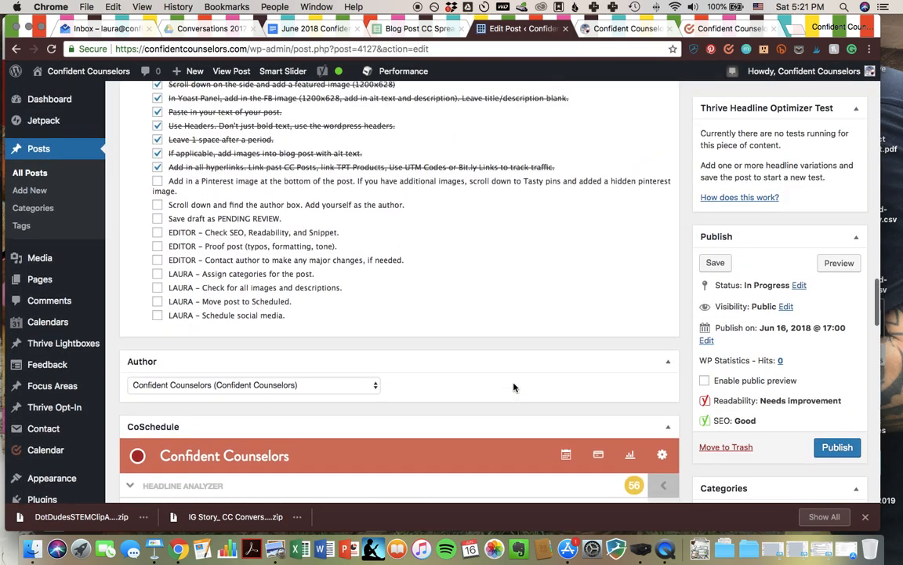
scroll(514, 386, up, 2)
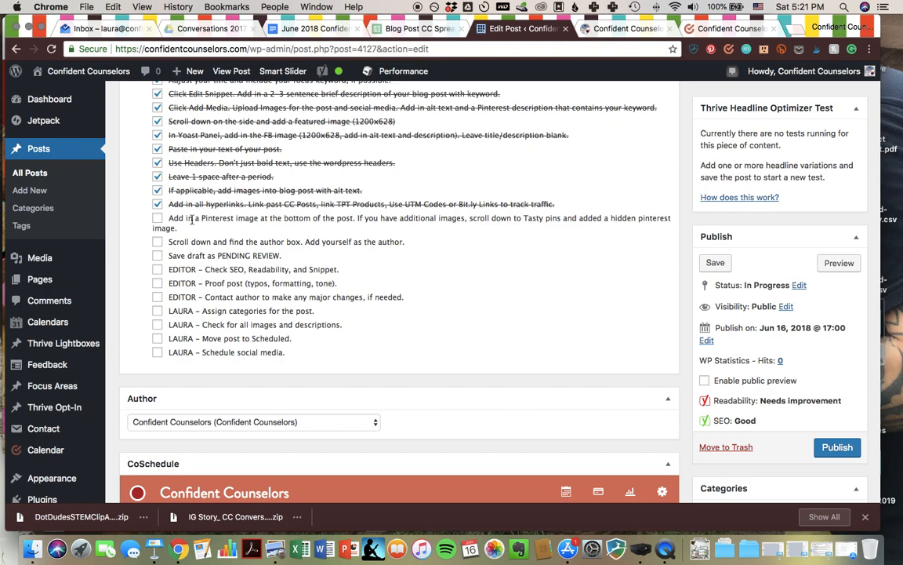
click(157, 218)
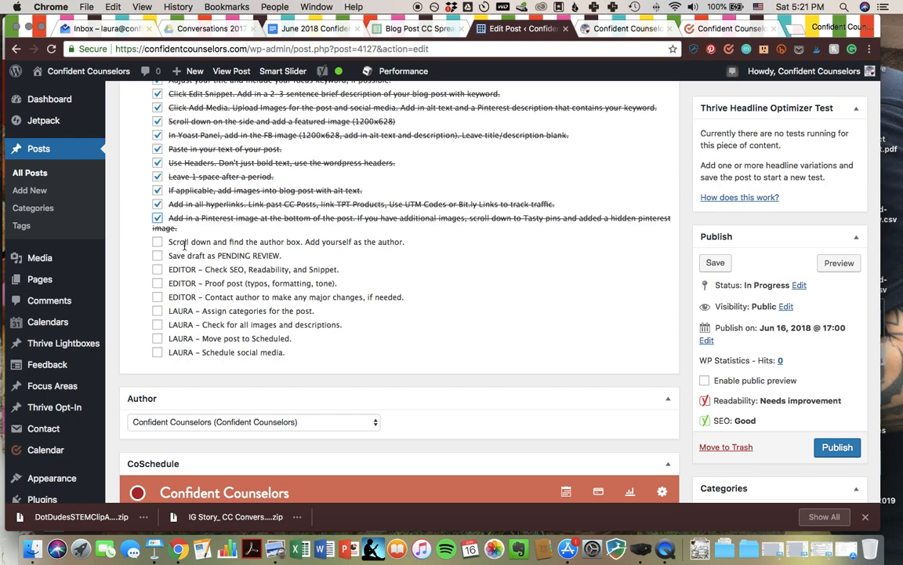
- Set the post's author to EduKate & Inspire and mark the author box task as done in the checklist
scroll(253, 328, down, 2)
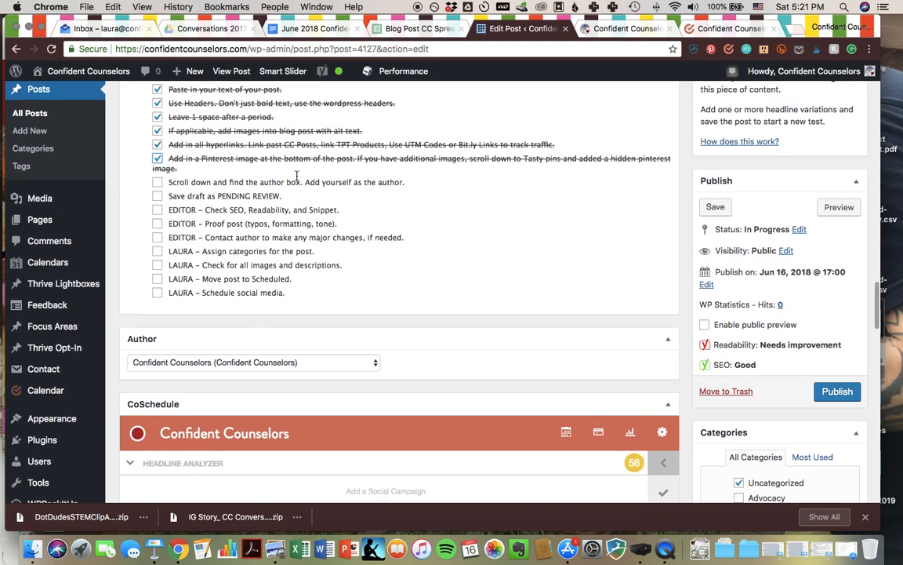
click(238, 366)
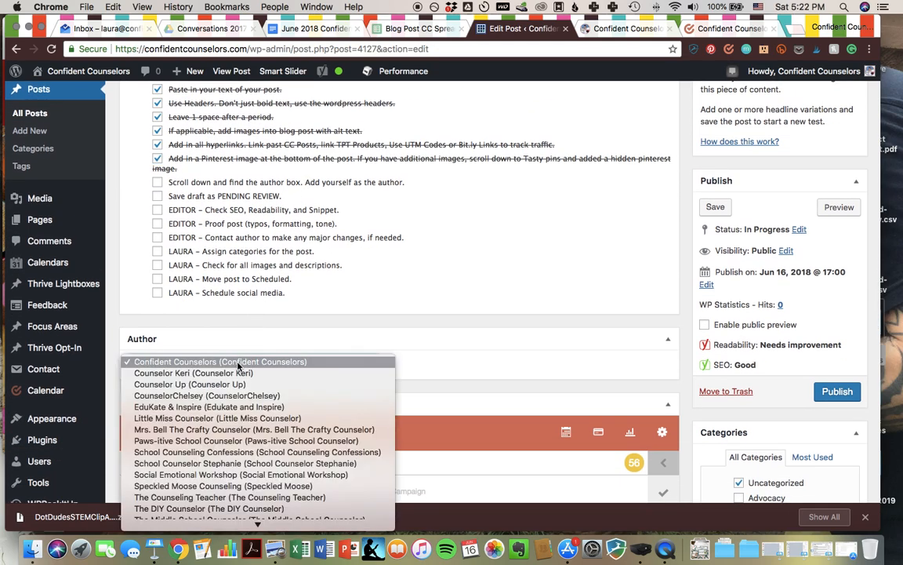
click(238, 407)
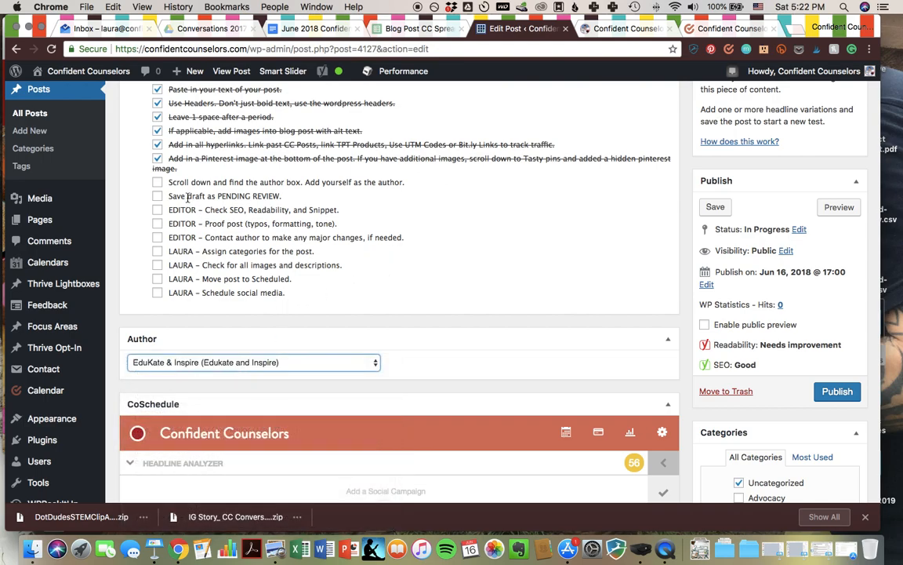
click(157, 181)
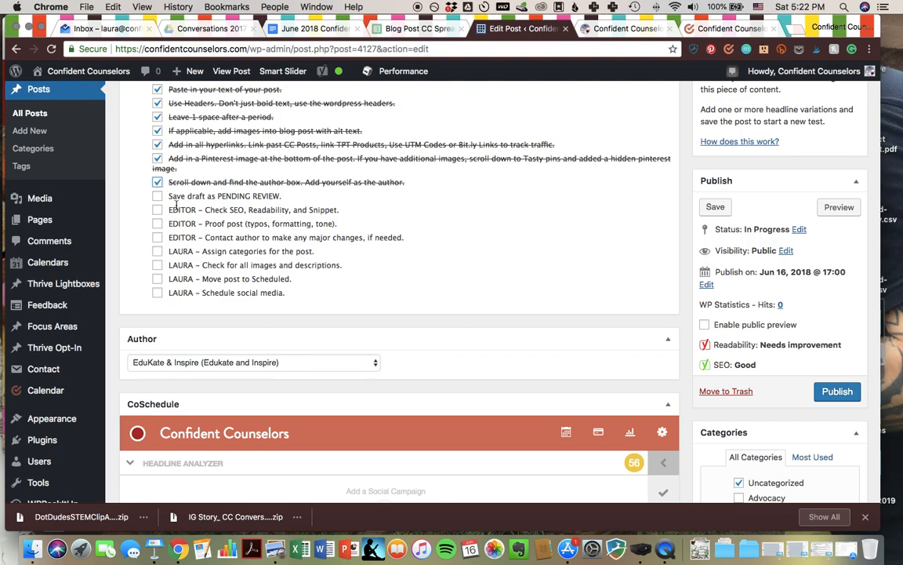
- Change the post status to Pending Review and save the post
scroll(593, 145, up, 5)
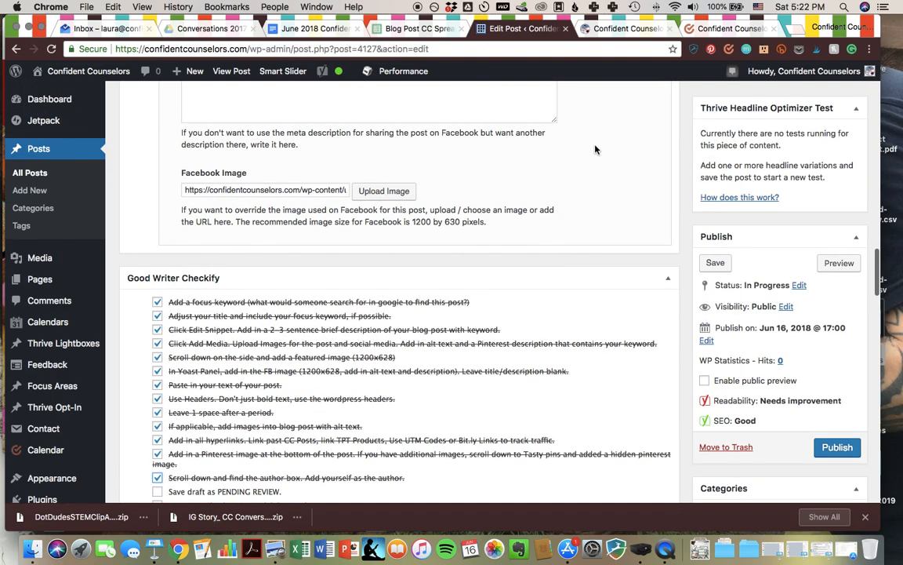
click(799, 285)
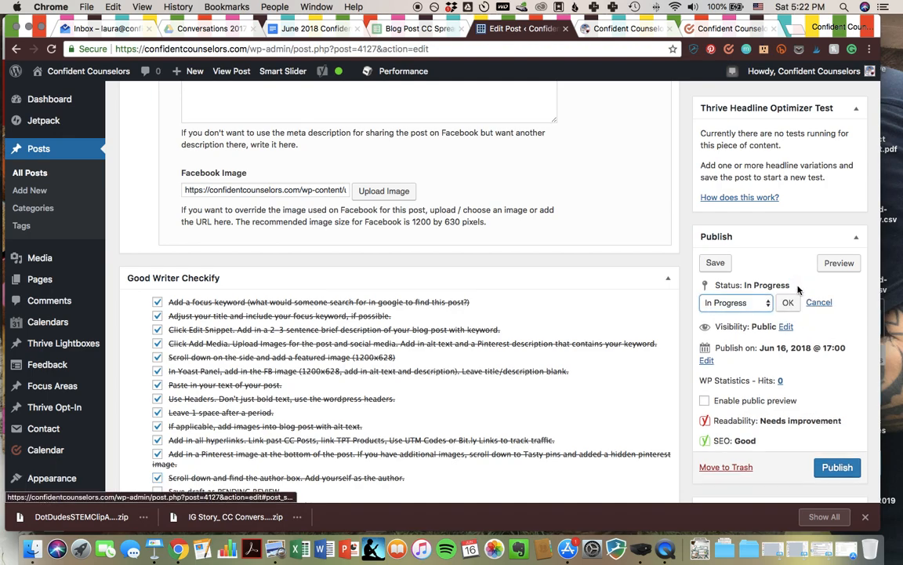
click(737, 303)
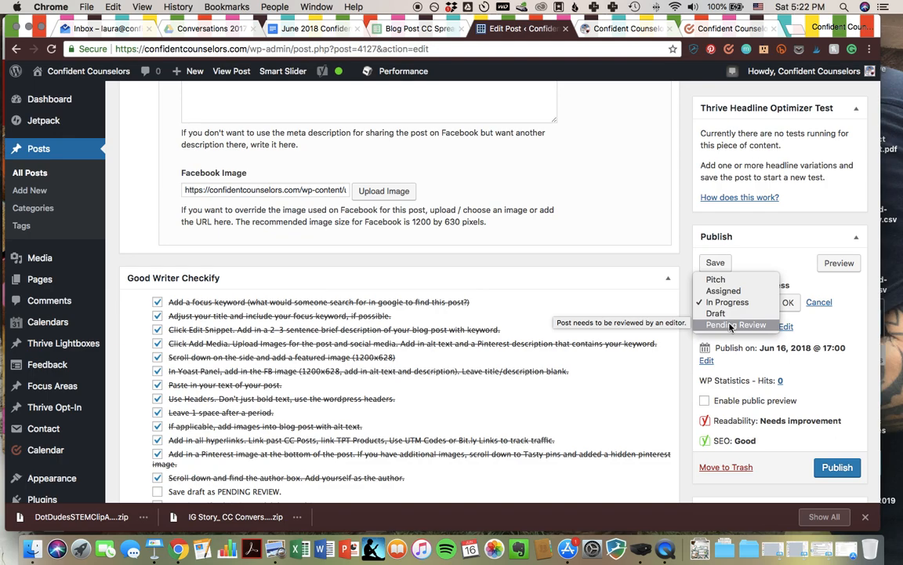
click(730, 326)
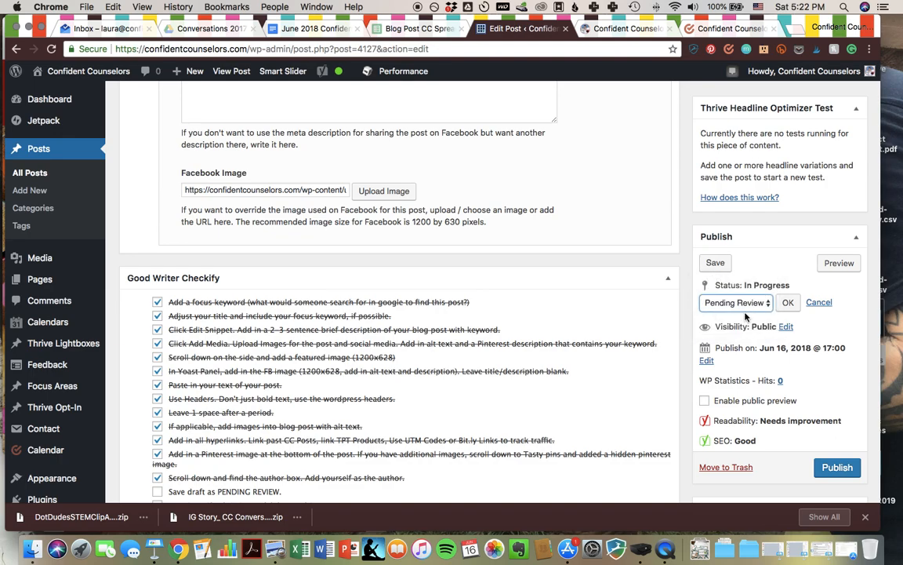
click(788, 305)
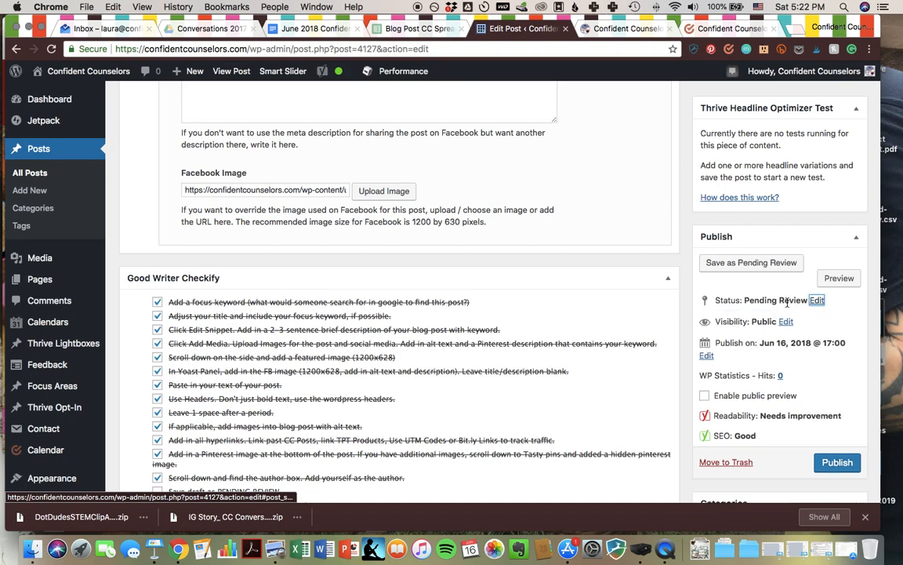
click(751, 266)
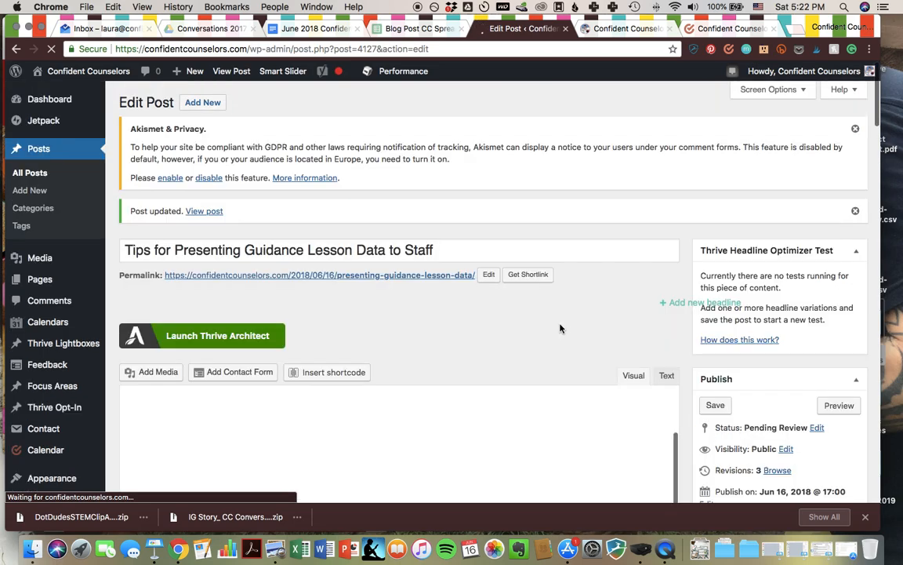
- Open the post's preview and examine its title, featured image, header and body text as they appear on the site
scroll(560, 328, down, 3)
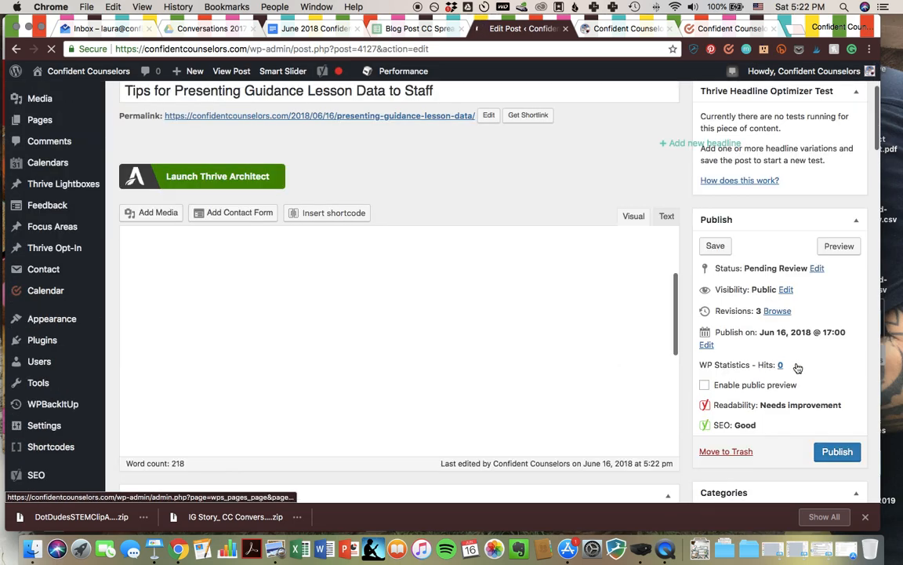
click(838, 247)
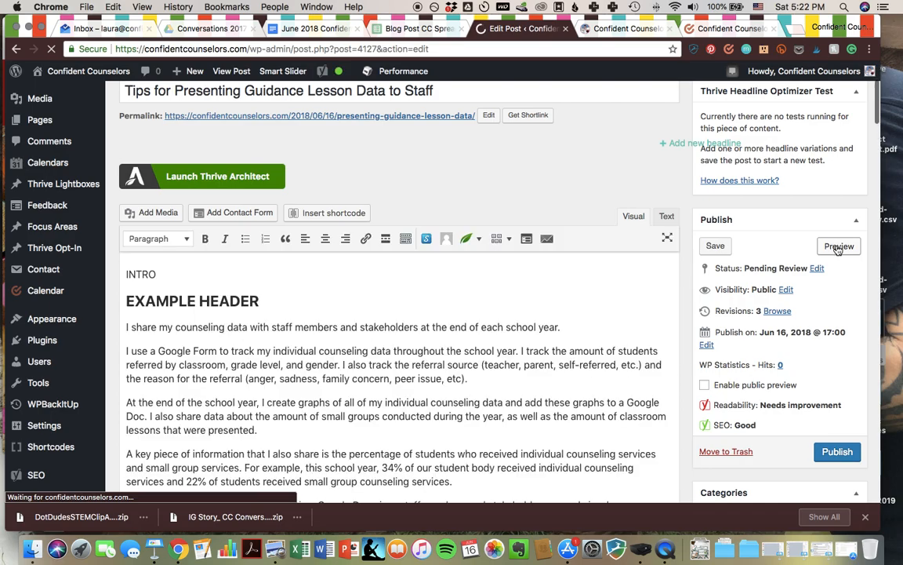
click(838, 245)
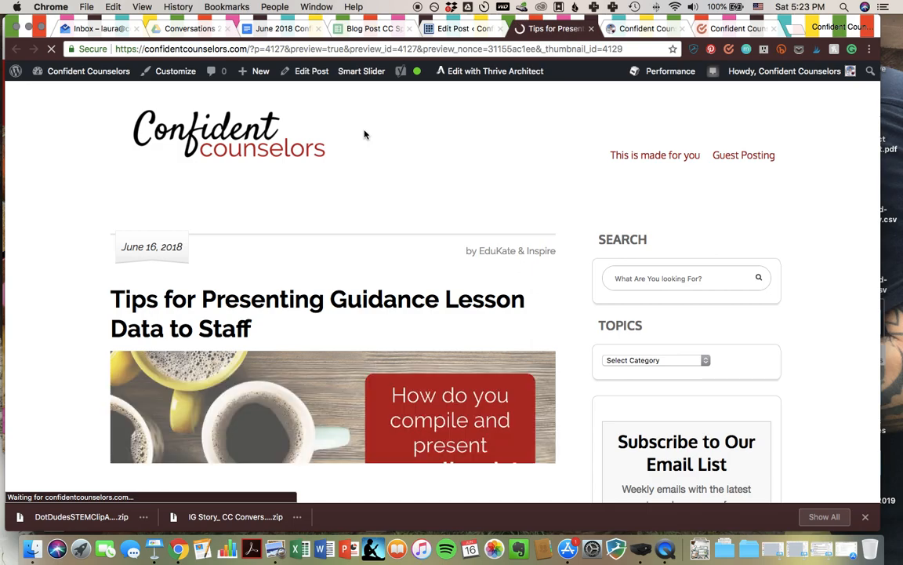
scroll(363, 135, down, 5)
scroll(366, 136, up, 1)
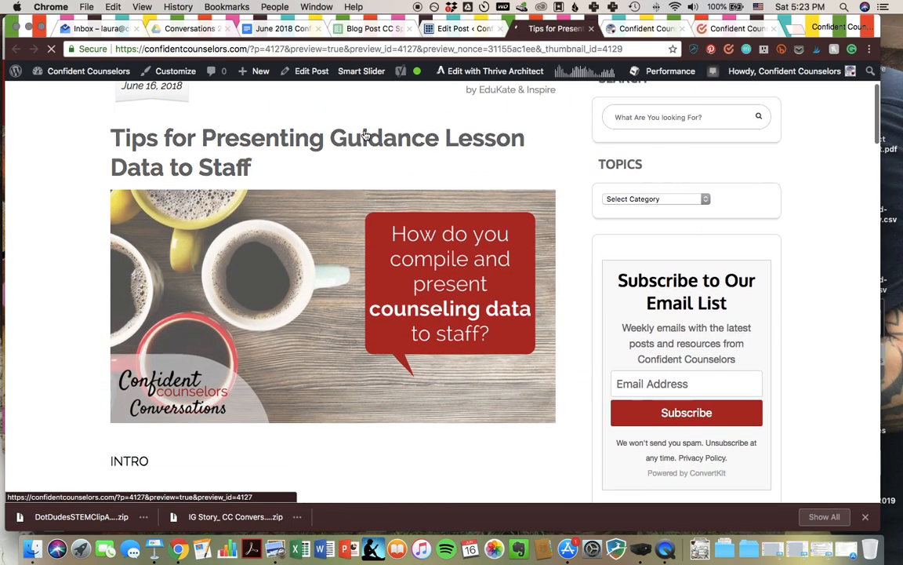
scroll(293, 137, down, 5)
scroll(260, 116, up, 1)
scroll(260, 116, down, 2)
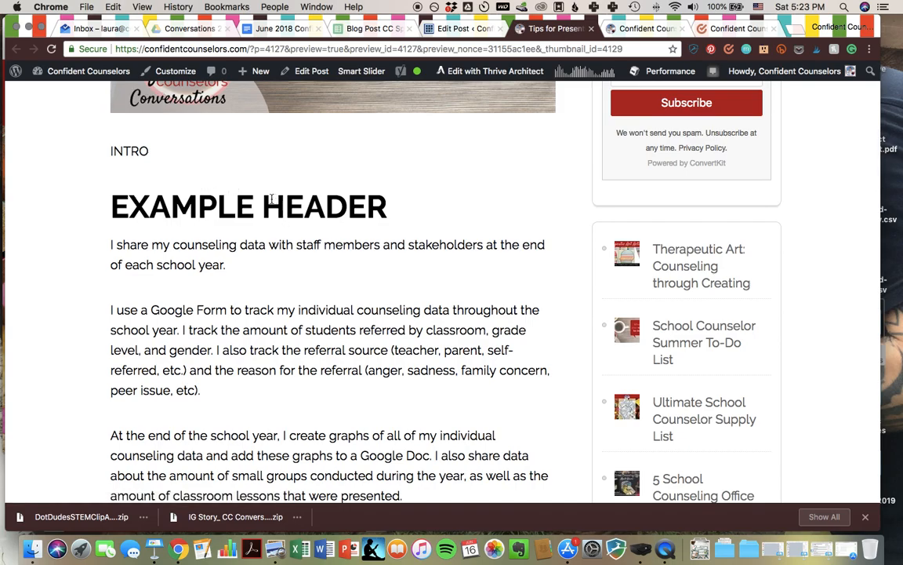
scroll(272, 200, up, 5)
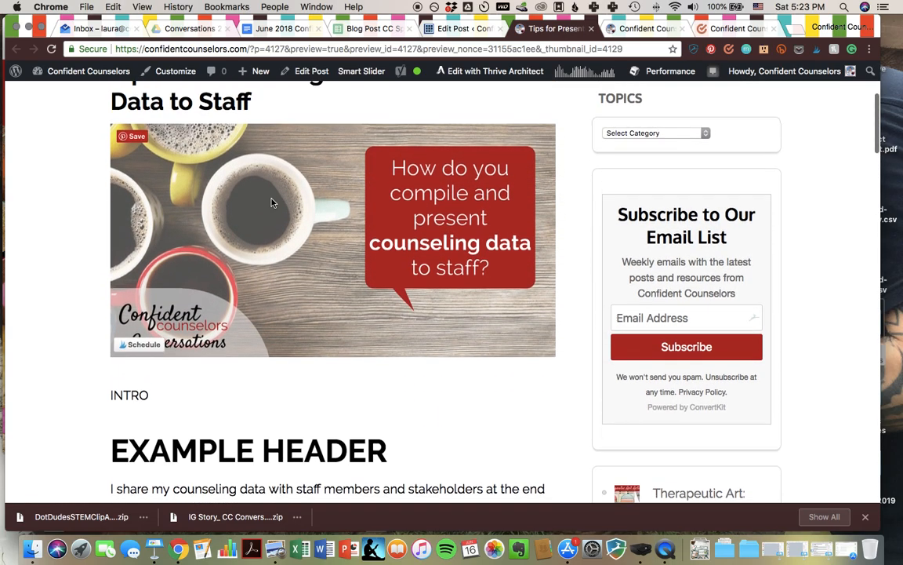
scroll(272, 203, down, 6)
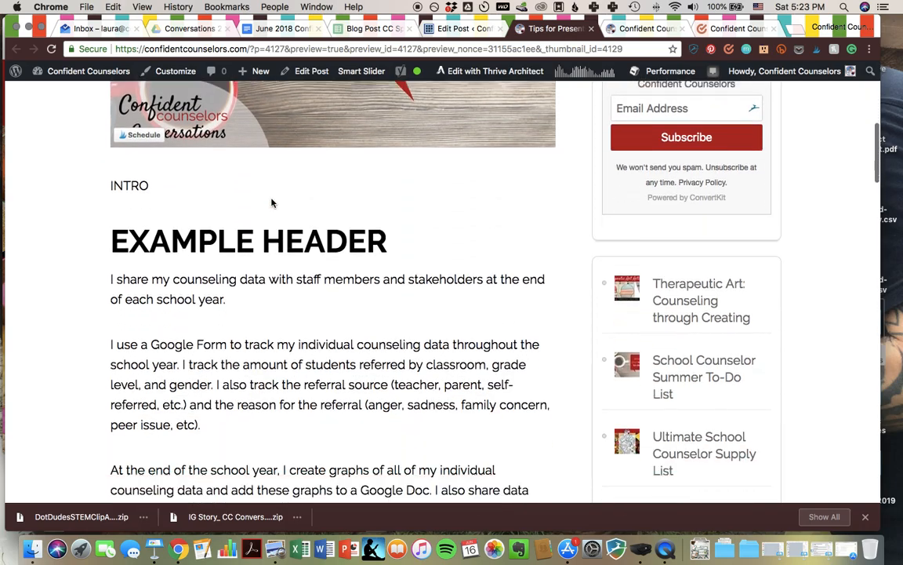
scroll(272, 203, down, 1)
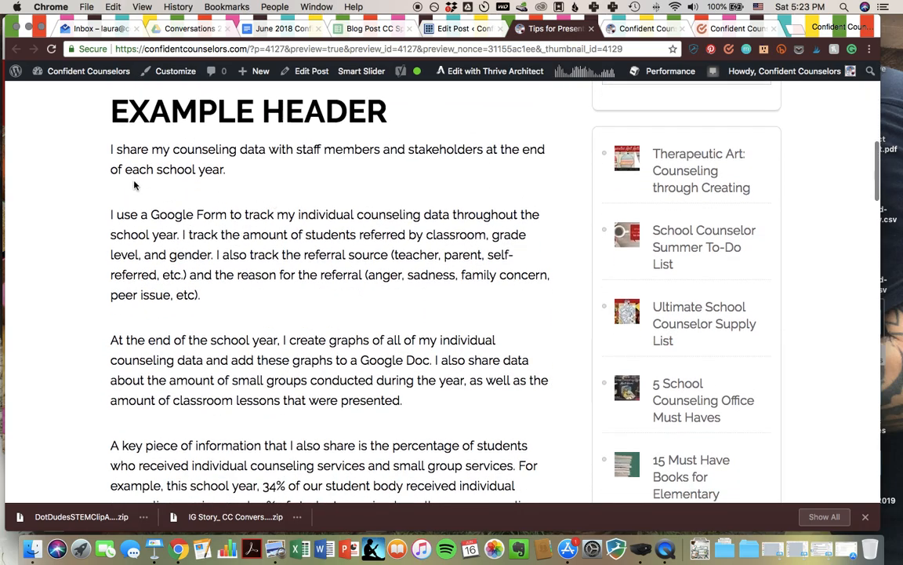
- Examine the rest of the previewed post through the Pinterest image, author box and related posts, then view the images available to save to Pinterest
scroll(297, 310, down, 7)
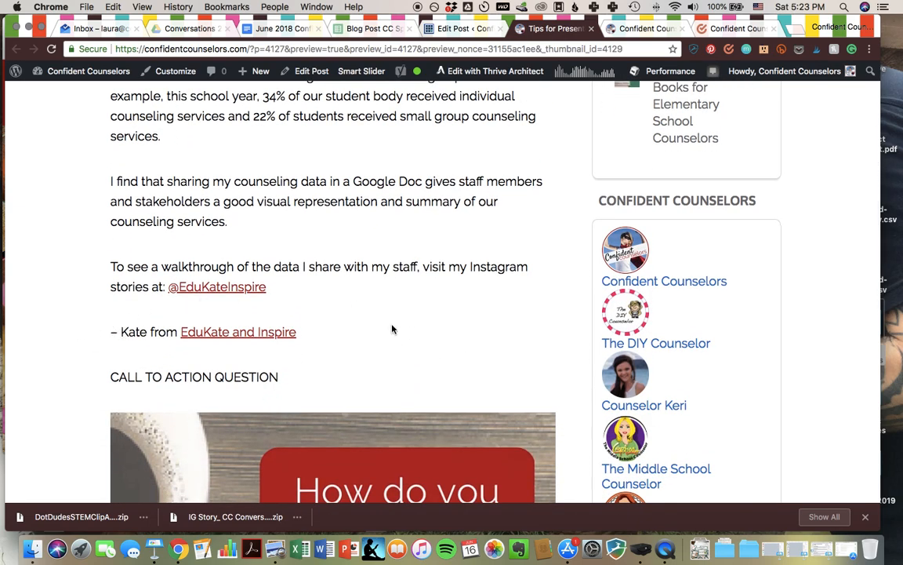
scroll(393, 330, down, 3)
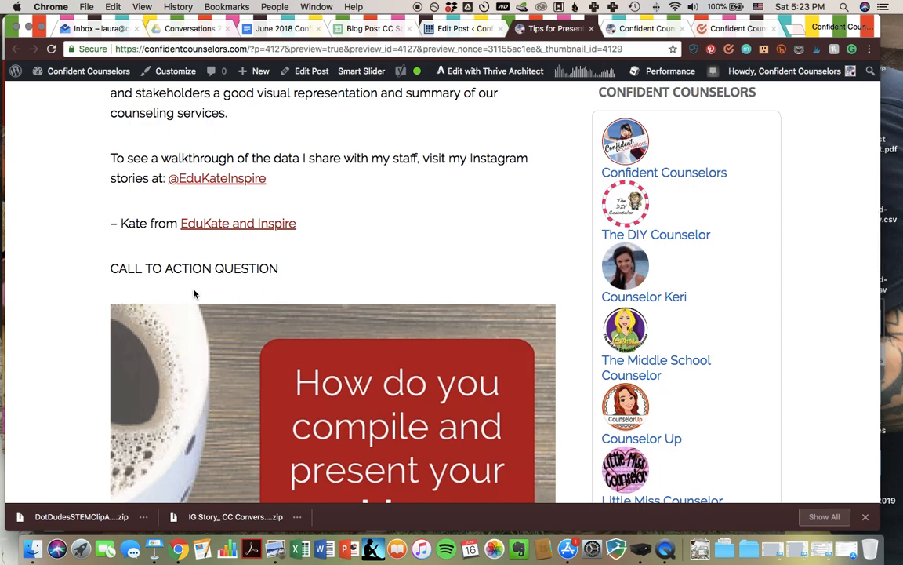
scroll(463, 304, down, 10)
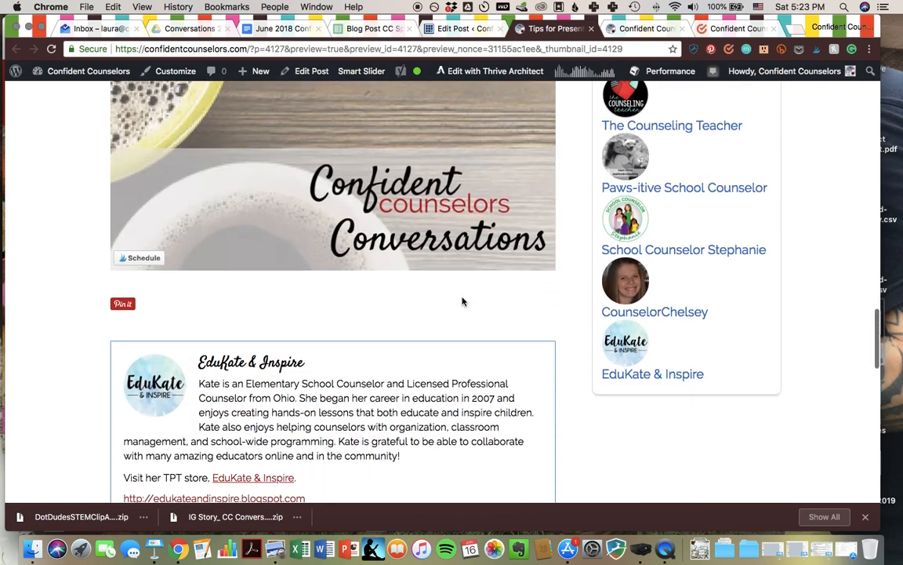
scroll(462, 301, down, 4)
scroll(416, 290, up, 2)
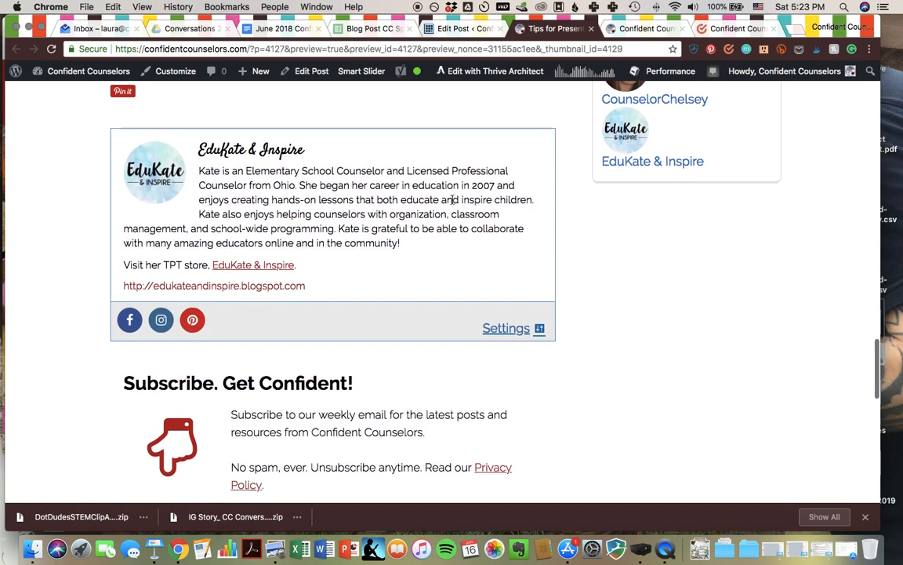
scroll(452, 200, down, 5)
scroll(452, 200, down, 10)
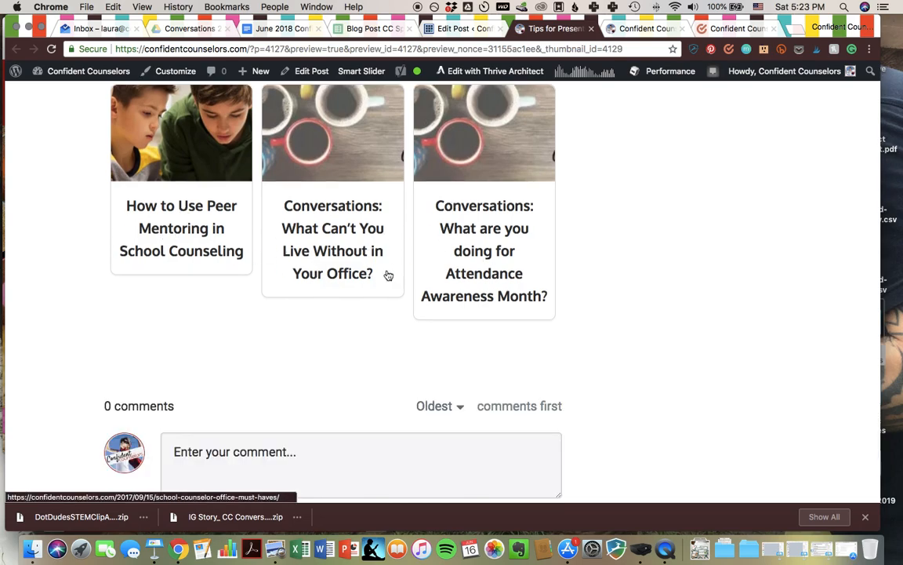
scroll(376, 289, up, 15)
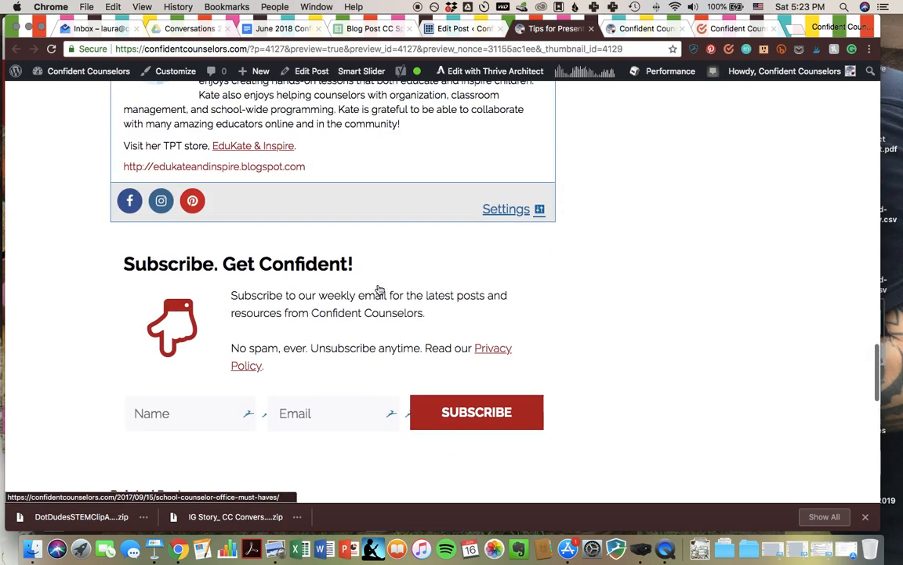
scroll(379, 290, up, 15)
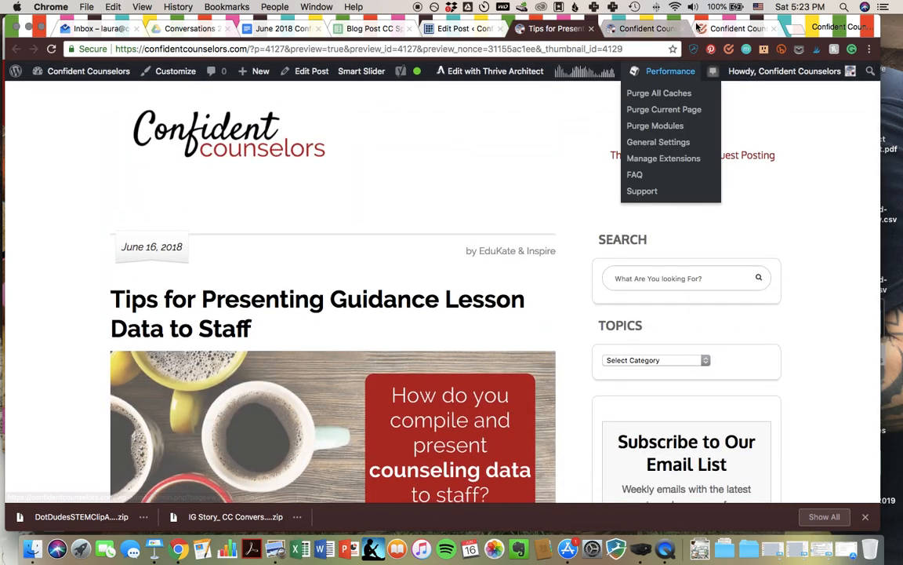
click(711, 50)
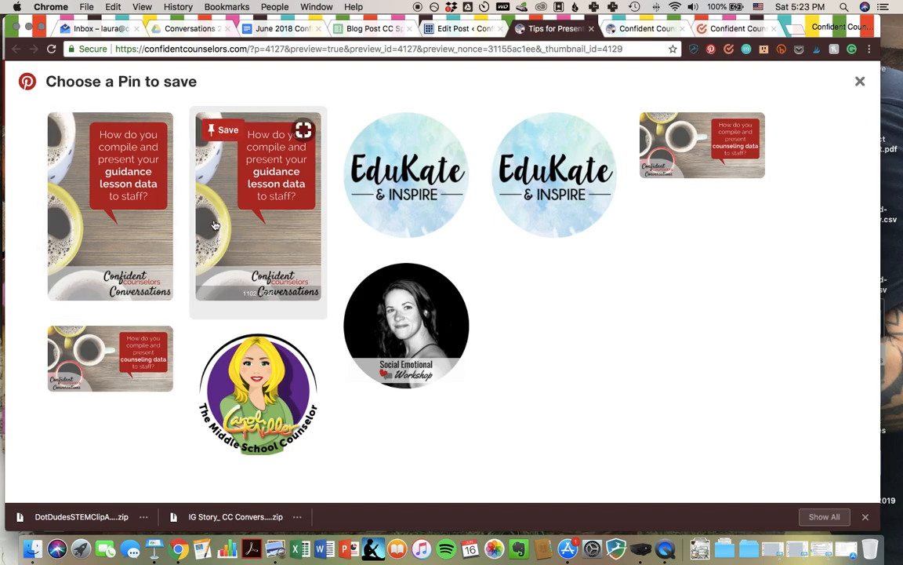
- Return to the post editor and examine the Yoast SEO snippet preview and the problems, improvements and good results for the focus keyword
click(467, 29)
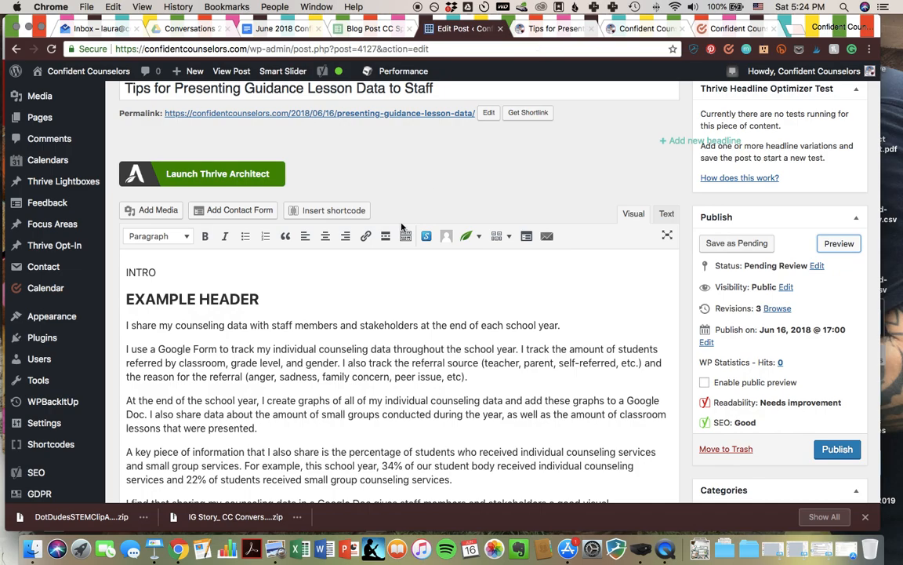
scroll(376, 282, down, 15)
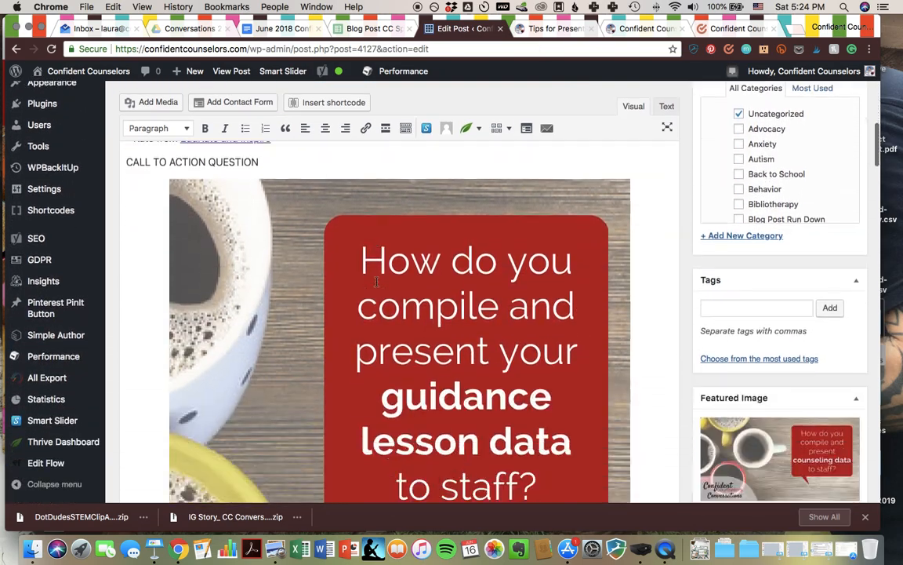
scroll(377, 281, down, 15)
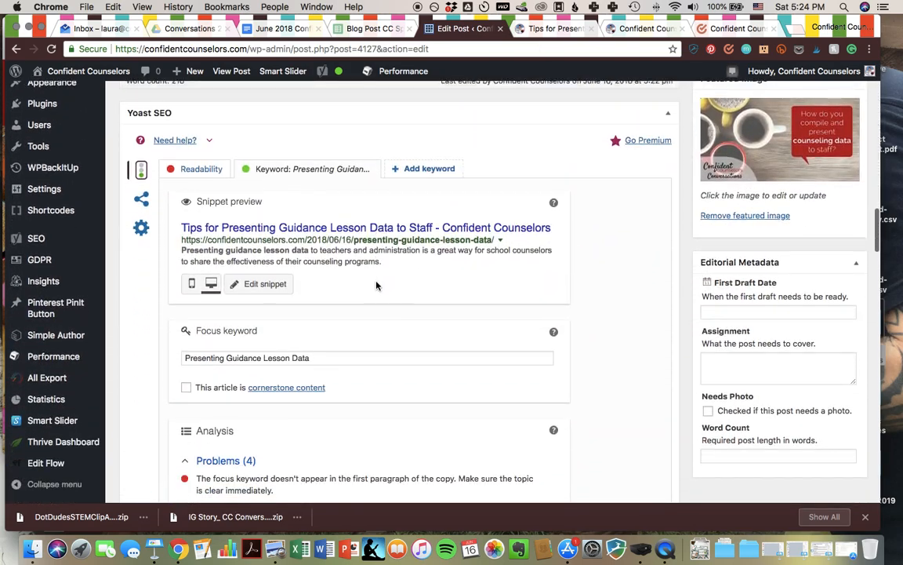
scroll(377, 285, down, 3)
scroll(372, 287, up, 8)
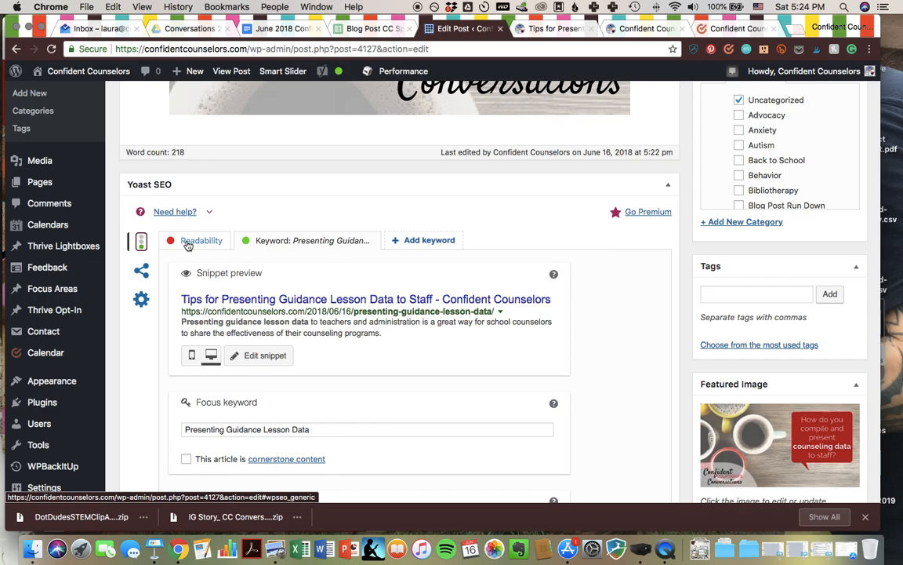
scroll(760, 173, up, 5)
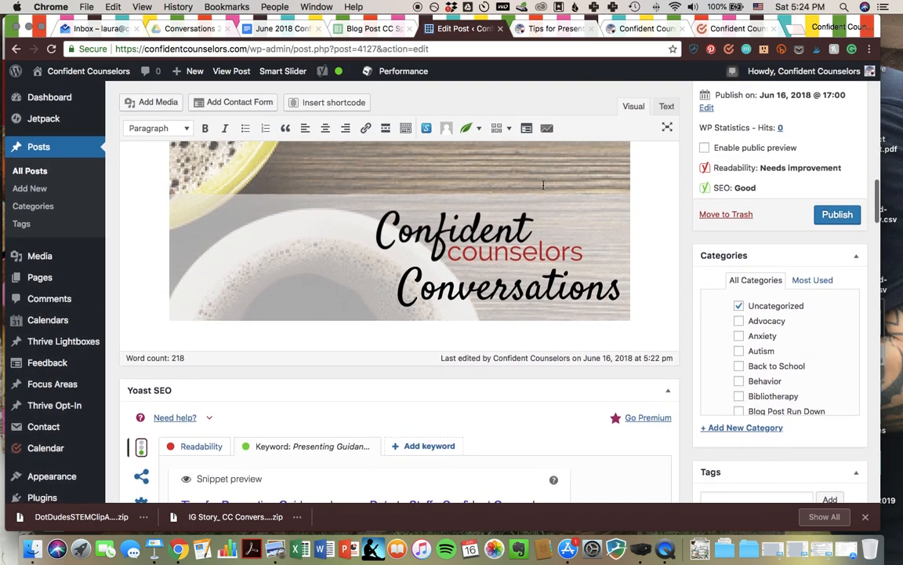
scroll(524, 337, down, 7)
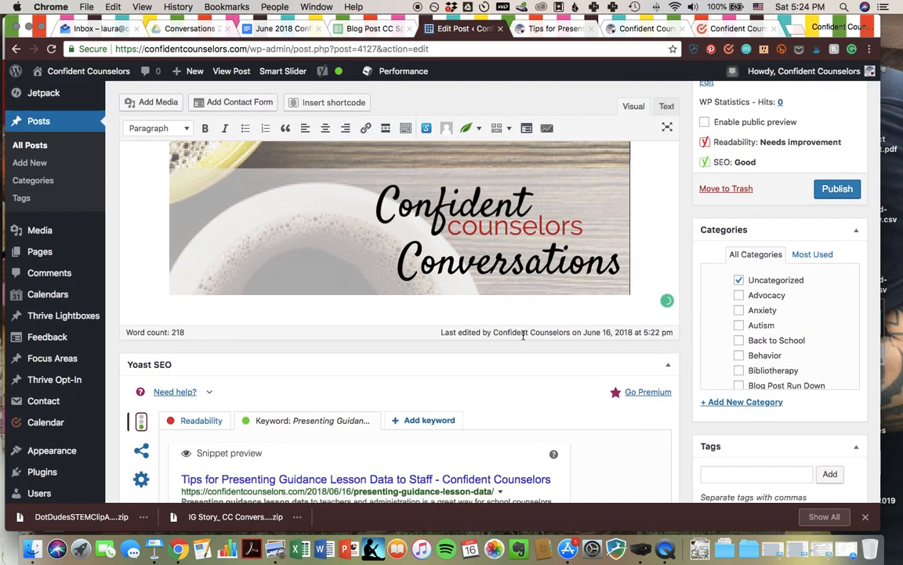
scroll(524, 339, down, 5)
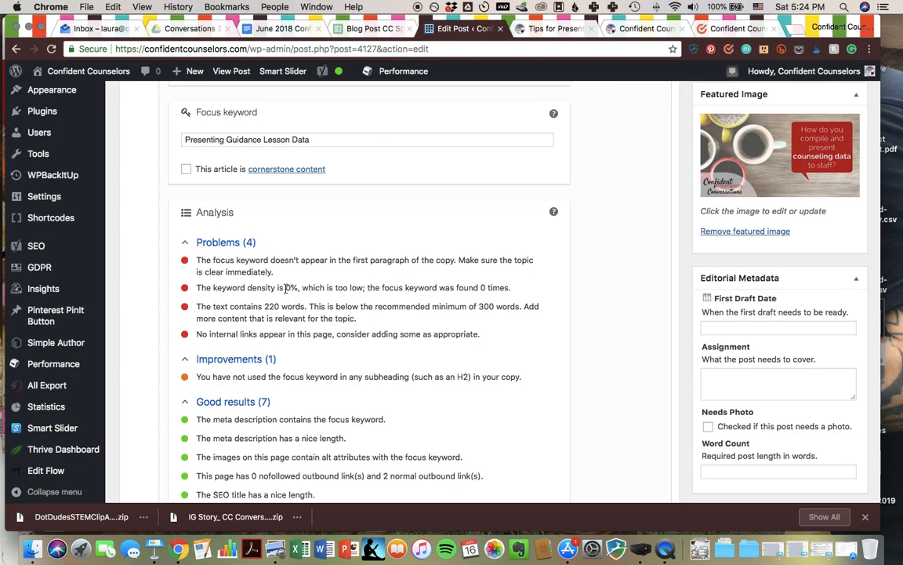
scroll(287, 289, down, 1)
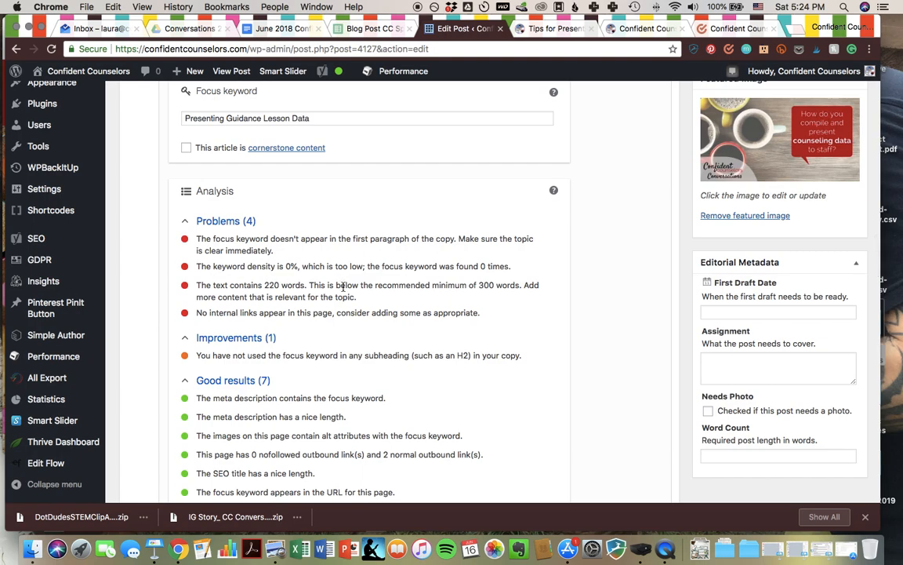
scroll(343, 287, down, 1)
scroll(343, 287, down, 2)
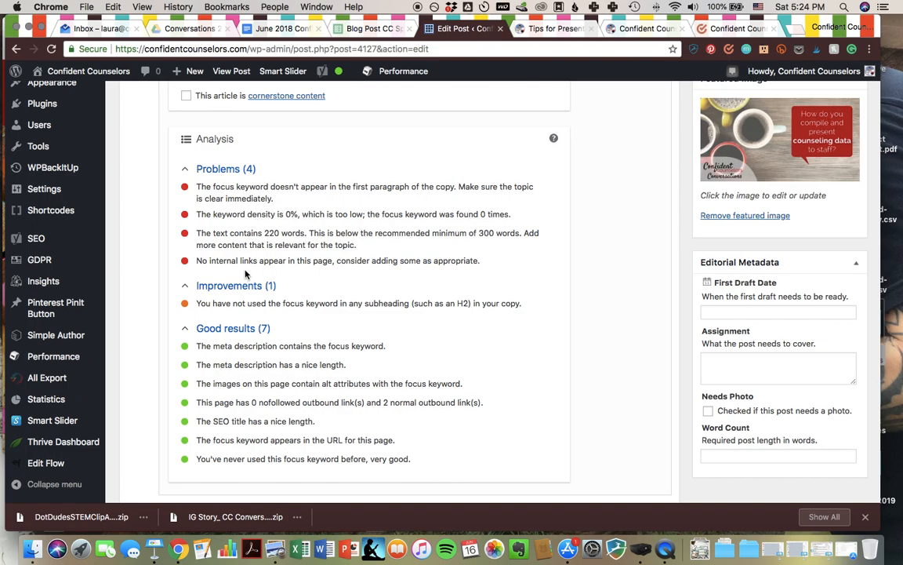
scroll(245, 274, up, 1)
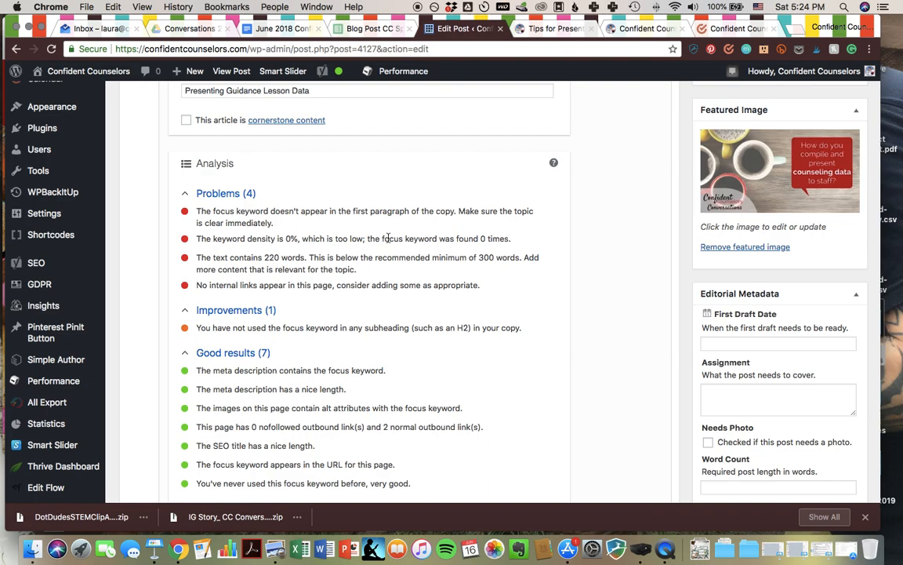
scroll(387, 238, up, 5)
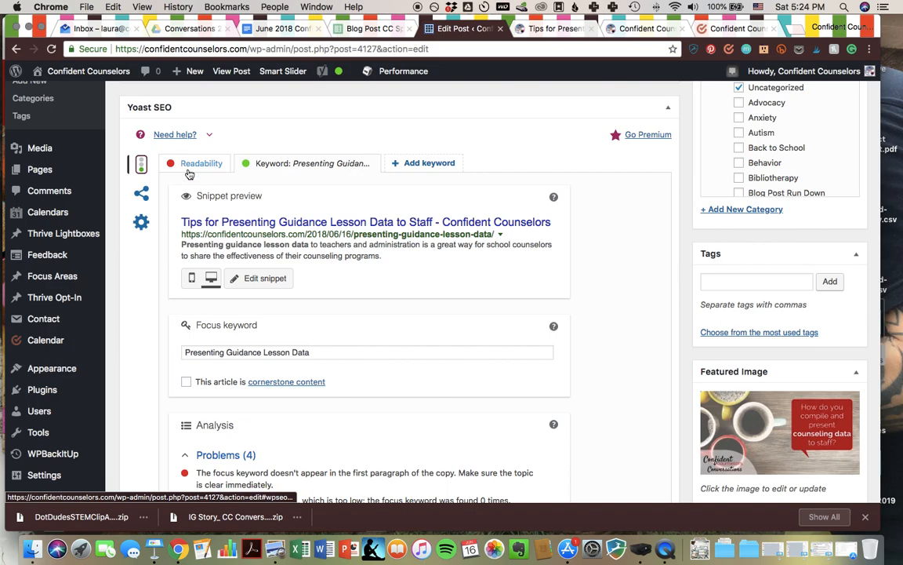
- Open the Yoast SEO Readability analysis and examine its problems and improvements against the post's body text
click(188, 164)
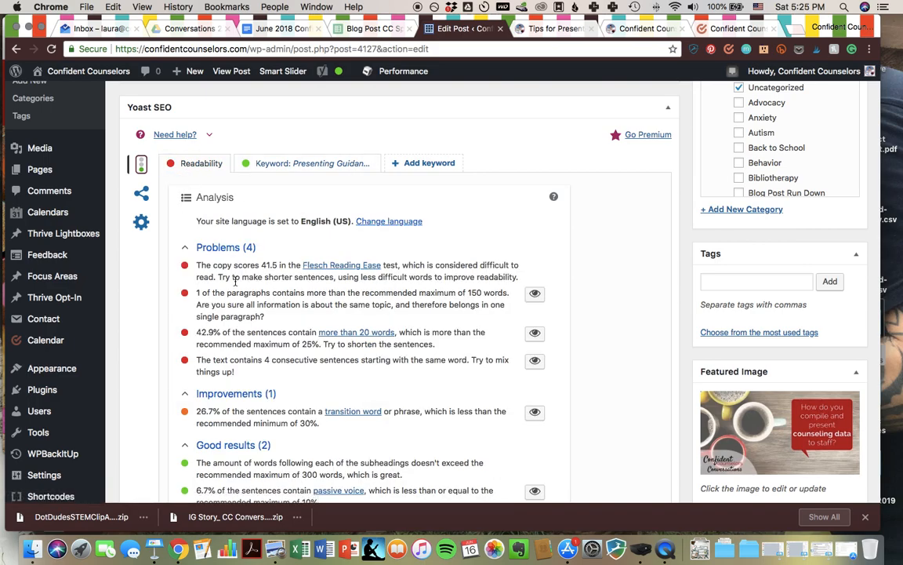
scroll(232, 264, down, 2)
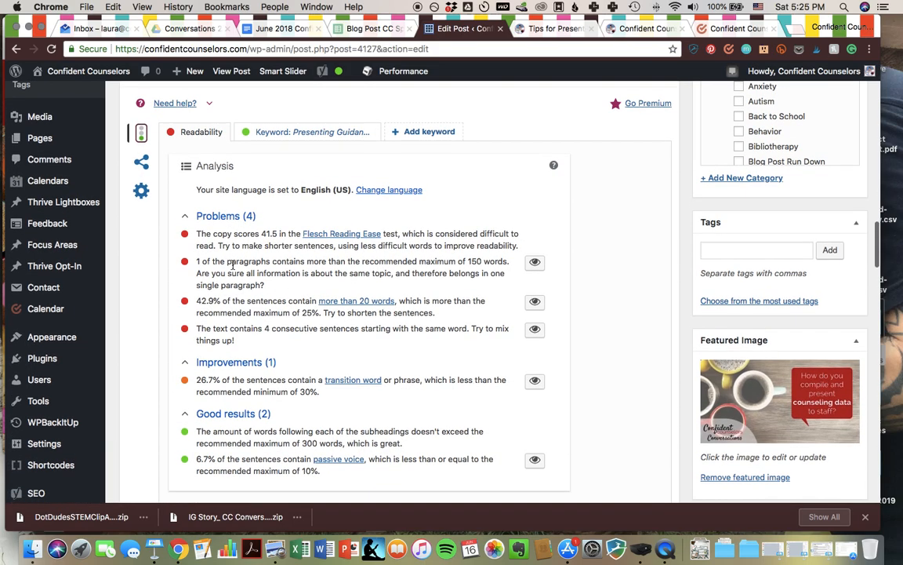
scroll(233, 265, down, 1)
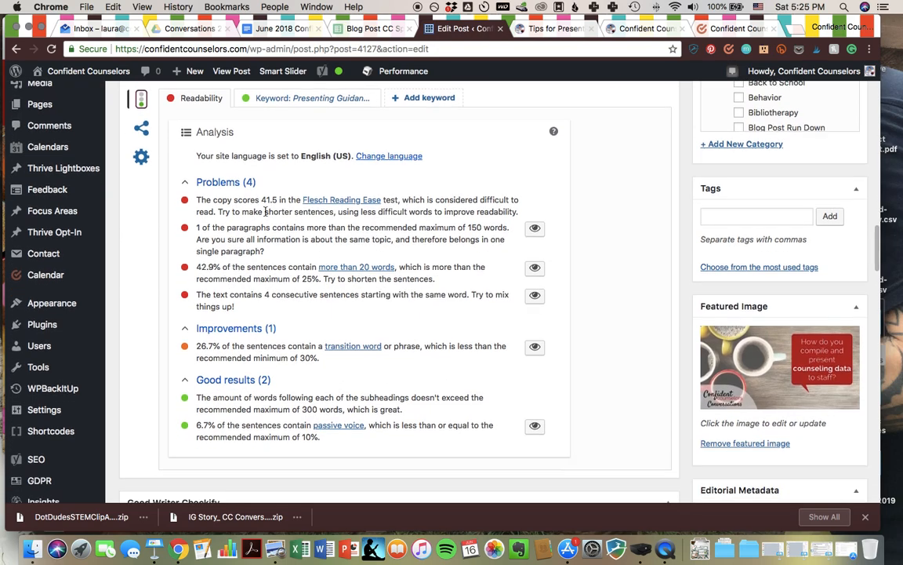
scroll(265, 212, down, 1)
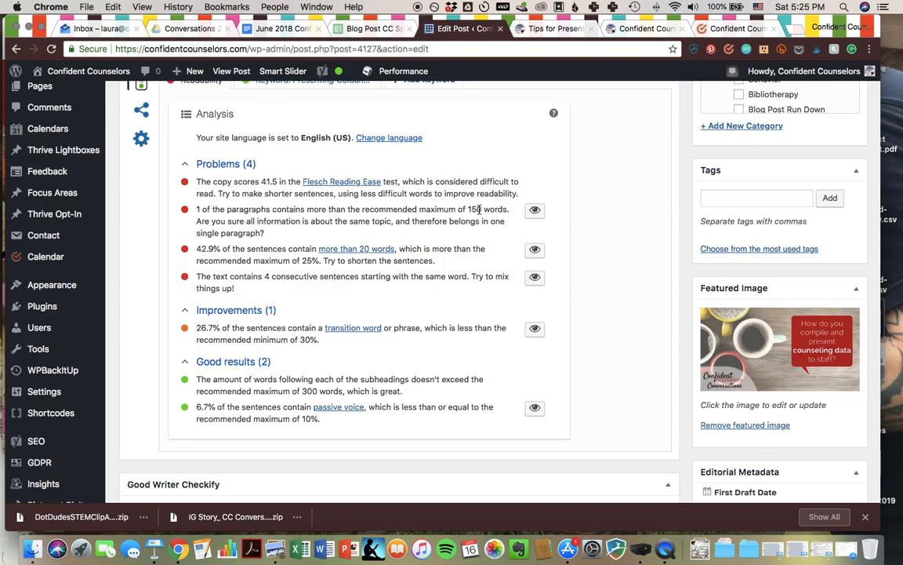
scroll(498, 232, up, 15)
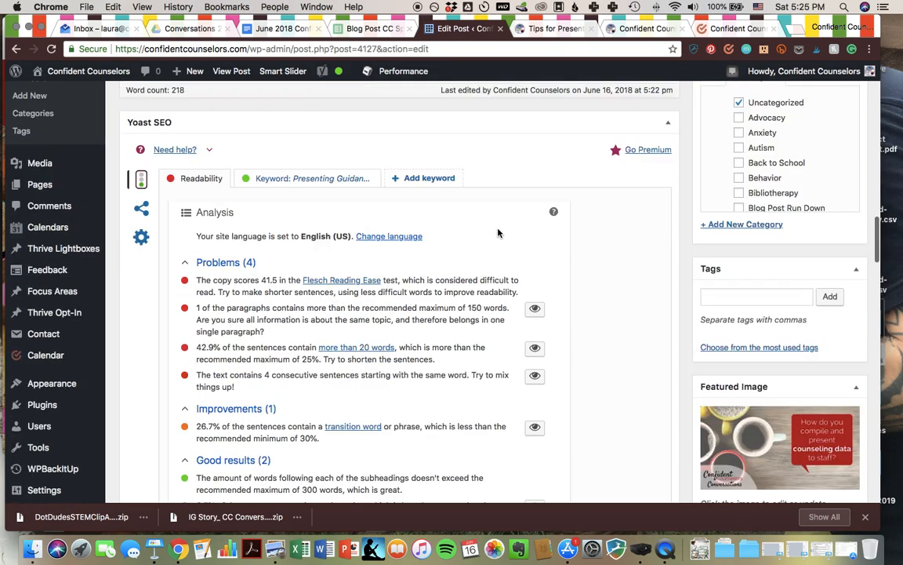
scroll(498, 233, down, 10)
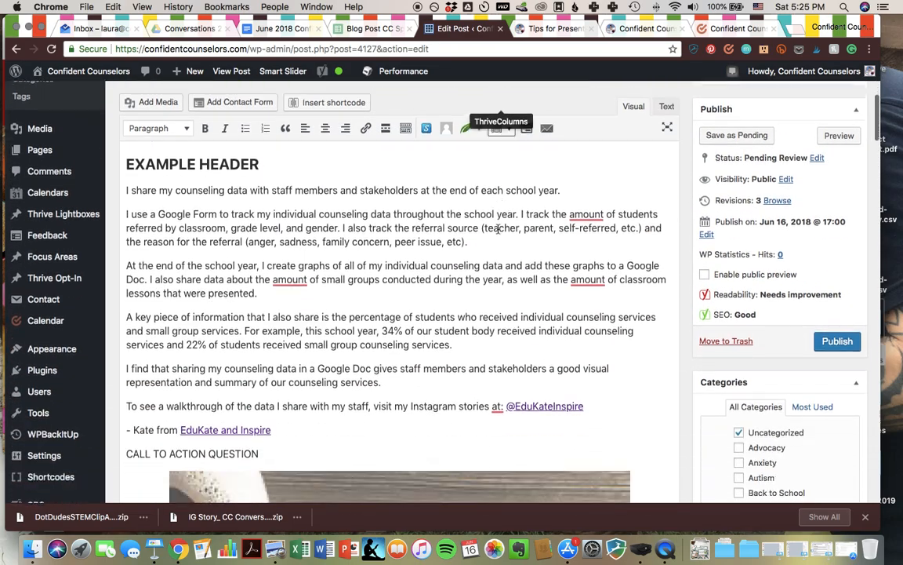
scroll(498, 229, down, 8)
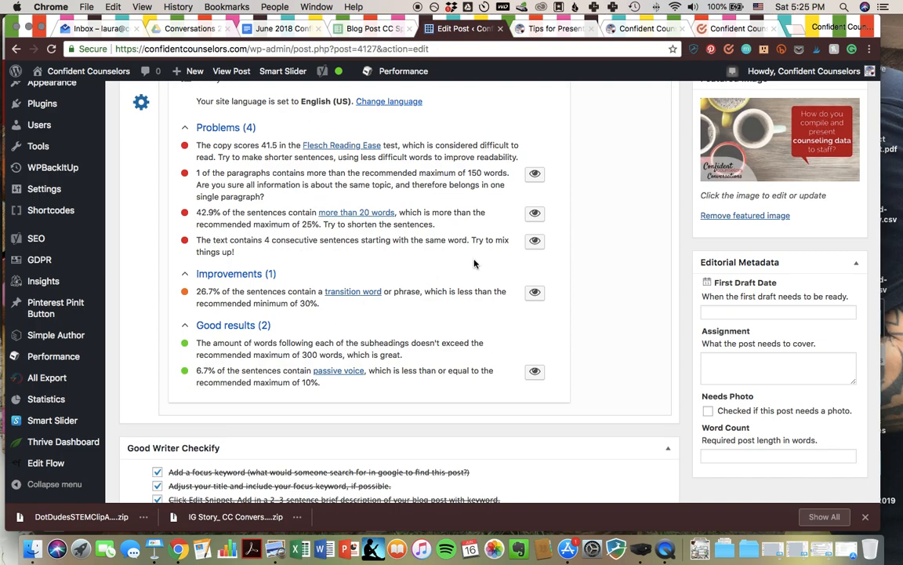
scroll(474, 263, up, 5)
scroll(189, 244, down, 3)
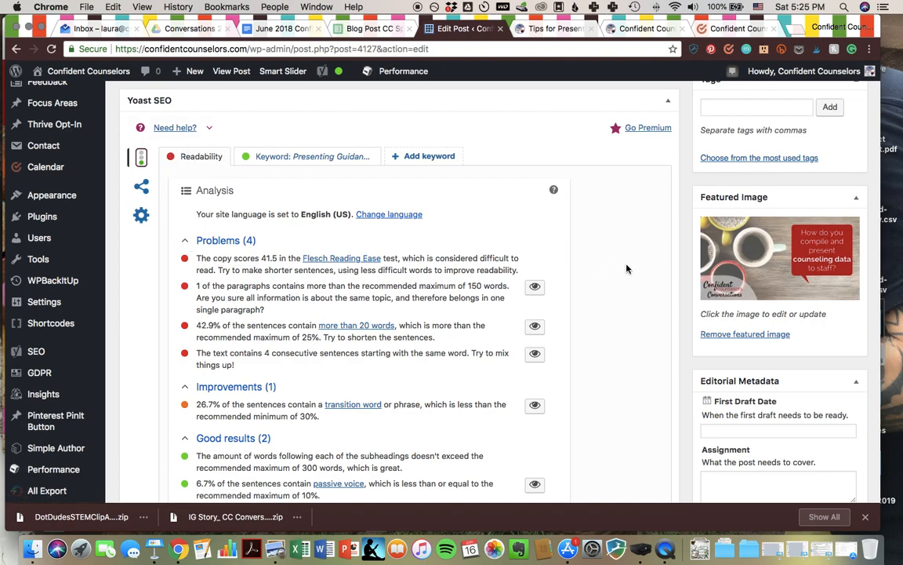
- Mark the "Save draft as PENDING REVIEW" task as done in the Good Writer Checkify list
scroll(627, 269, down, 10)
scroll(627, 265, up, 3)
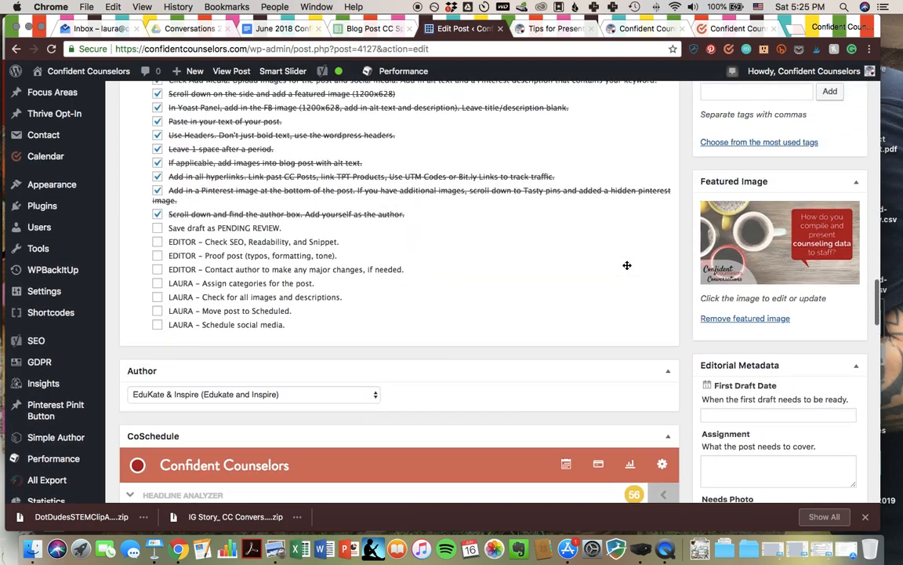
click(156, 246)
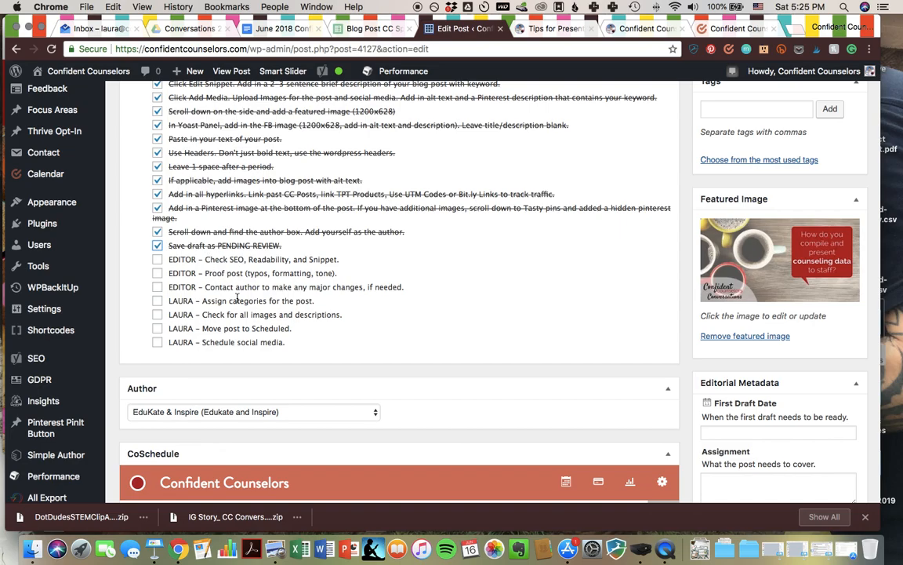
- Review the remaining unchecked editor and scheduling tasks in the Good Writer Checkify list and revisit the Readability analysis
scroll(216, 337, down, 6)
scroll(218, 337, up, 6)
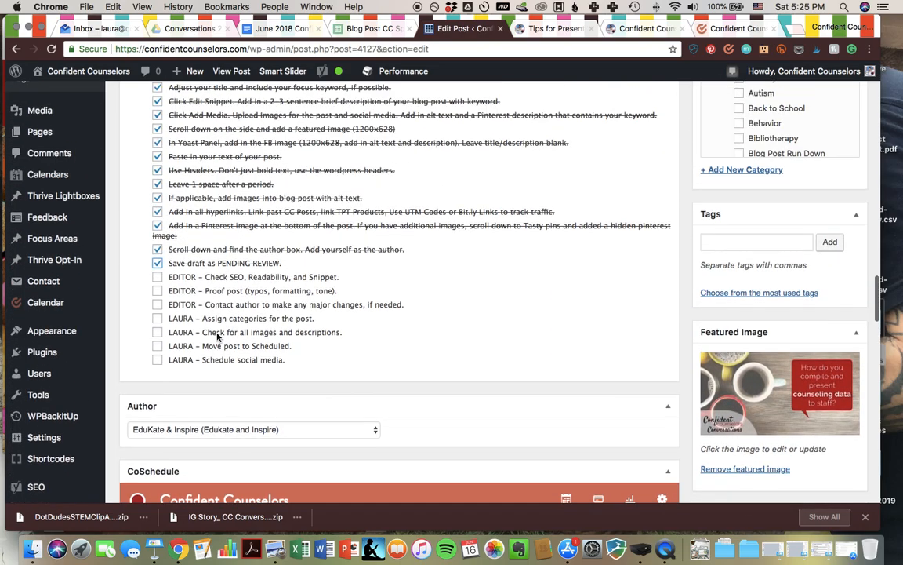
scroll(217, 336, up, 10)
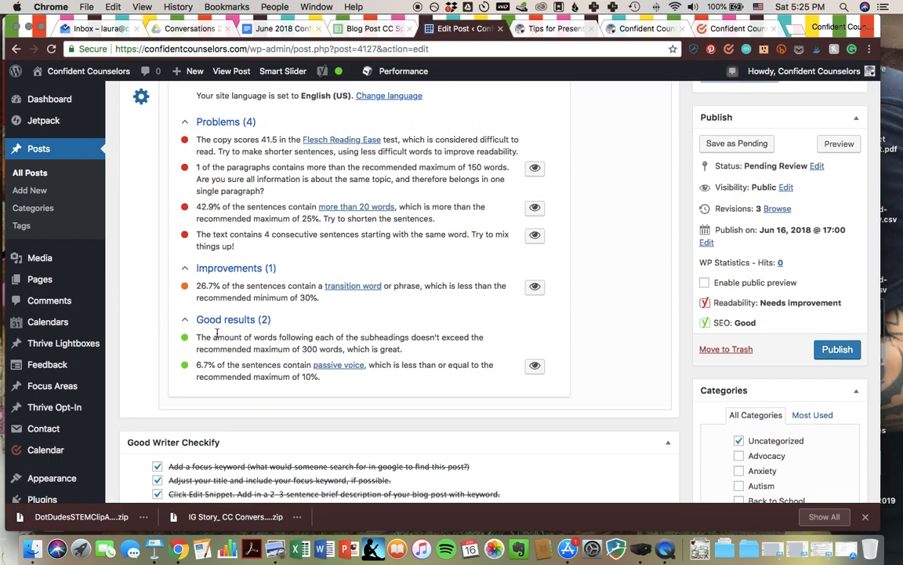
scroll(216, 333, down, 3)
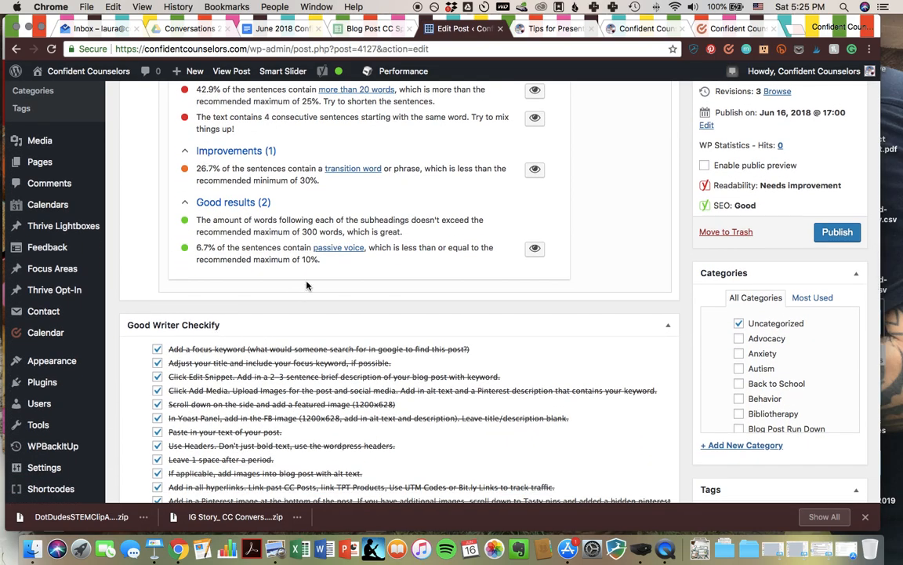
scroll(307, 286, up, 2)
scroll(306, 285, up, 3)
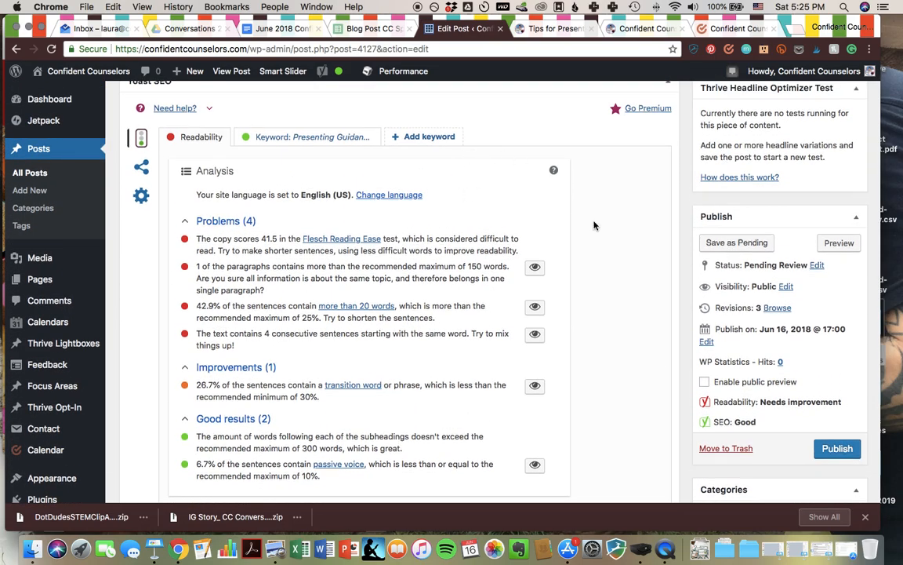